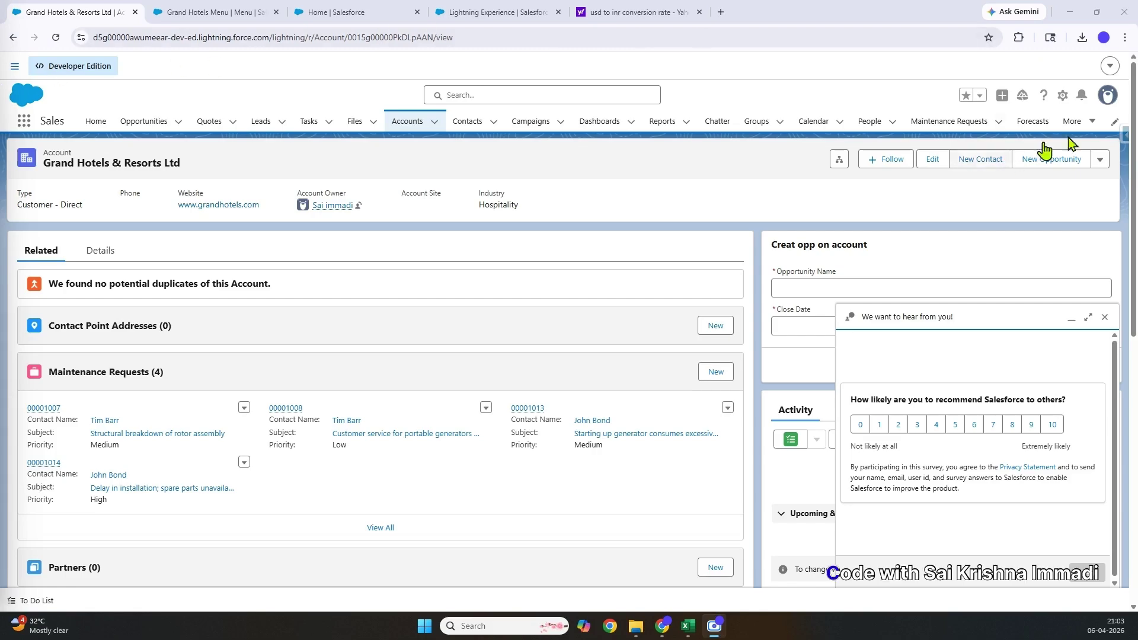
{"action": "left_click", "coordinate": [1086, 125]}
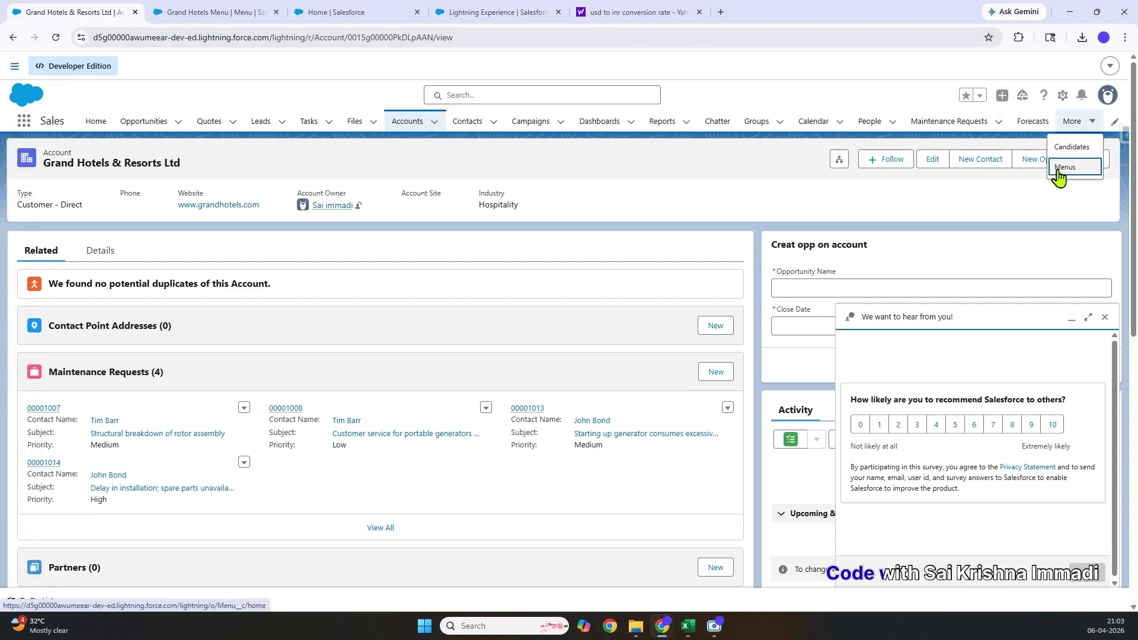
{"action": "left_click", "coordinate": [1060, 161]}
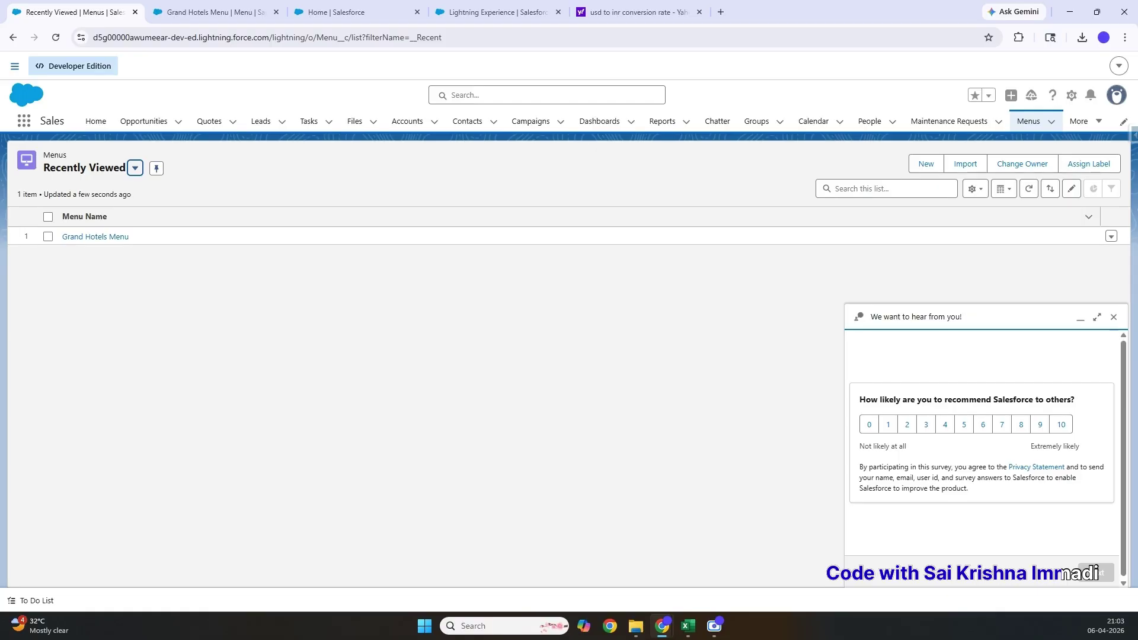
{"action": "left_click", "coordinate": [193, 21]}
{"action": "left_click", "coordinate": [44, 14]}
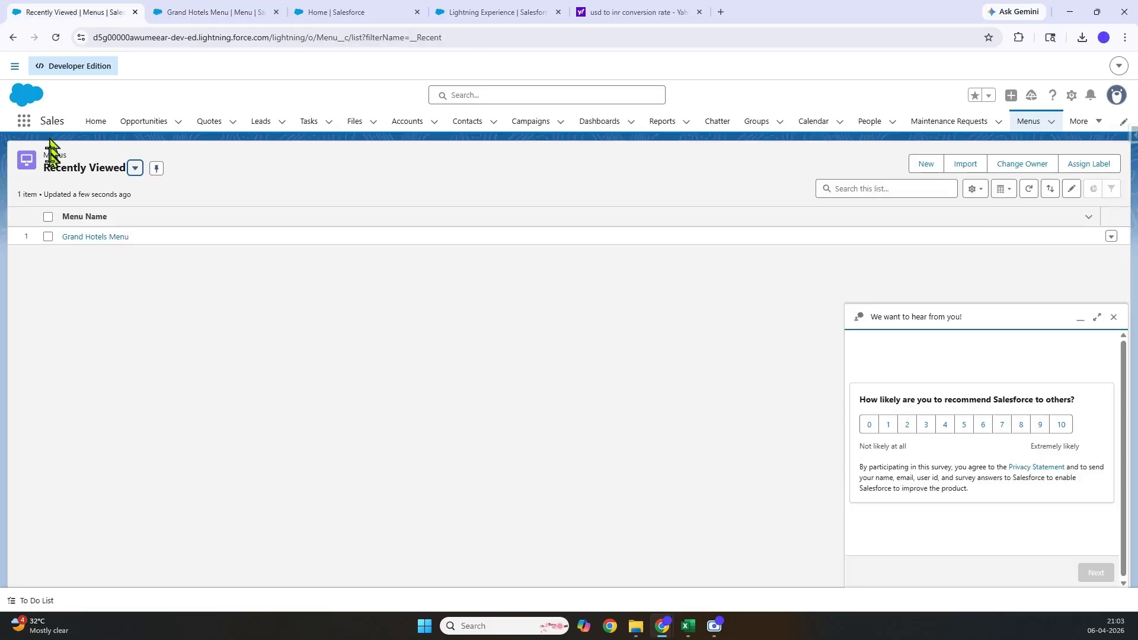
{"action": "left_click", "coordinate": [11, 38]}
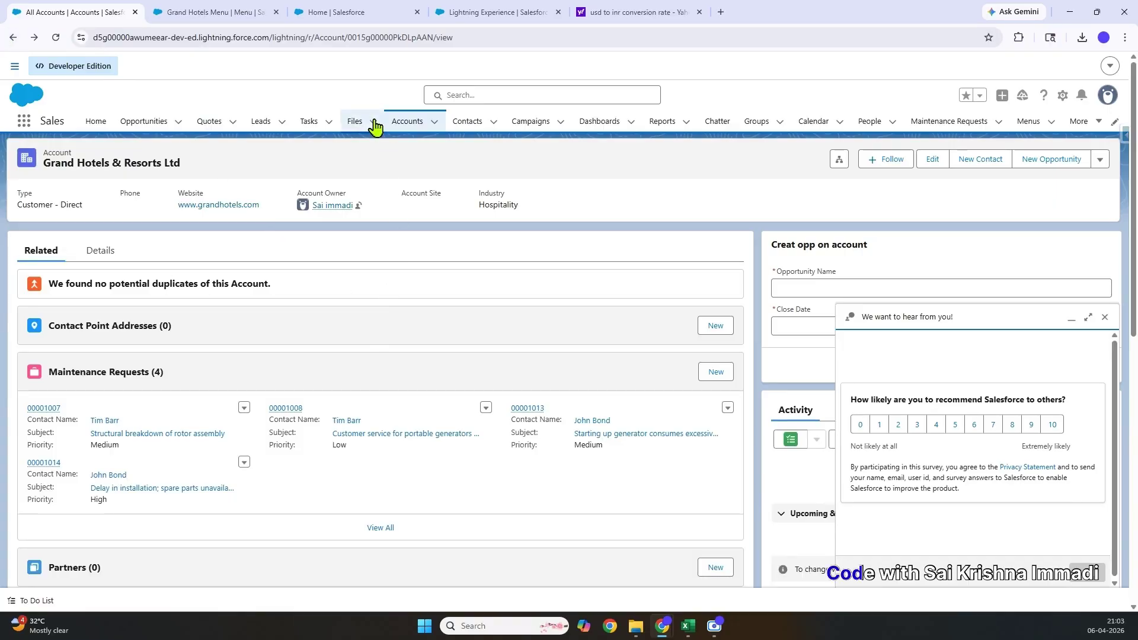
- Copy the record ID of the Grand Hotels & Resorts Ltd account from its page address
{"action": "double_click", "coordinate": [366, 39]}
{"action": "key", "text": "ctrl+c"}
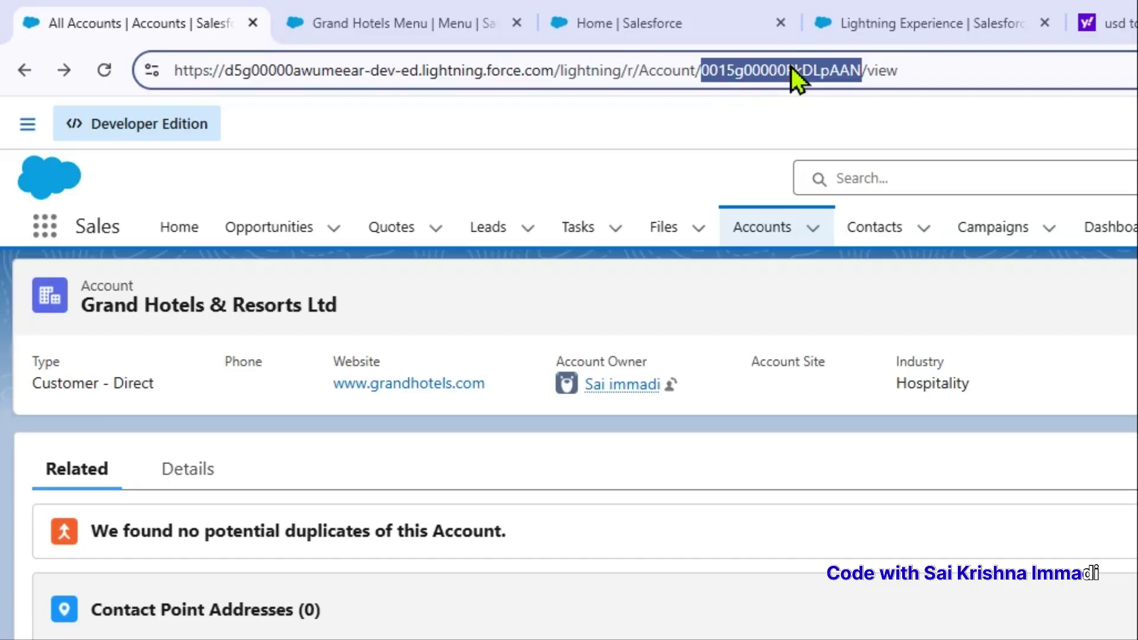
- Show all data of the already open Grand Hotels Menu record in Salesforce Inspector
{"action": "left_click", "coordinate": [377, 21]}
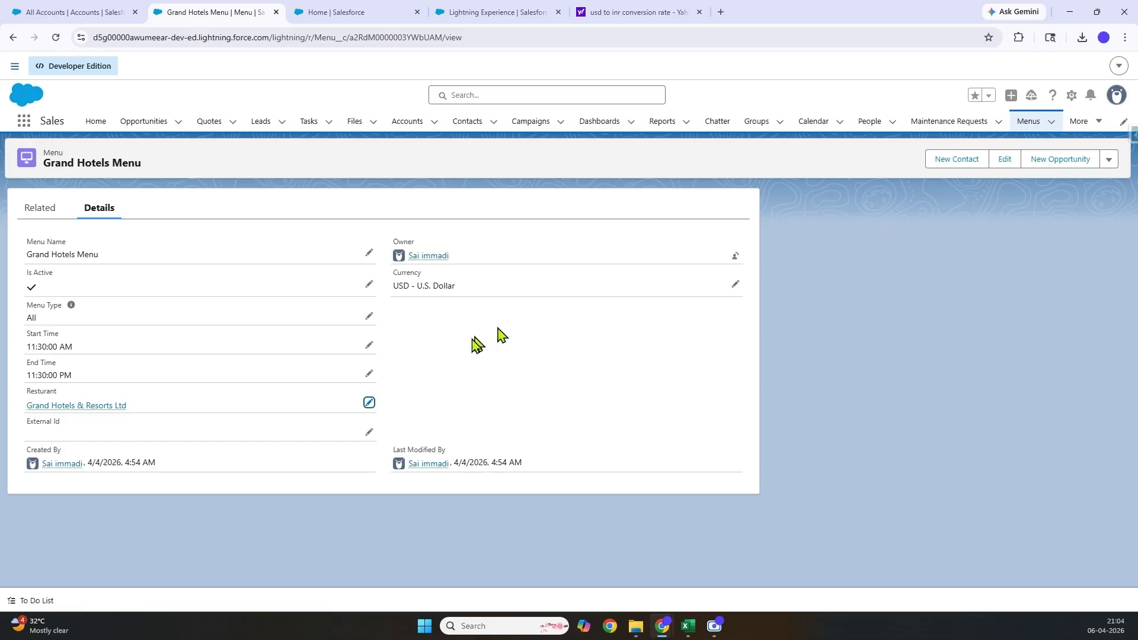
{"action": "left_click", "coordinate": [368, 402]}
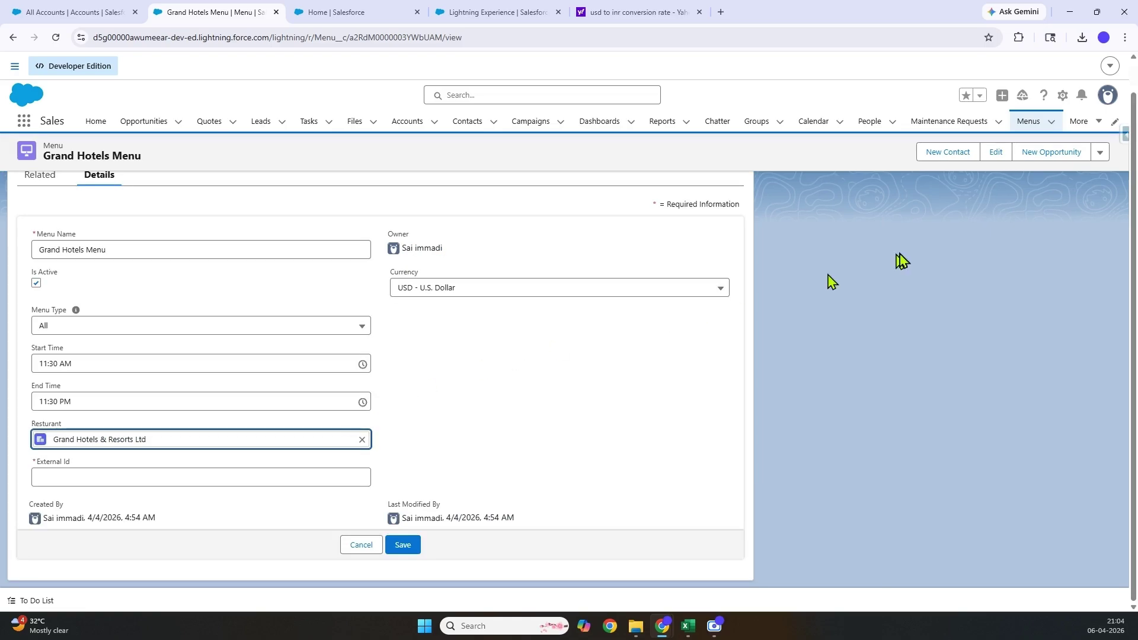
{"action": "left_click", "coordinate": [1125, 136]}
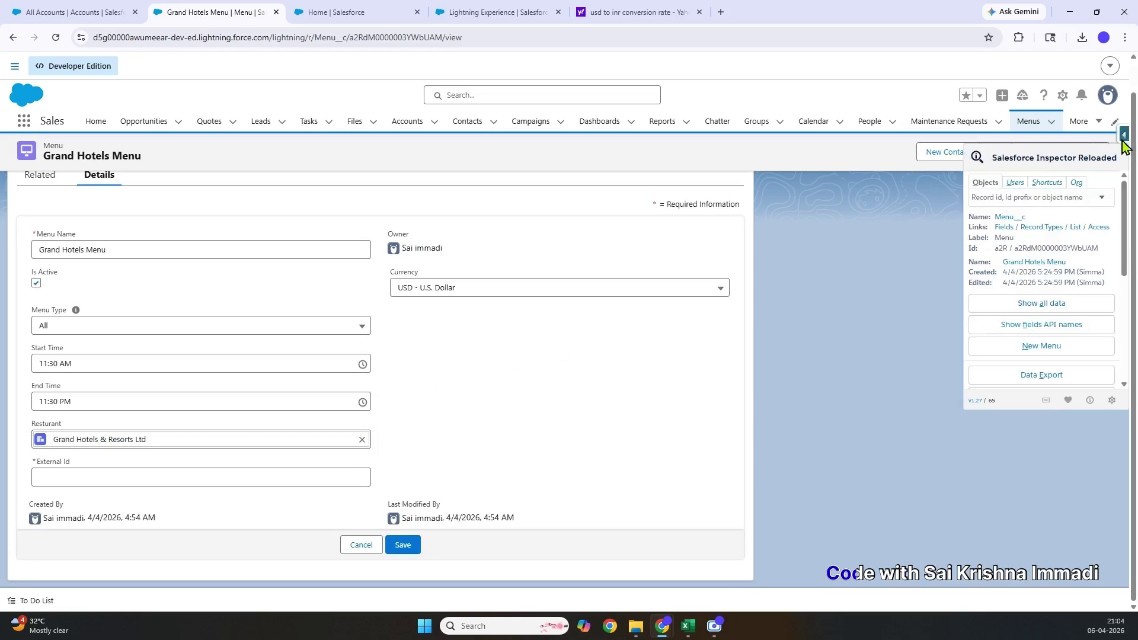
{"action": "left_click", "coordinate": [1042, 303]}
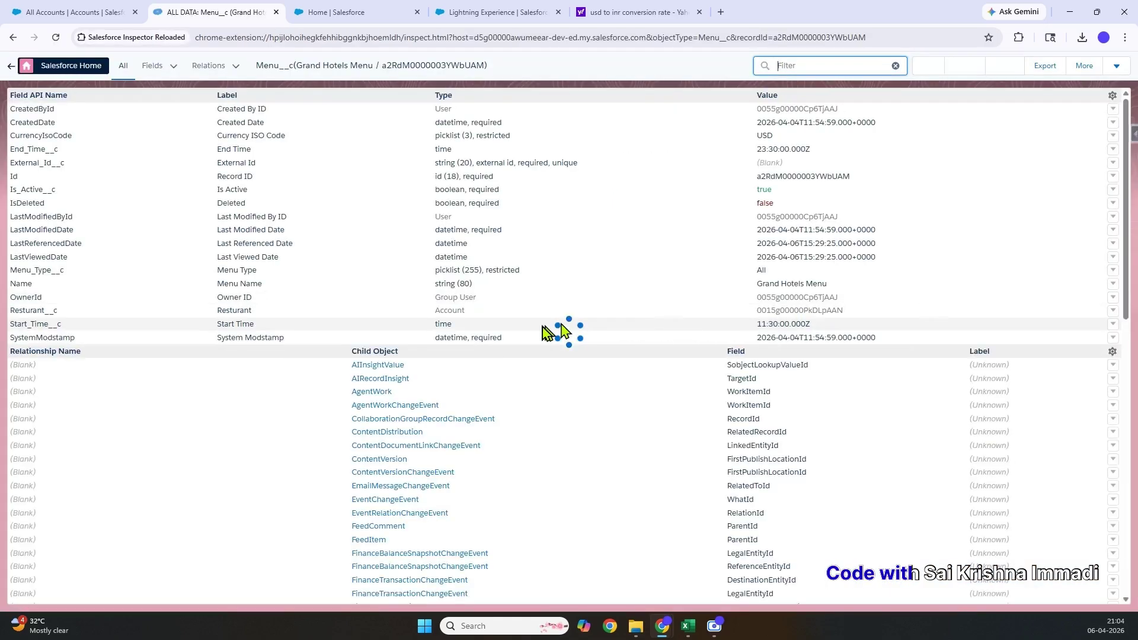
- From the account page, open Grand Hotels Menu through the Menus list and inspect all its data with Salesforce Inspector
{"action": "left_click", "coordinate": [69, 9]}
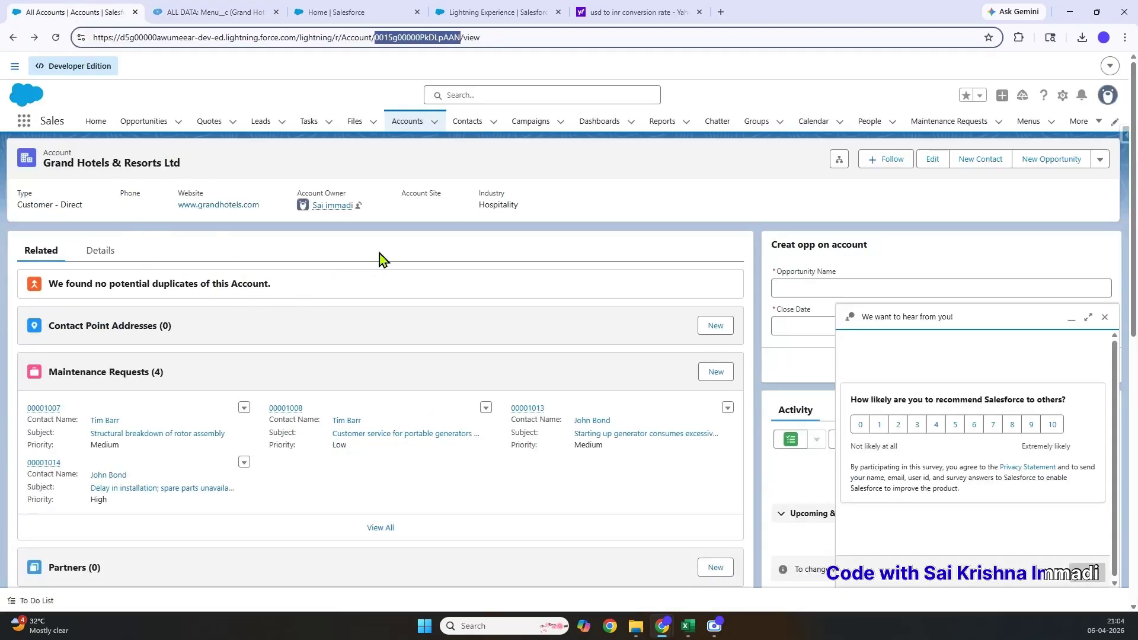
{"action": "left_click", "coordinate": [1079, 121]}
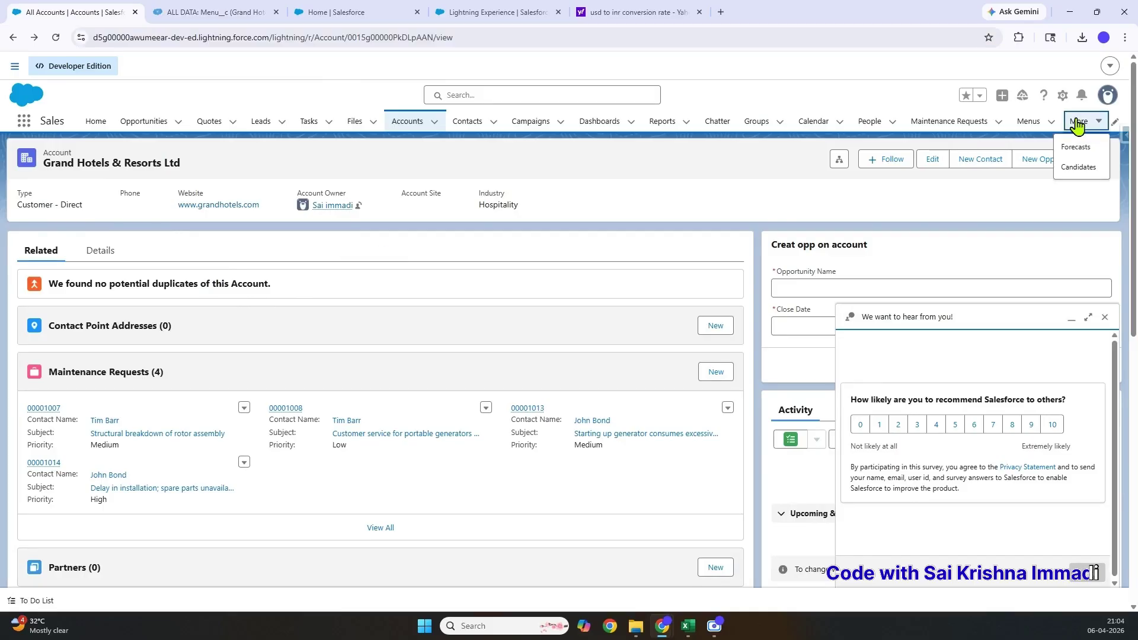
{"action": "left_click", "coordinate": [1028, 121]}
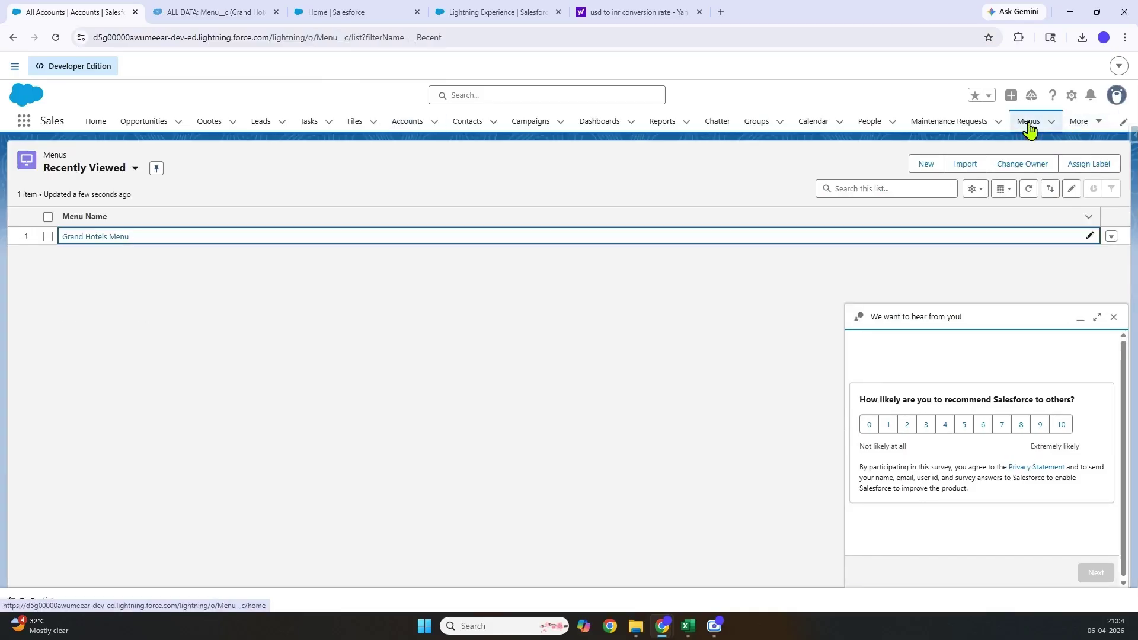
{"action": "left_click", "coordinate": [104, 236]}
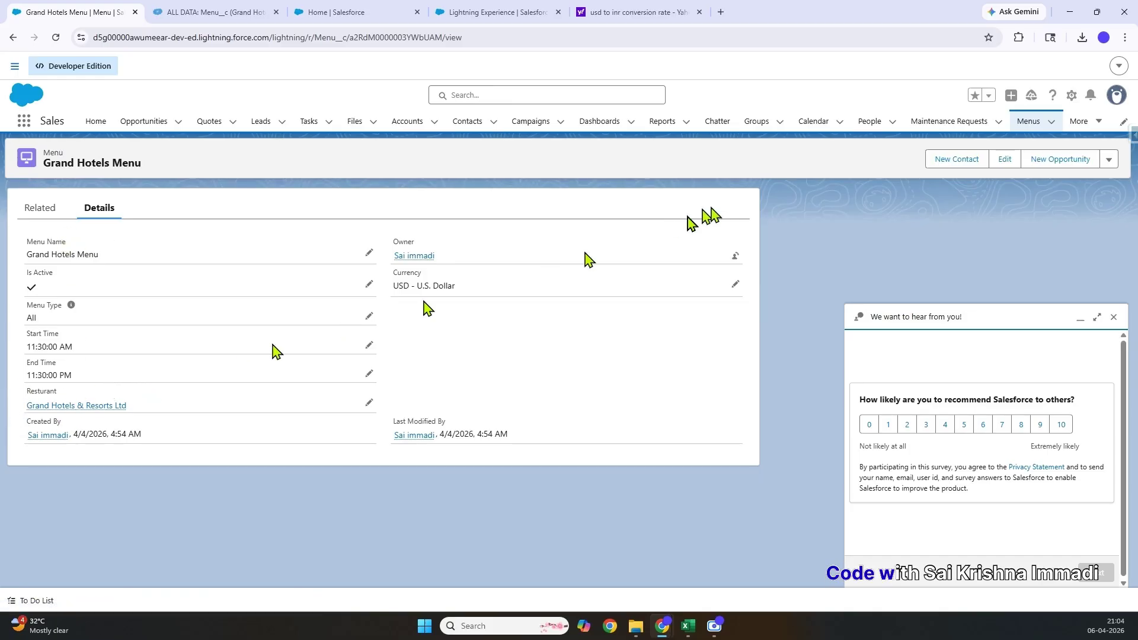
{"action": "left_click", "coordinate": [1134, 140]}
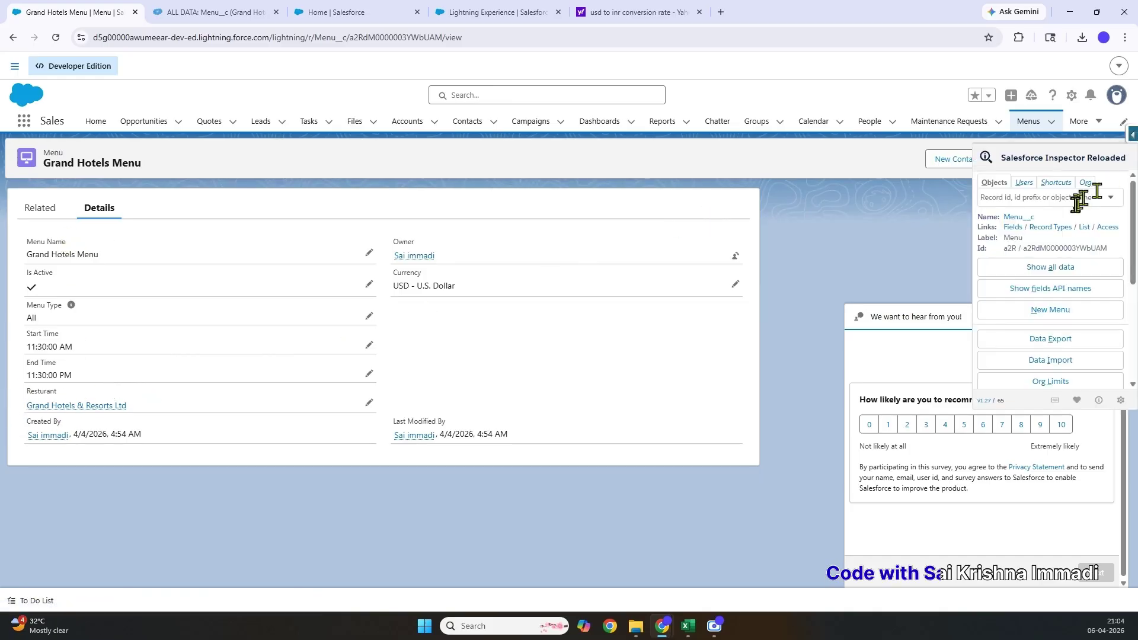
{"action": "left_click", "coordinate": [1051, 268]}
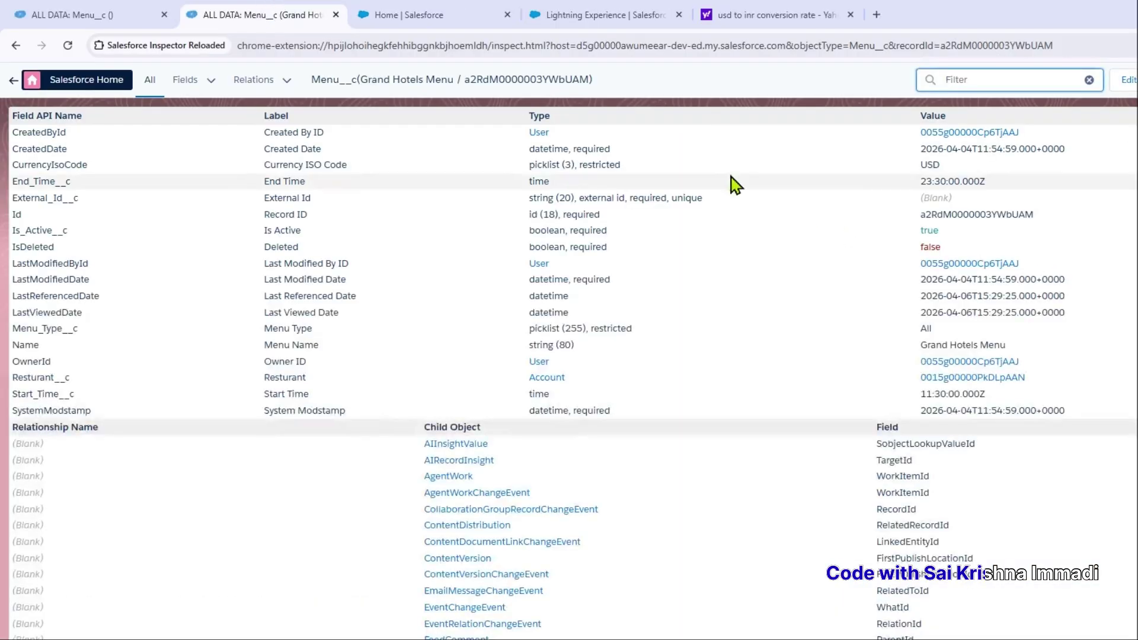
- Filter the menu record's fields by "res" and search the page for the copied account record ID
{"action": "type", "text": "res"}
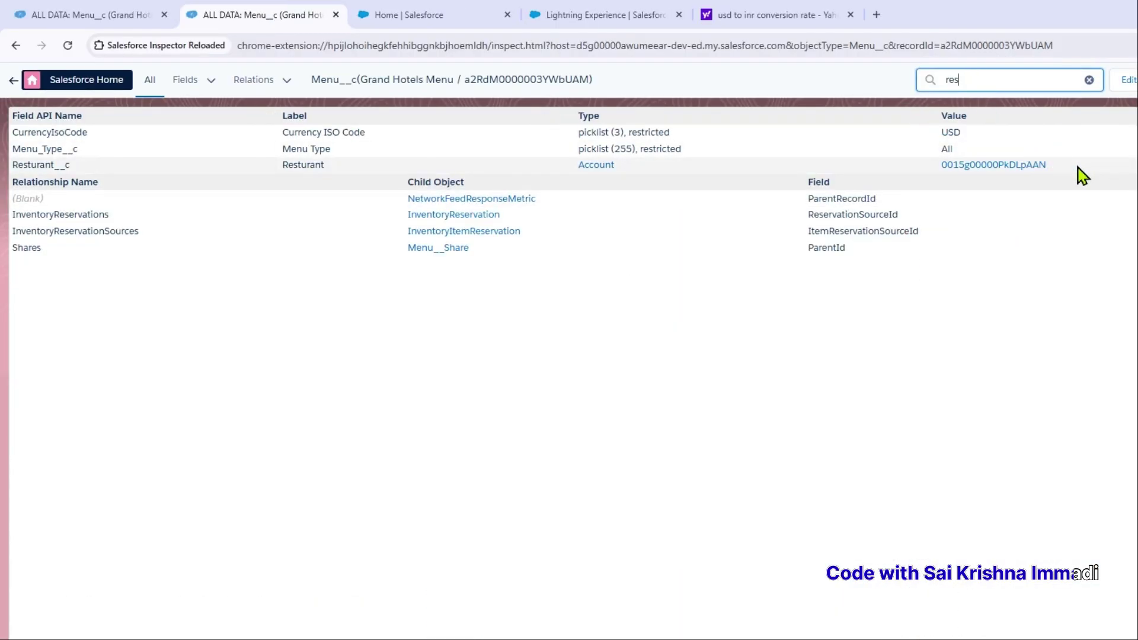
{"action": "key", "text": "ctrl+f"}
{"action": "key", "text": "ctrl+v"}
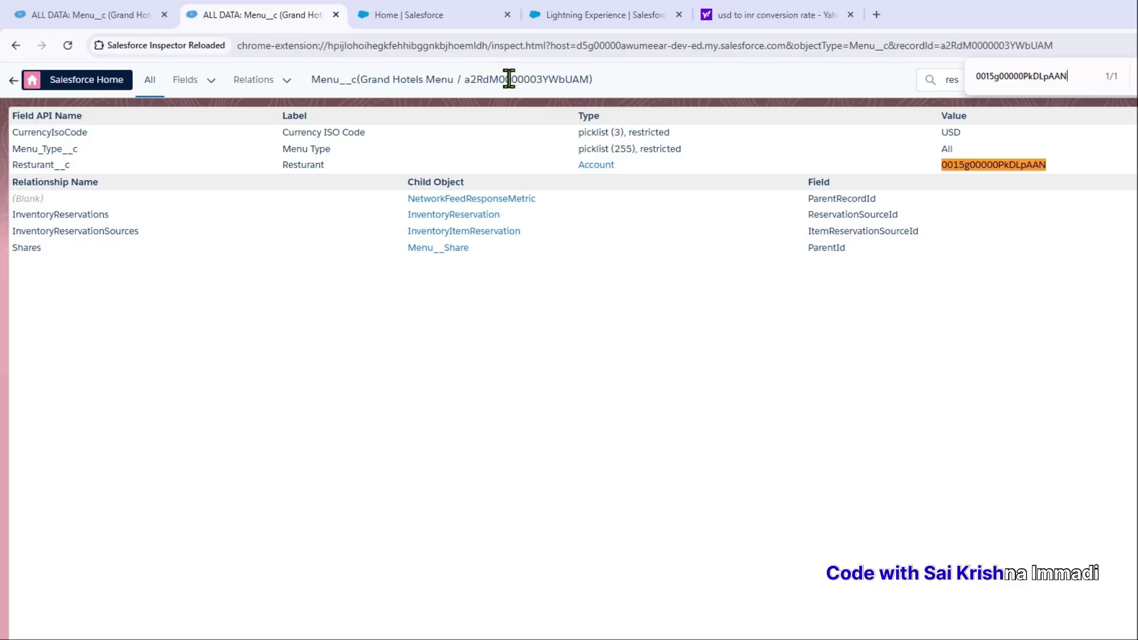
- Open the Account object's Fields & Relationships in the Object Manager of Salesforce Setup
{"action": "left_click", "coordinate": [409, 15]}
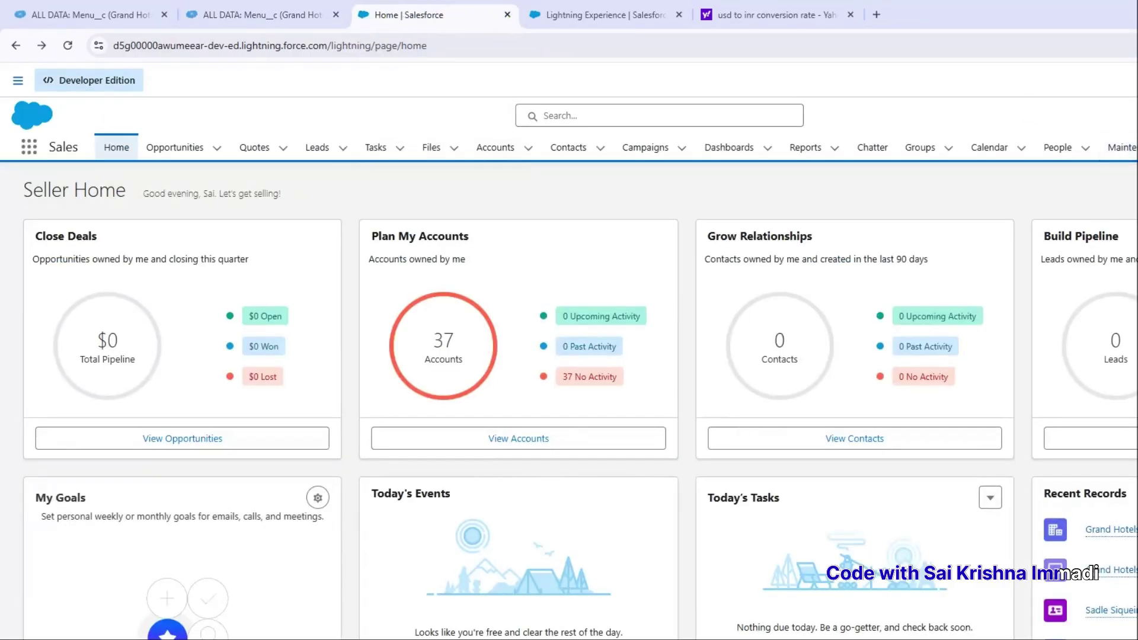
{"action": "left_click", "coordinate": [1135, 148]}
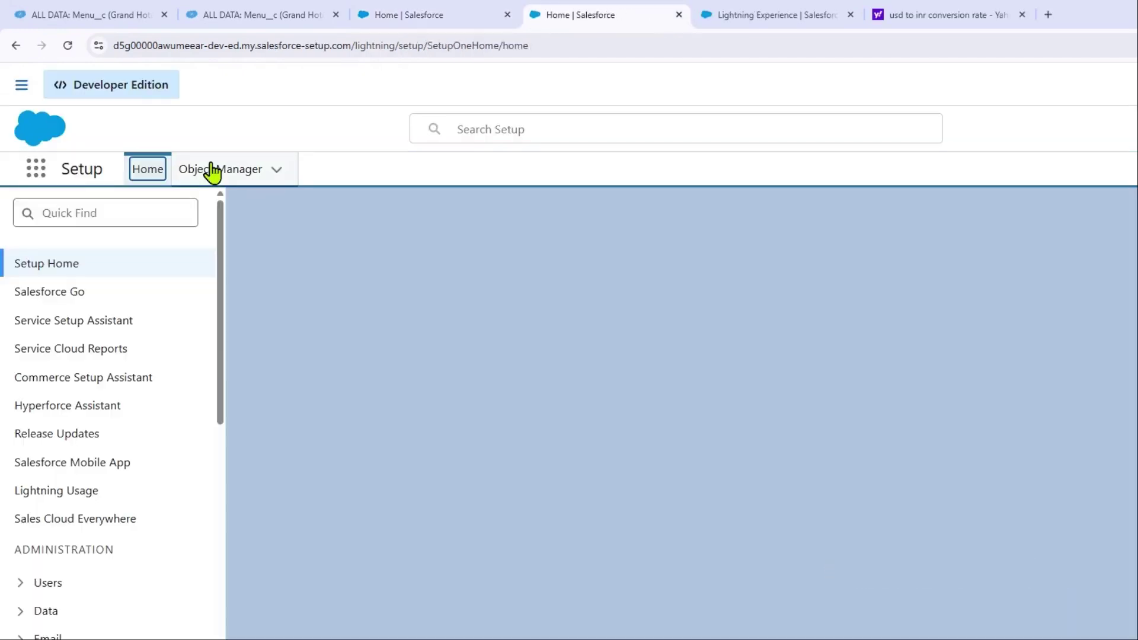
{"action": "left_click", "coordinate": [193, 172]}
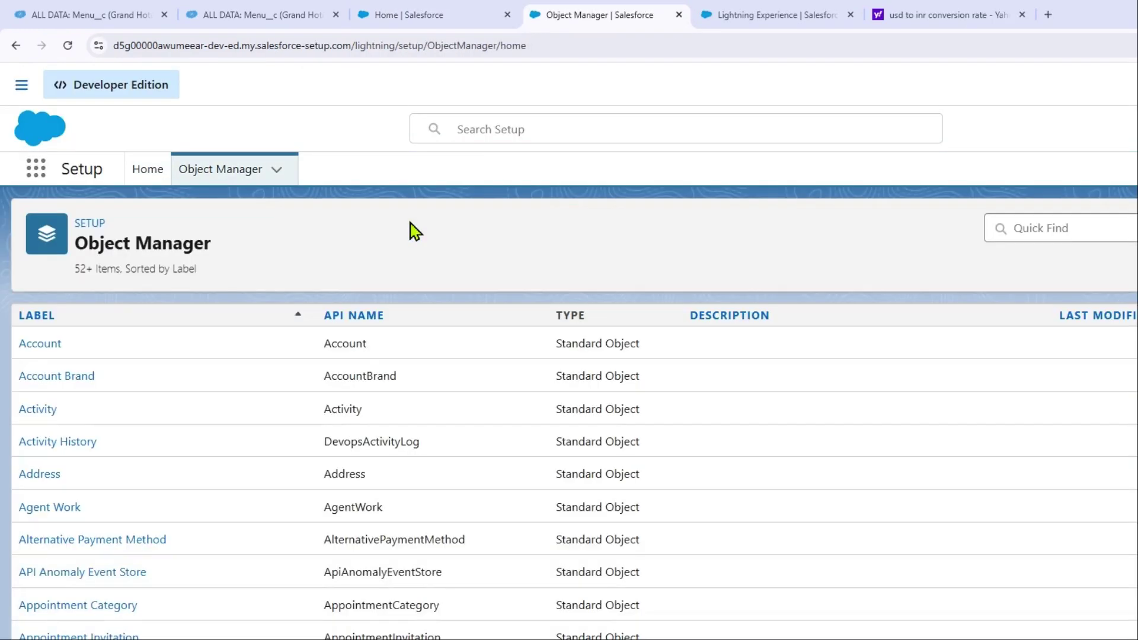
{"action": "left_click", "coordinate": [38, 345]}
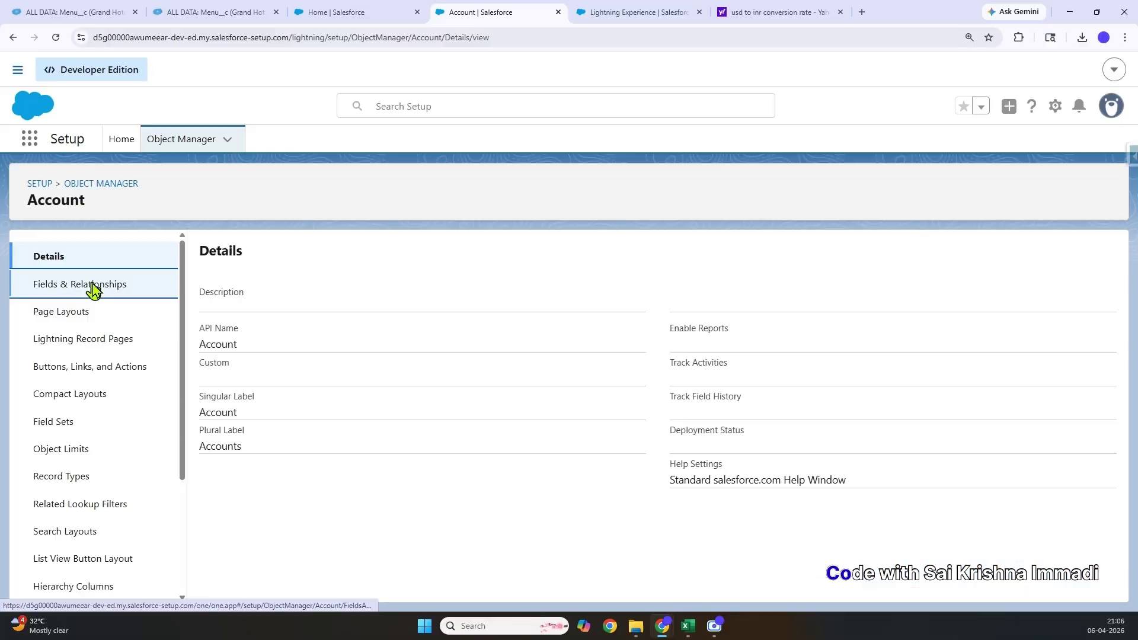
{"action": "left_click", "coordinate": [111, 352]}
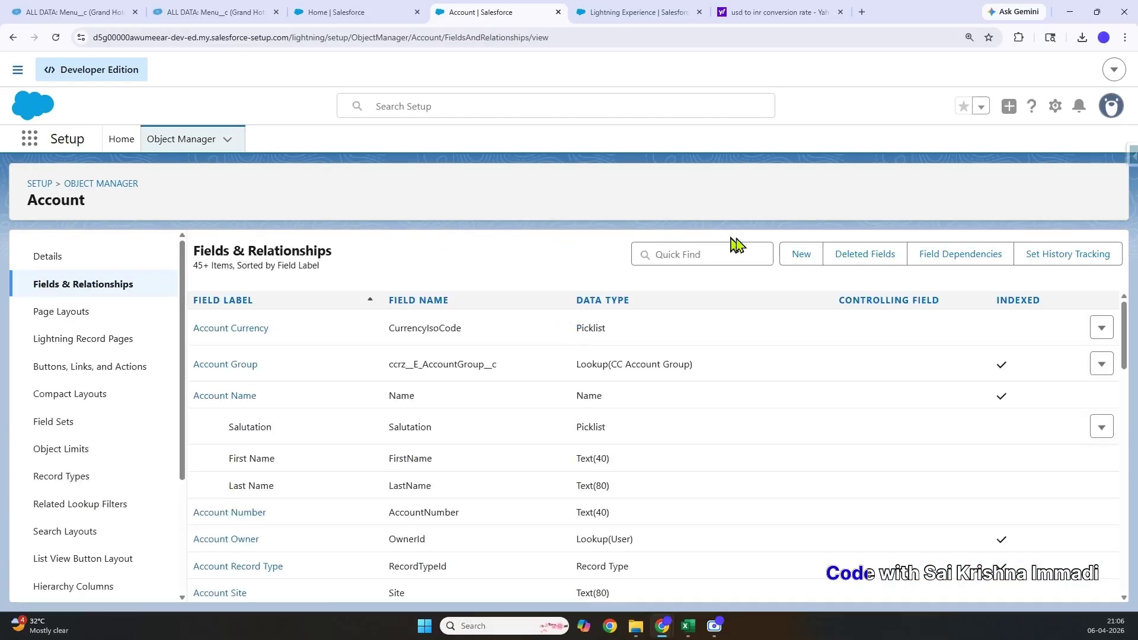
- Start a new custom field on Account and choose Text as its data type
{"action": "left_click", "coordinate": [800, 254]}
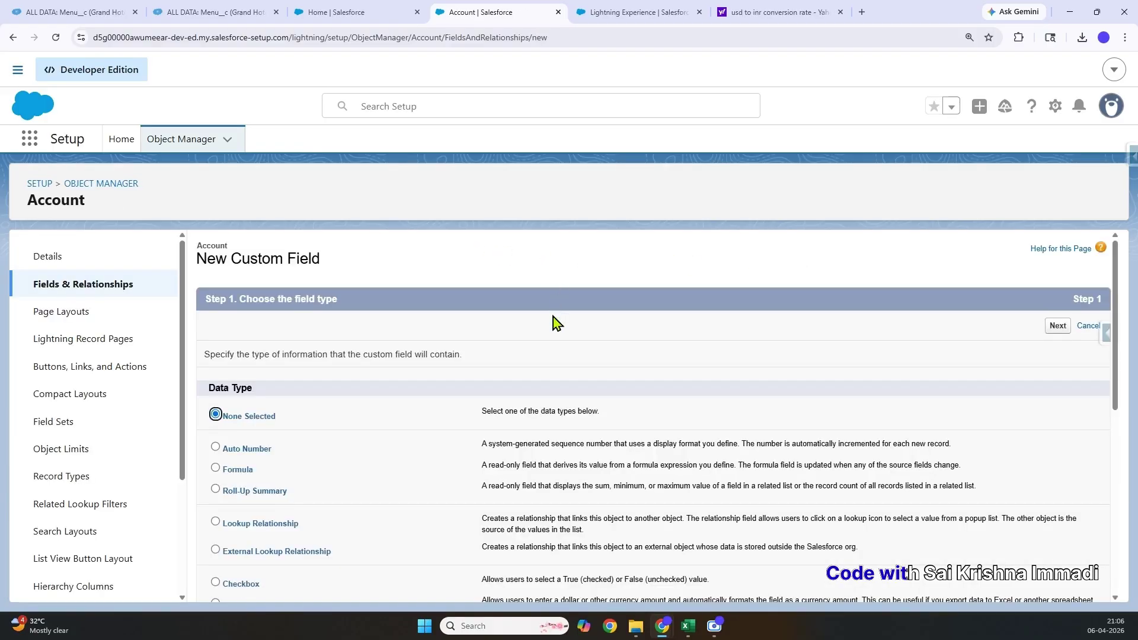
{"action": "key", "text": "ctrl+f"}
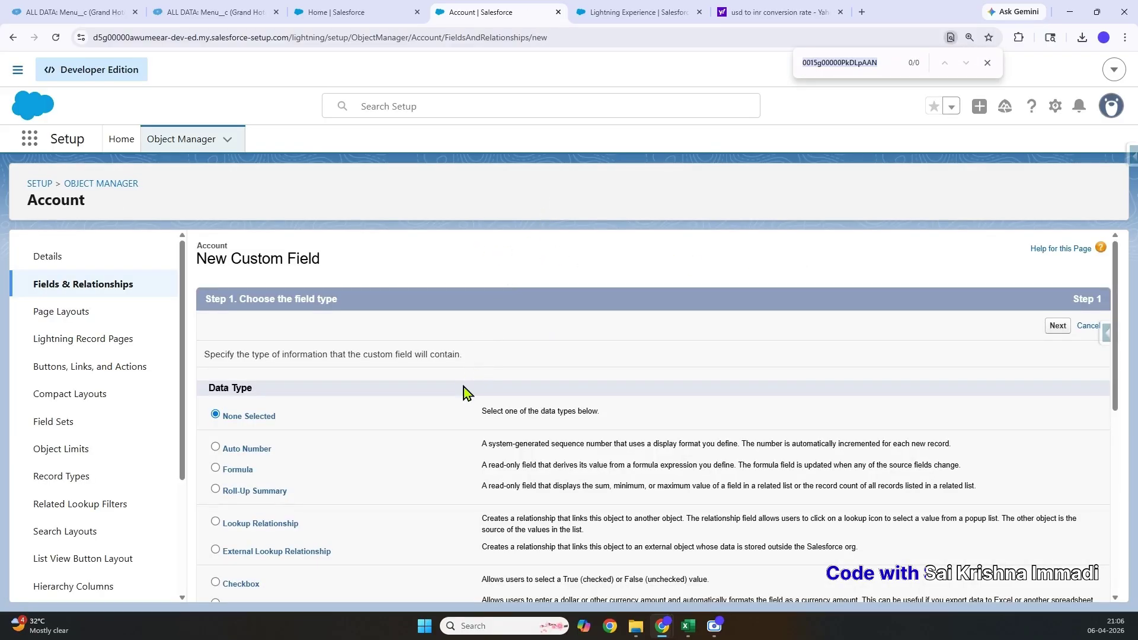
{"action": "scroll", "coordinate": [464, 390], "scroll_direction": "down", "scroll_amount": 5}
{"action": "scroll", "coordinate": [464, 390], "scroll_direction": "down", "scroll_amount": 1}
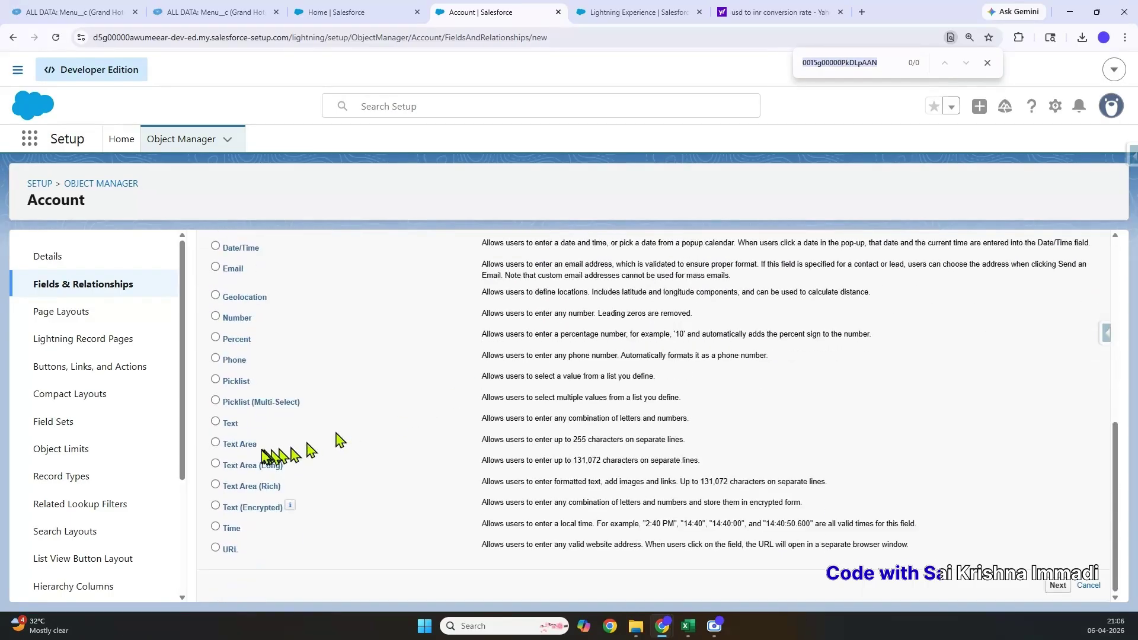
{"action": "left_click", "coordinate": [217, 422]}
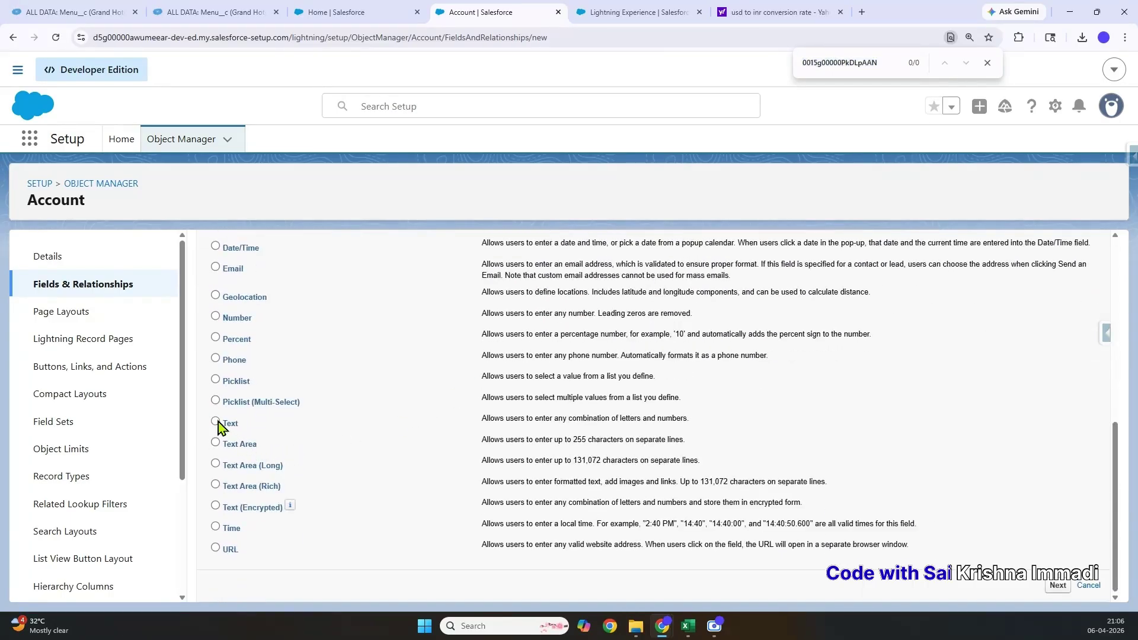
{"action": "left_click", "coordinate": [1052, 586]}
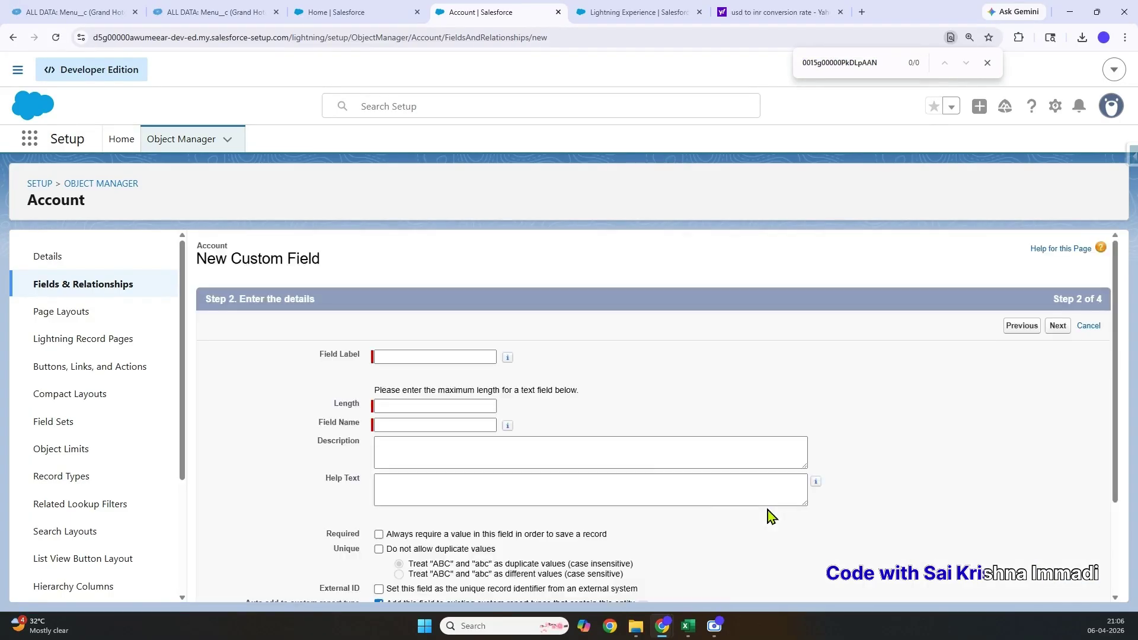
- Label the new text field External Id and set its length to 20
{"action": "left_click", "coordinate": [417, 354]}
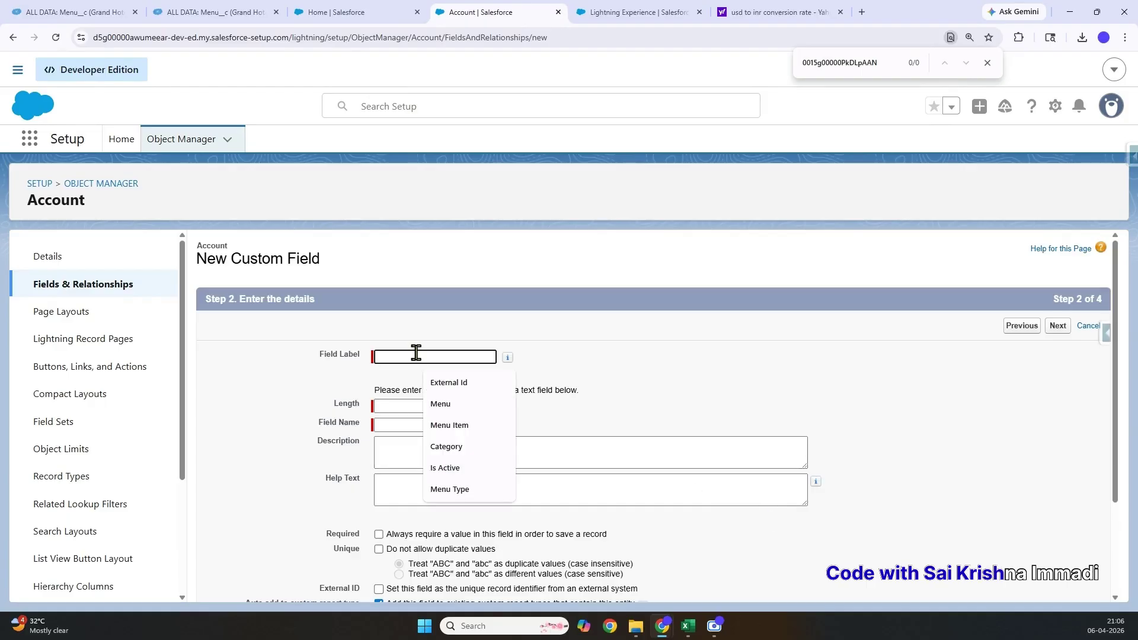
{"action": "type", "text": "Externa"}
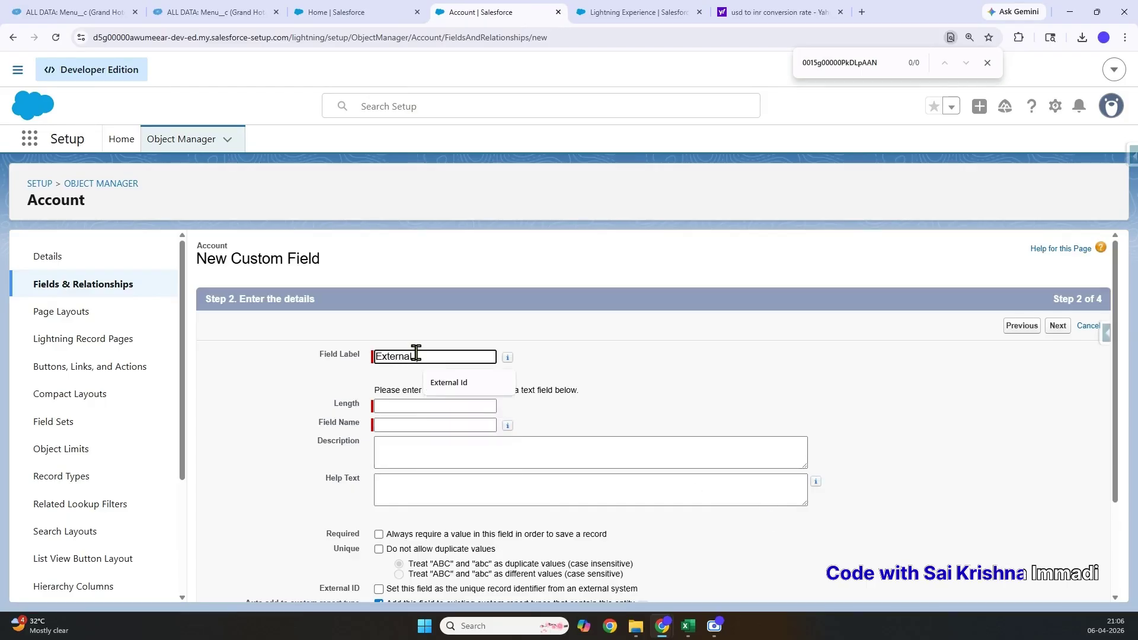
{"action": "type", "text": "l Id"}
{"action": "left_click", "coordinate": [395, 401]}
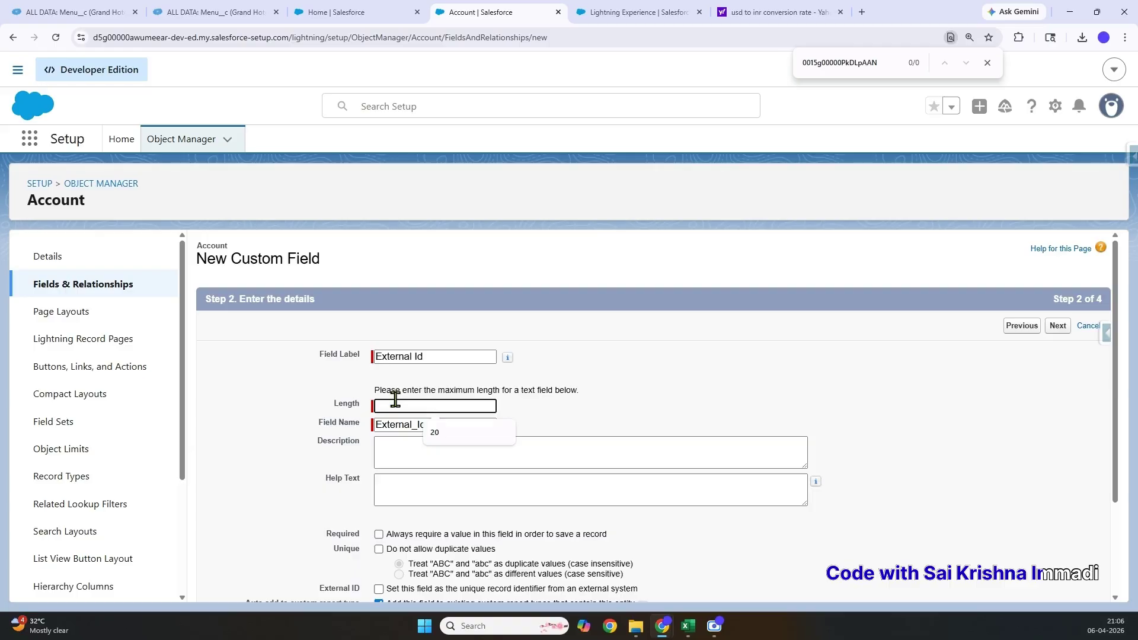
{"action": "type", "text": "20"}
- Make the field required, unique and an external ID, and accept the default field-level security to reach the page layout selection
{"action": "scroll", "coordinate": [599, 463], "scroll_direction": "down", "scroll_amount": 2}
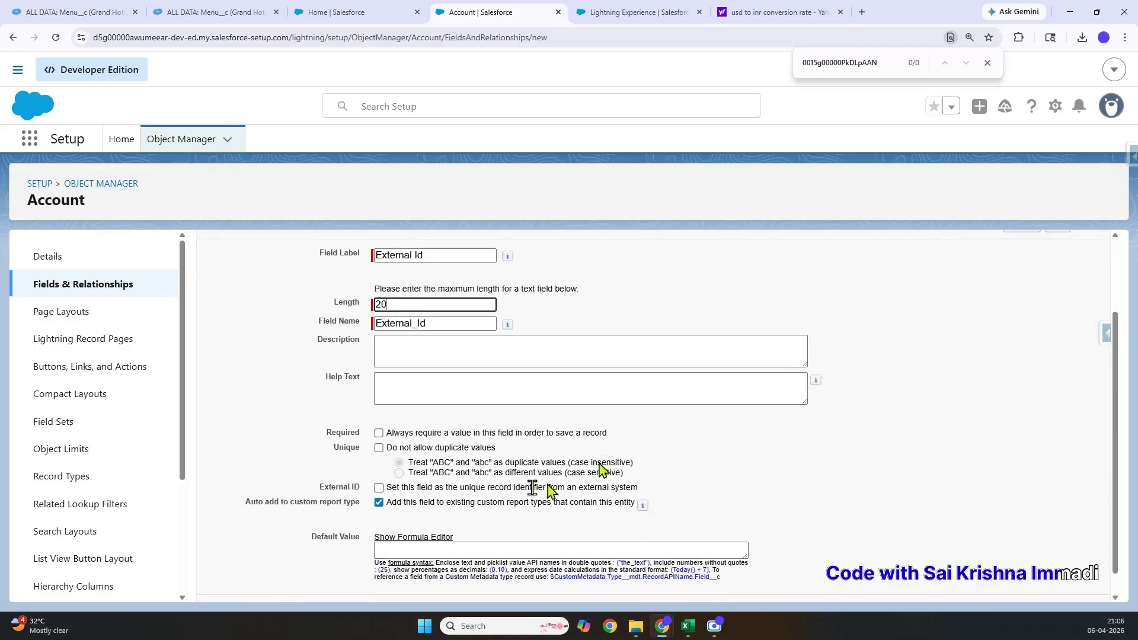
{"action": "left_click", "coordinate": [379, 488]}
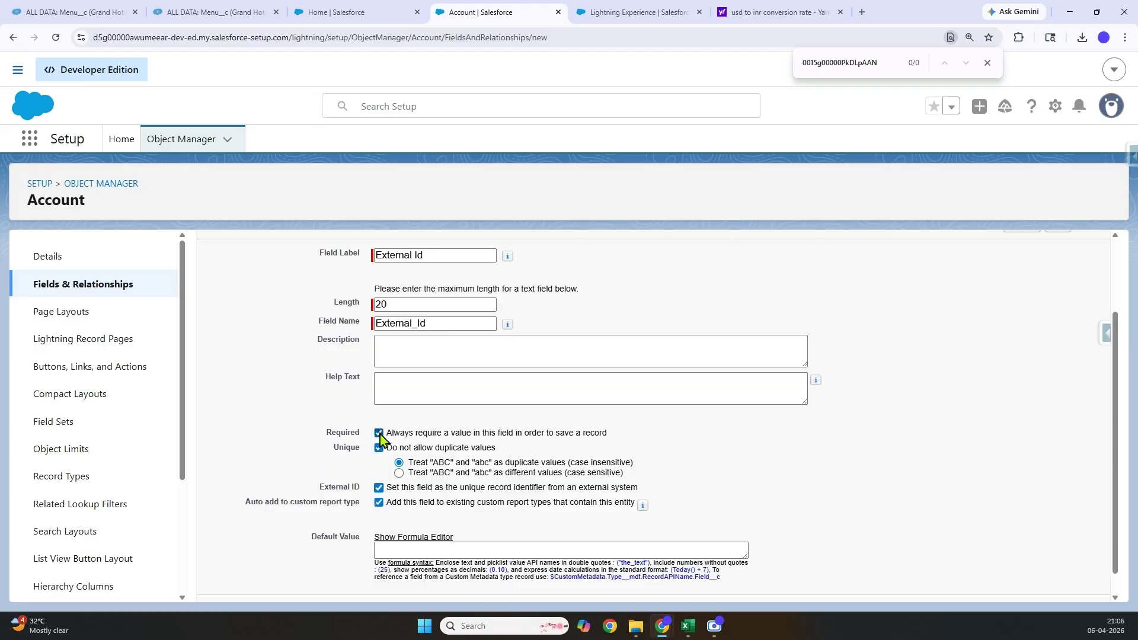
{"action": "scroll", "coordinate": [645, 399], "scroll_direction": "up", "scroll_amount": 2}
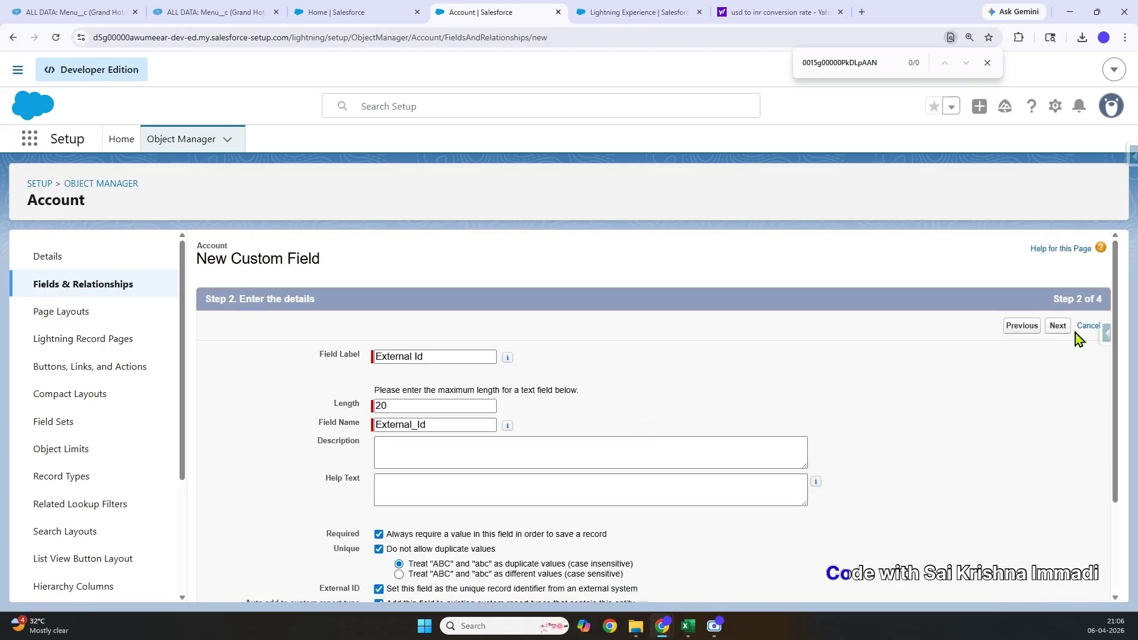
{"action": "left_click", "coordinate": [1059, 328]}
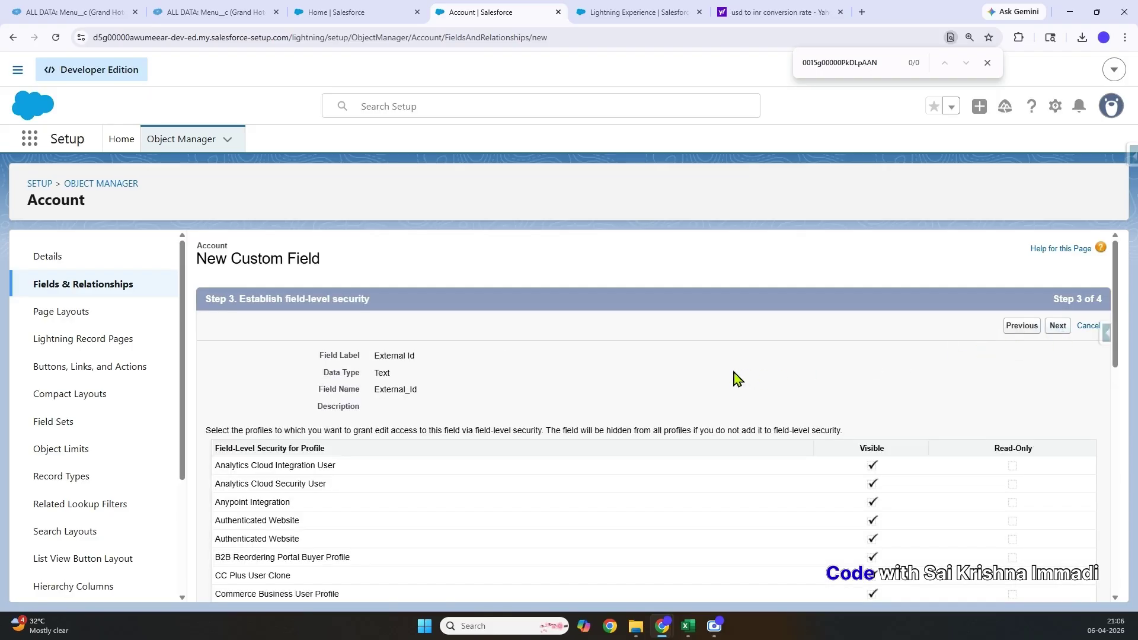
{"action": "scroll", "coordinate": [1011, 343], "scroll_direction": "down", "scroll_amount": 1}
{"action": "left_click", "coordinate": [1059, 277]}
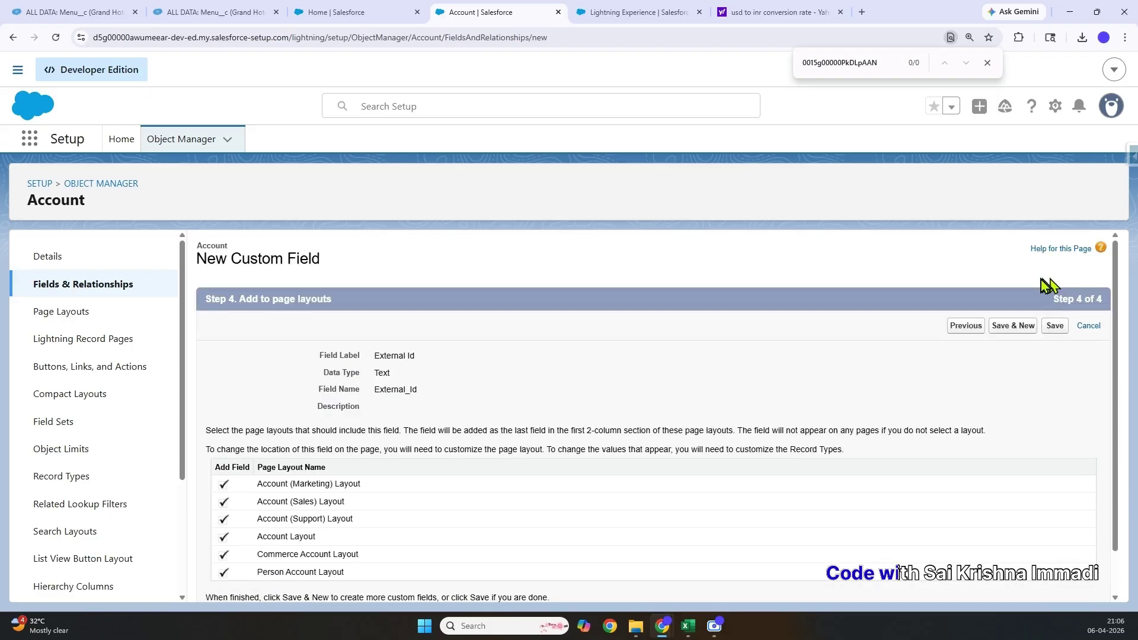
- Save the External Id field with all Account page layouts included and return to the Object Manager's object list
{"action": "left_click", "coordinate": [1056, 327]}
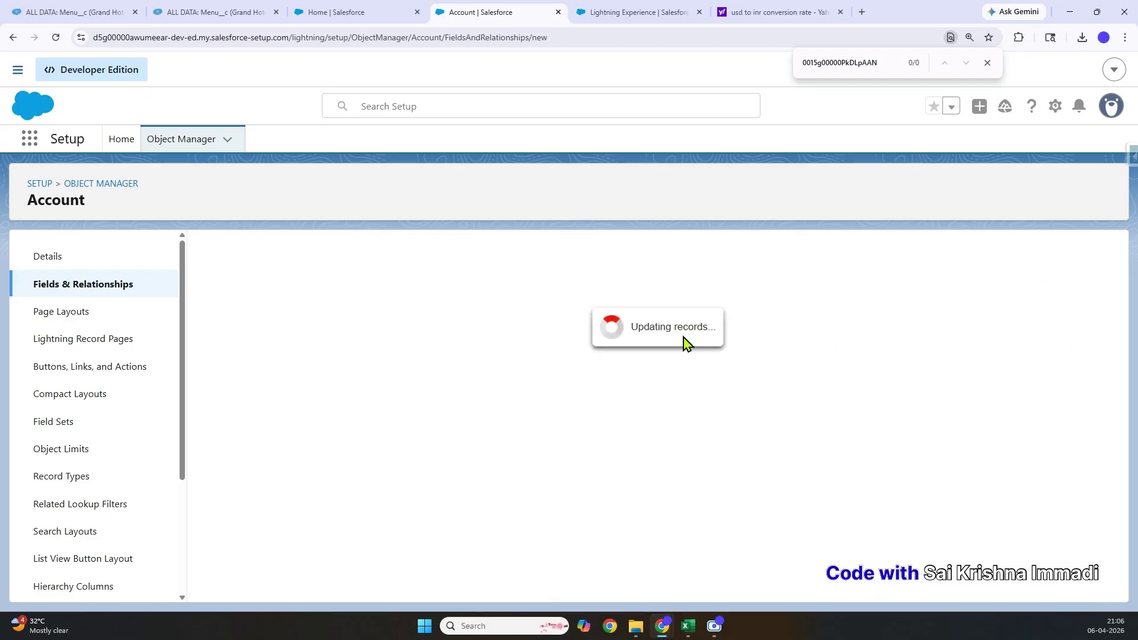
{"action": "left_click", "coordinate": [170, 148]}
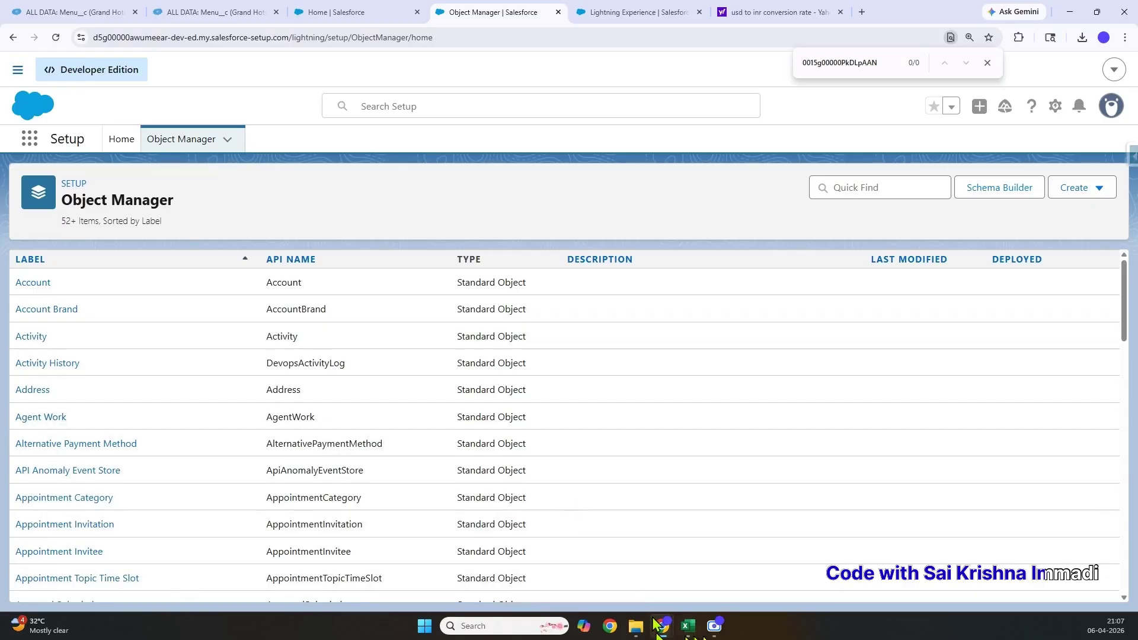
- Switch to the sf_restaurant_realistic_data workbook in Excel, widen the Account sheet's Name, Is_Active__c, BillingCountry and BillingCity columns, and select the header row
{"action": "mouse_move", "coordinate": [690, 633]}
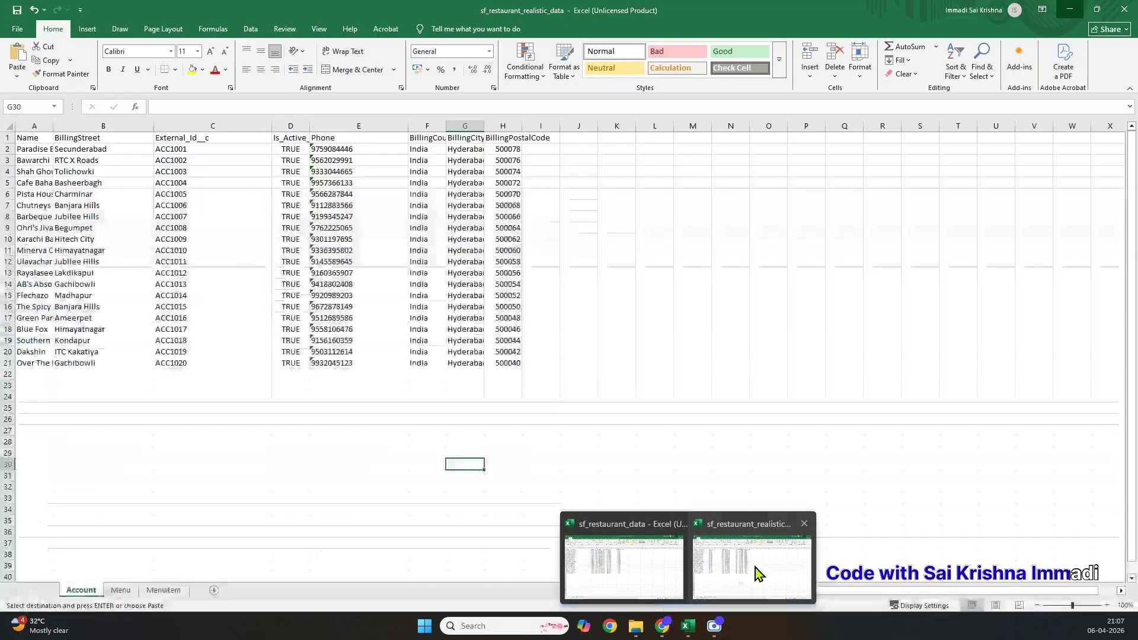
{"action": "left_click", "coordinate": [744, 569]}
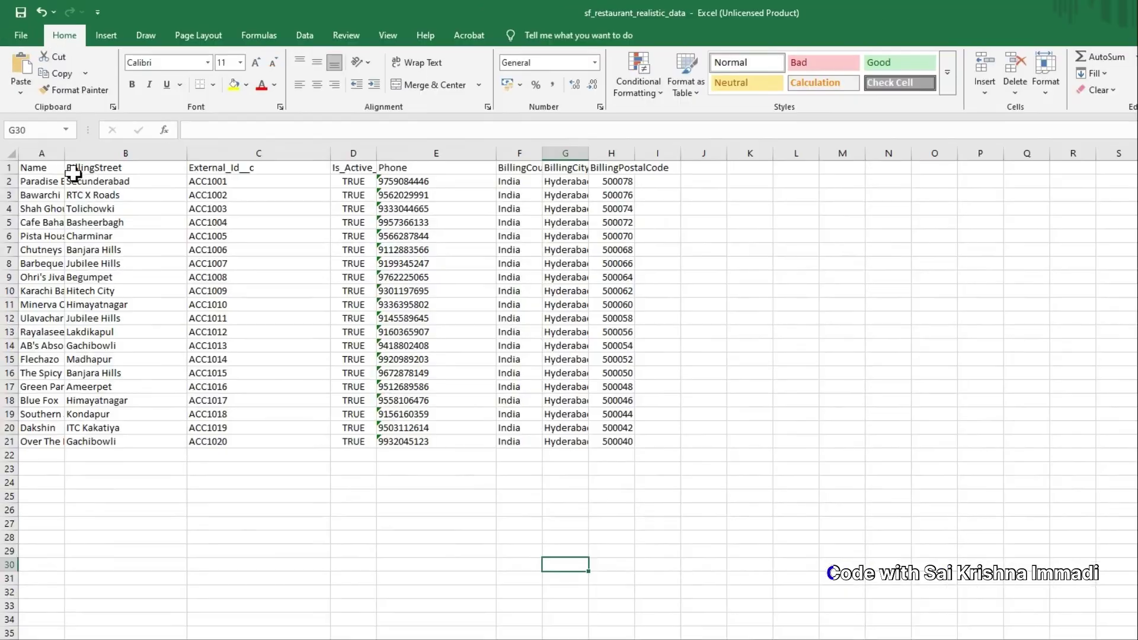
{"action": "left_click_drag", "start_coordinate": [53, 126], "coordinate": [189, 149]}
{"action": "left_click_drag", "start_coordinate": [231, 182], "coordinate": [237, 183]}
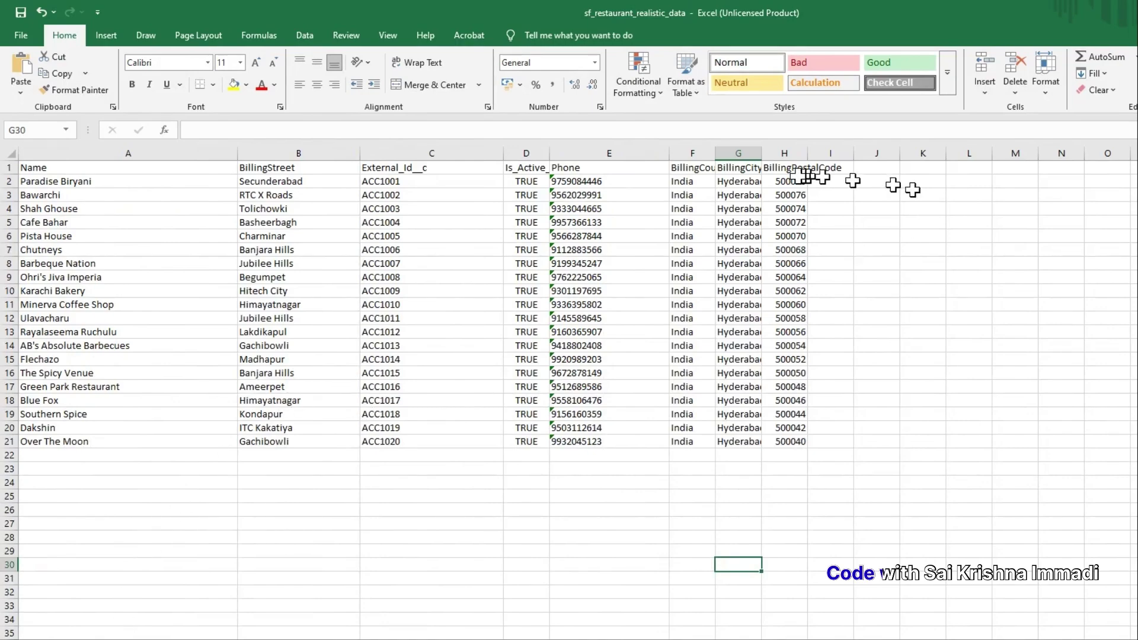
{"action": "left_click_drag", "start_coordinate": [758, 158], "coordinate": [760, 159]}
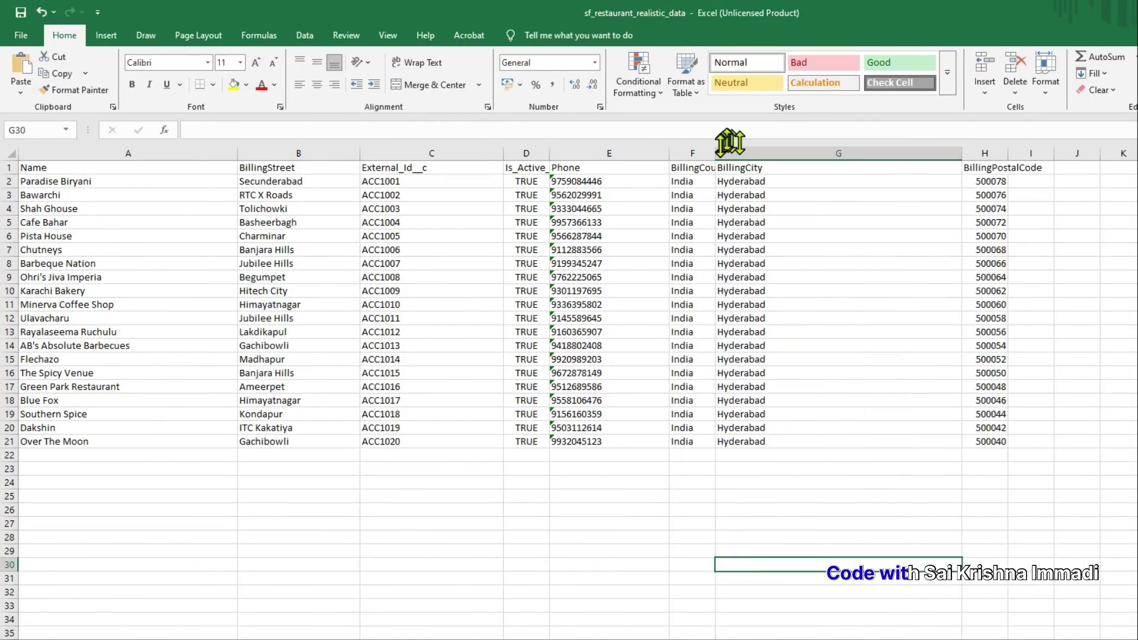
{"action": "left_click_drag", "start_coordinate": [715, 155], "coordinate": [798, 156]}
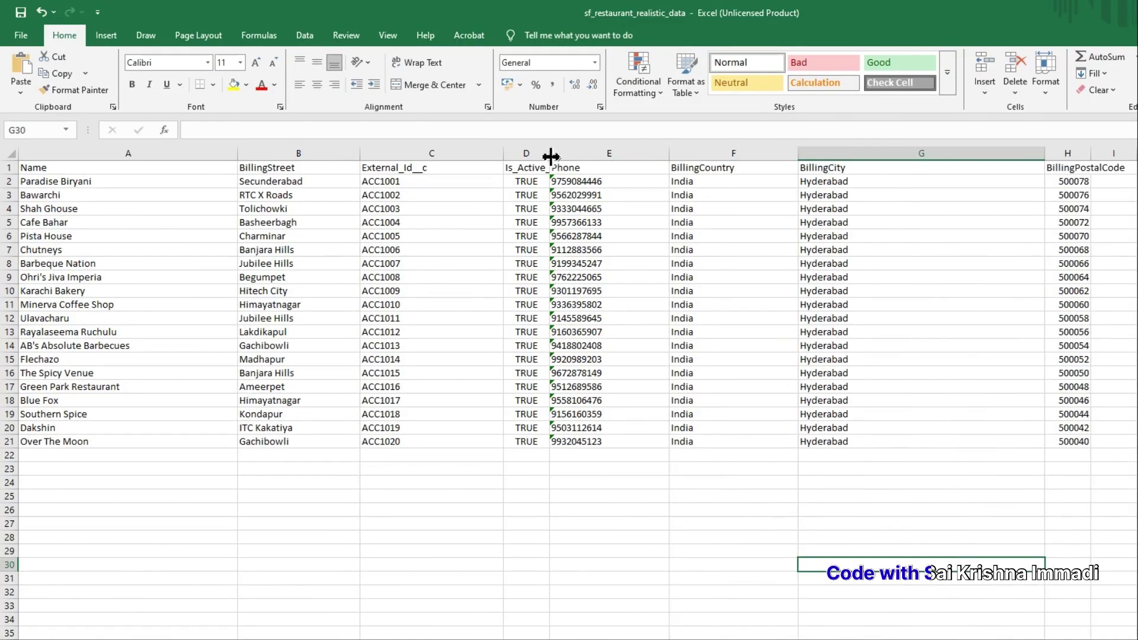
{"action": "left_click_drag", "start_coordinate": [551, 156], "coordinate": [668, 155]}
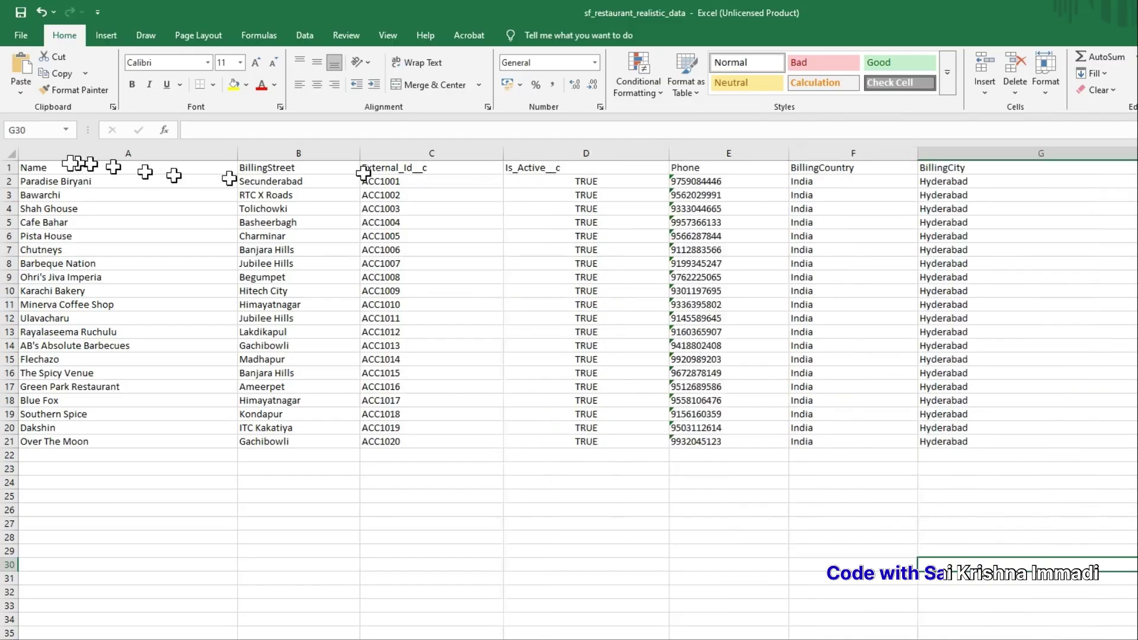
{"action": "left_click", "coordinate": [2, 171]}
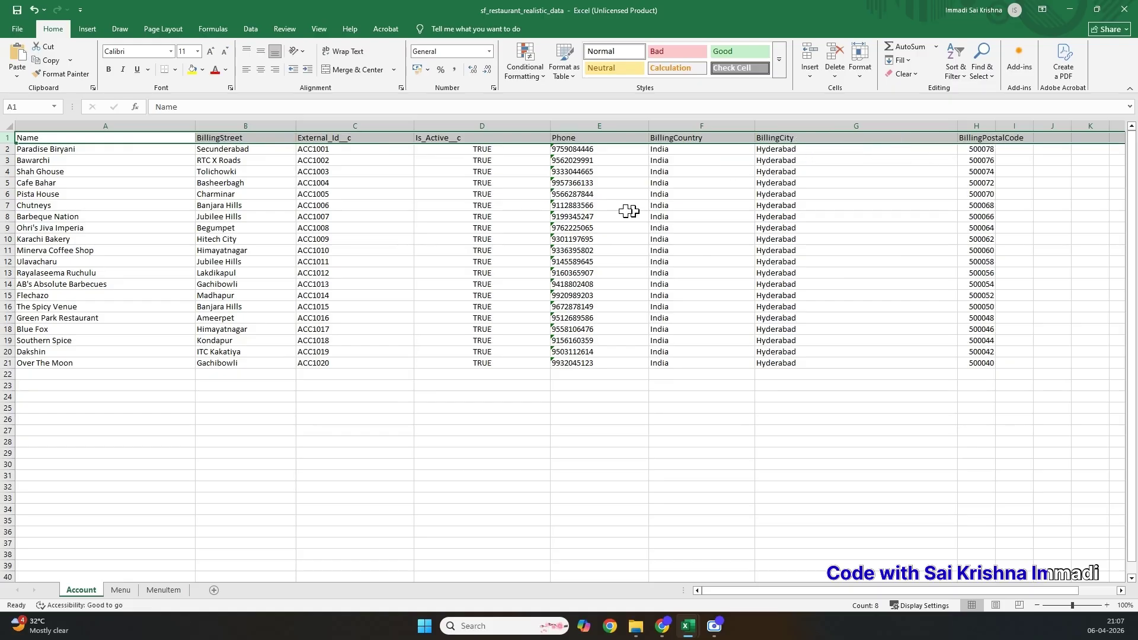
- On the Menu sheet, widen the Name, Resturant__c and External_Id__c columns and select the Resturant__c header
{"action": "left_click", "coordinate": [122, 591]}
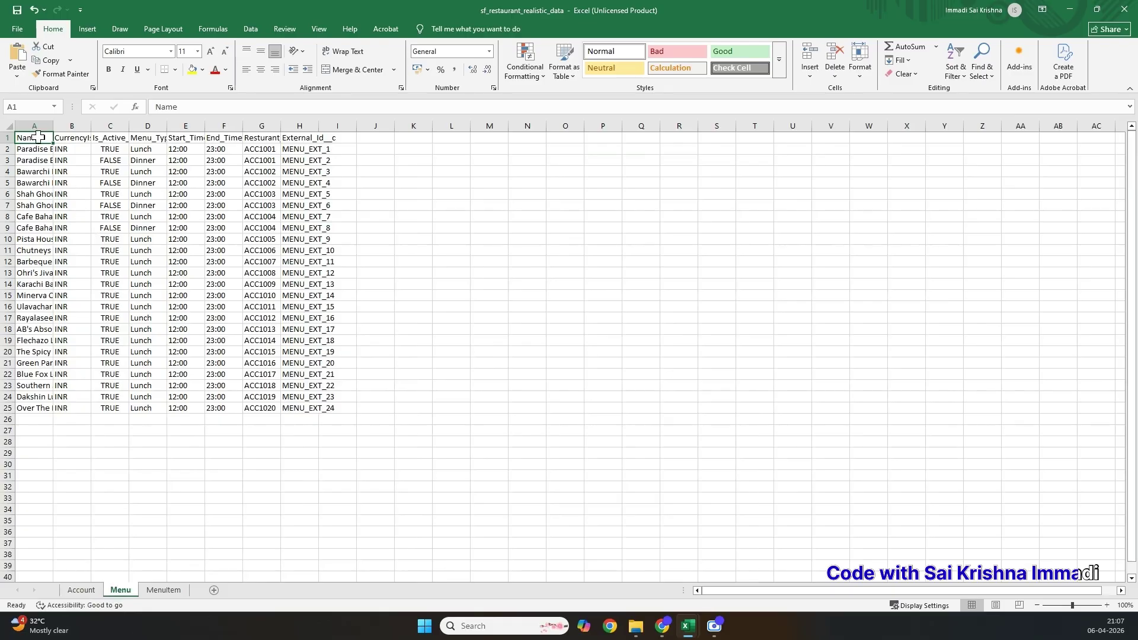
{"action": "left_click_drag", "start_coordinate": [51, 131], "coordinate": [98, 130]}
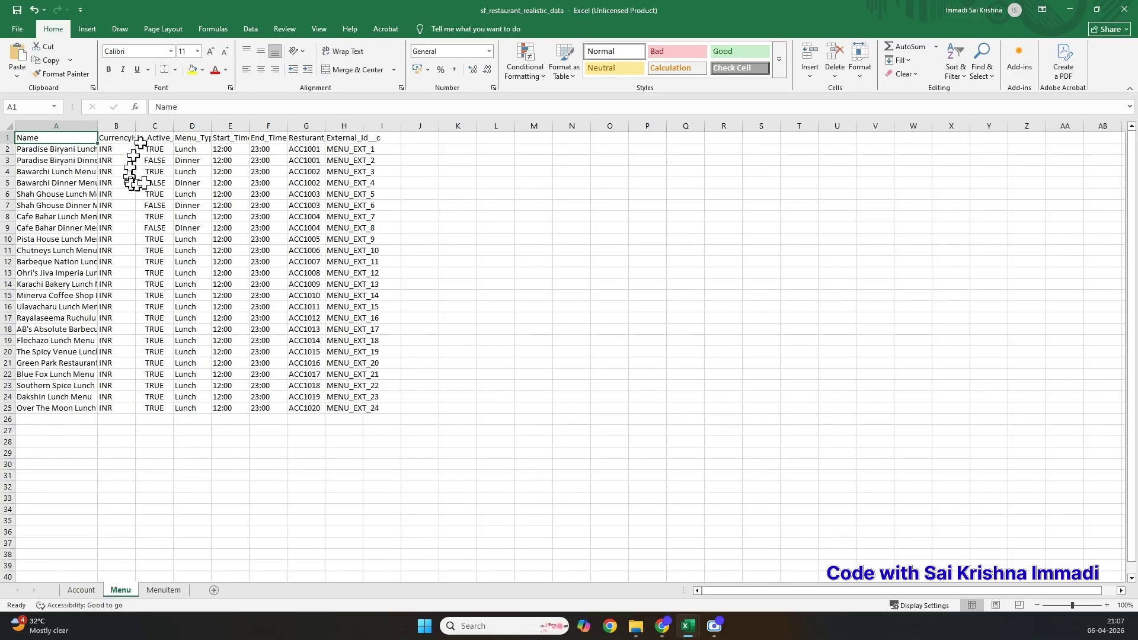
{"action": "left_click_drag", "start_coordinate": [363, 126], "coordinate": [465, 125]}
{"action": "left_click_drag", "start_coordinate": [325, 126], "coordinate": [366, 125]}
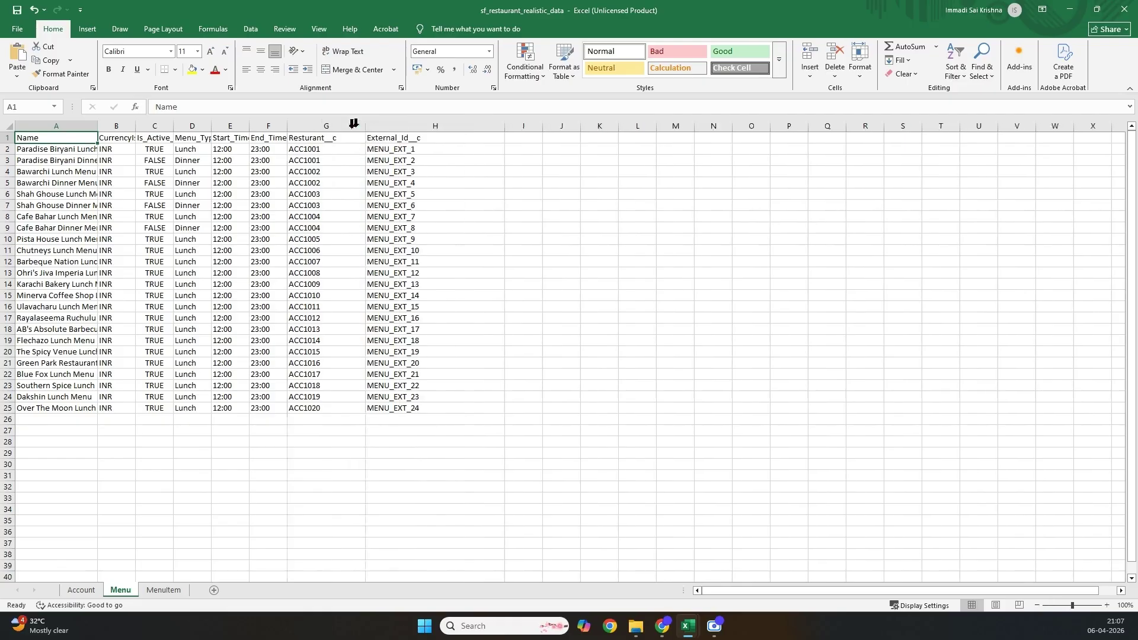
{"action": "left_click", "coordinate": [335, 137]}
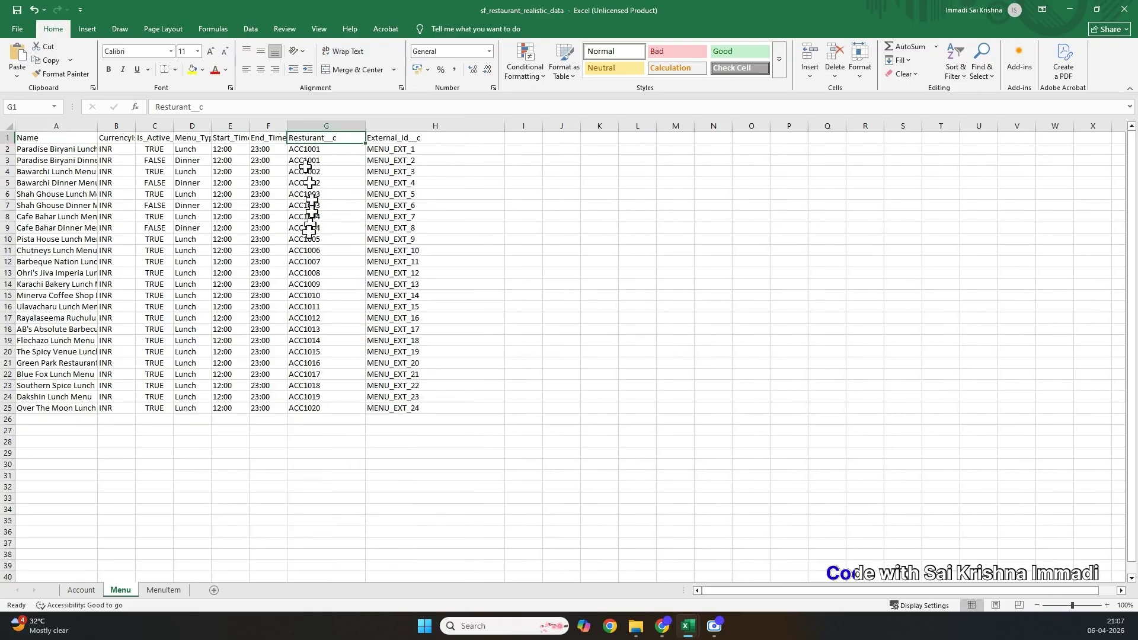
- Compare the Account sheet's External_Id__c values with the Menu sheet's restaurant references, and examine the Menu sheet's own External_Id__c column
{"action": "left_click", "coordinate": [74, 591]}
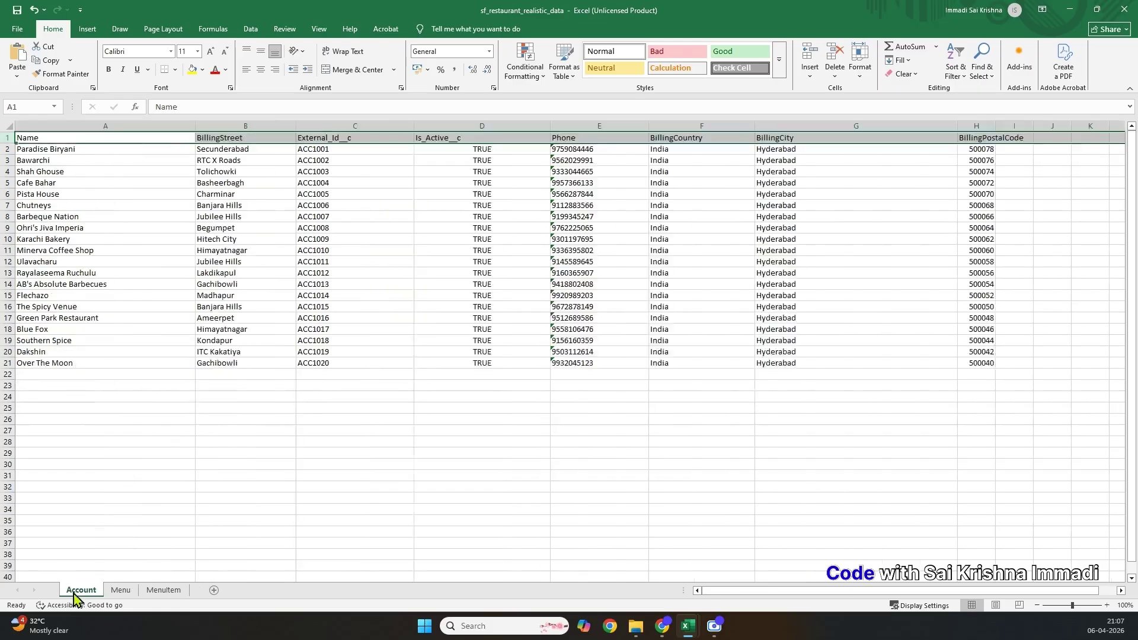
{"action": "left_click_drag", "start_coordinate": [311, 149], "coordinate": [317, 295]}
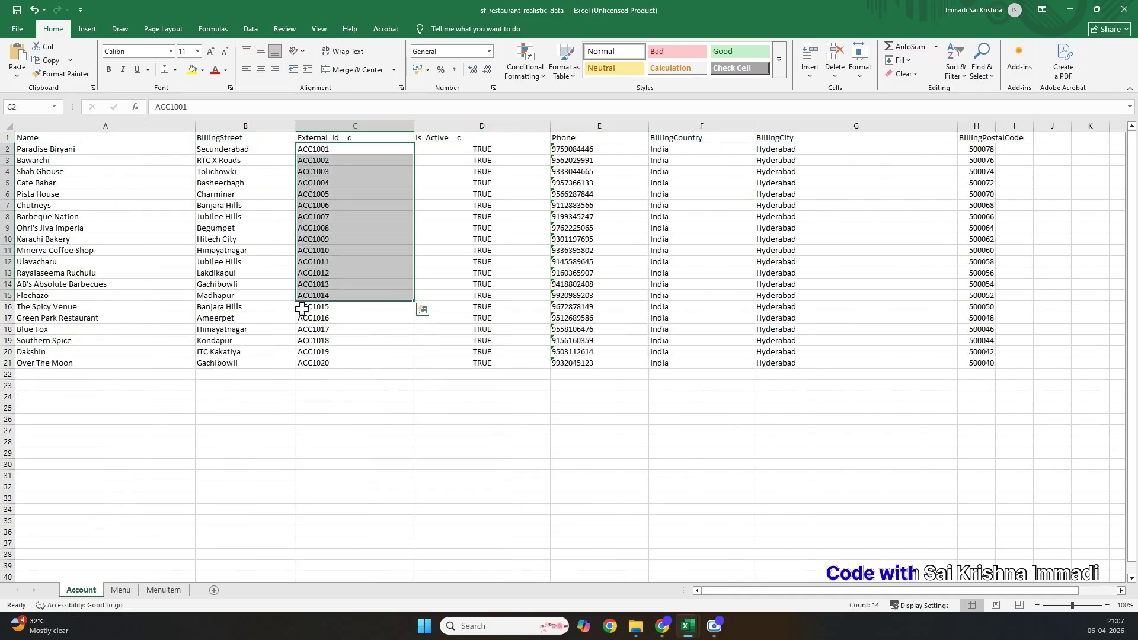
{"action": "left_click", "coordinate": [119, 592]}
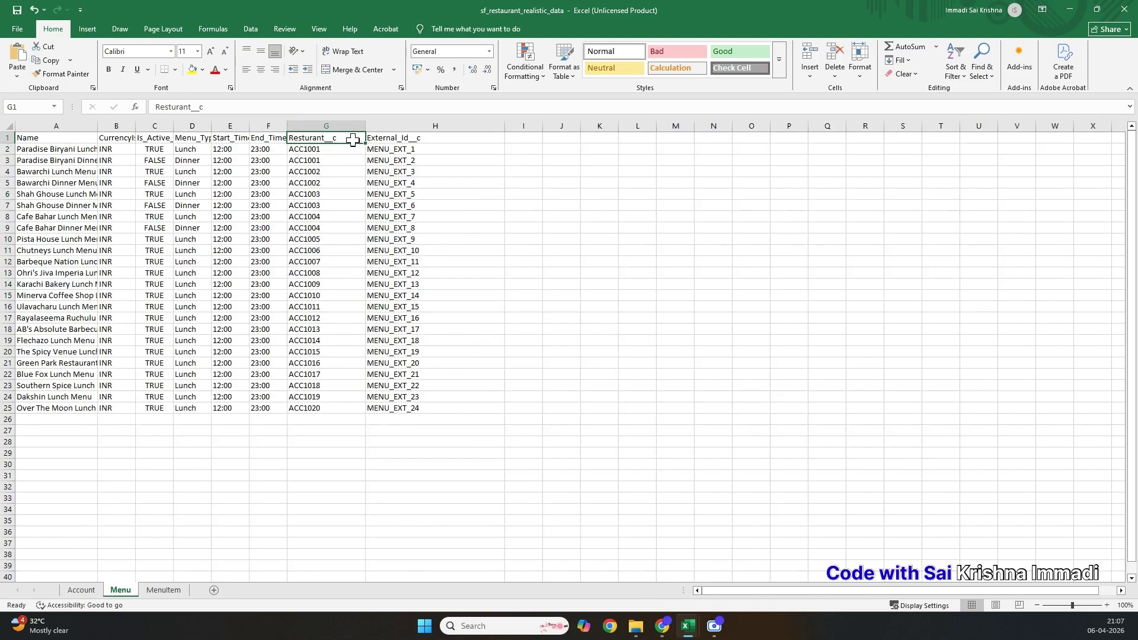
{"action": "left_click", "coordinate": [407, 149]}
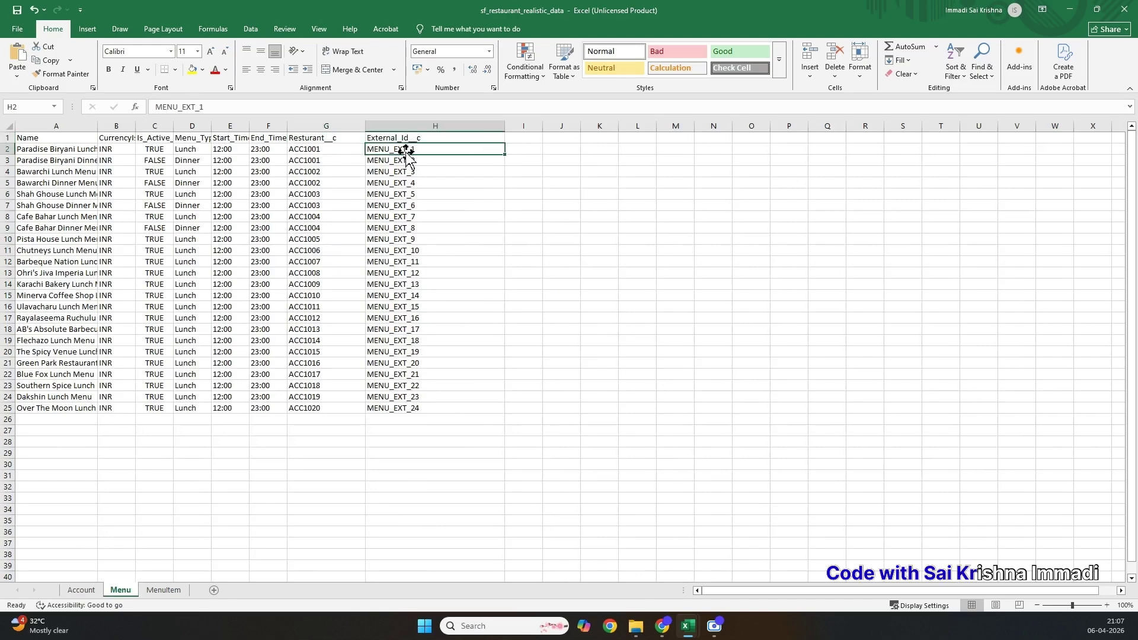
{"action": "left_click", "coordinate": [397, 139]}
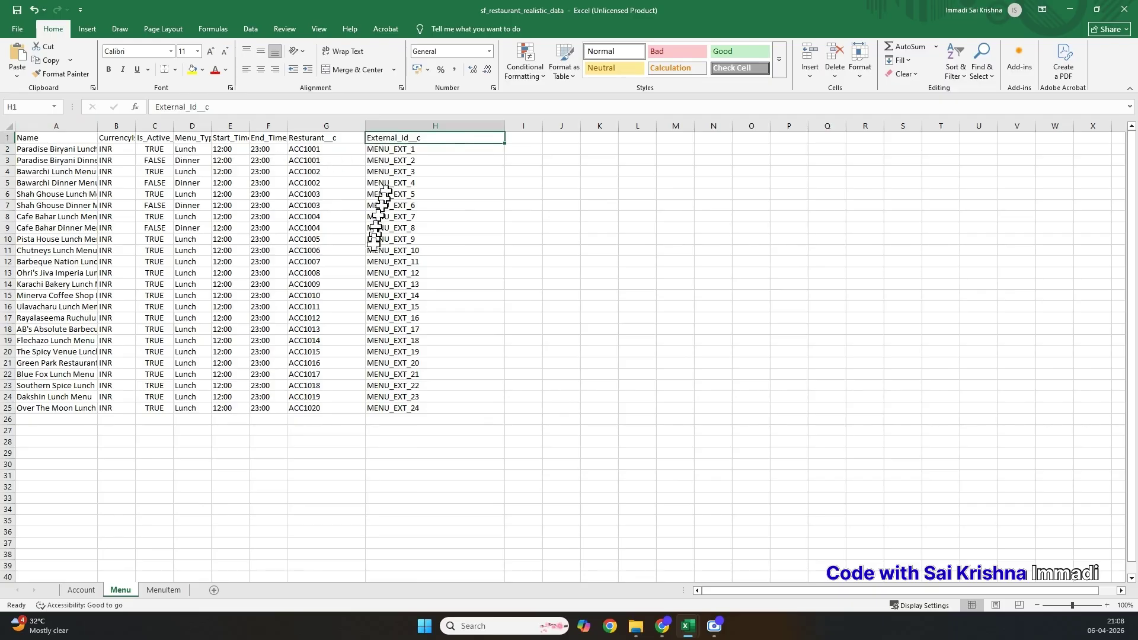
- Widen the Category__c and Menu__c columns on the MenuItem sheet, then return to the Account sheet
{"action": "left_click", "coordinate": [160, 590]}
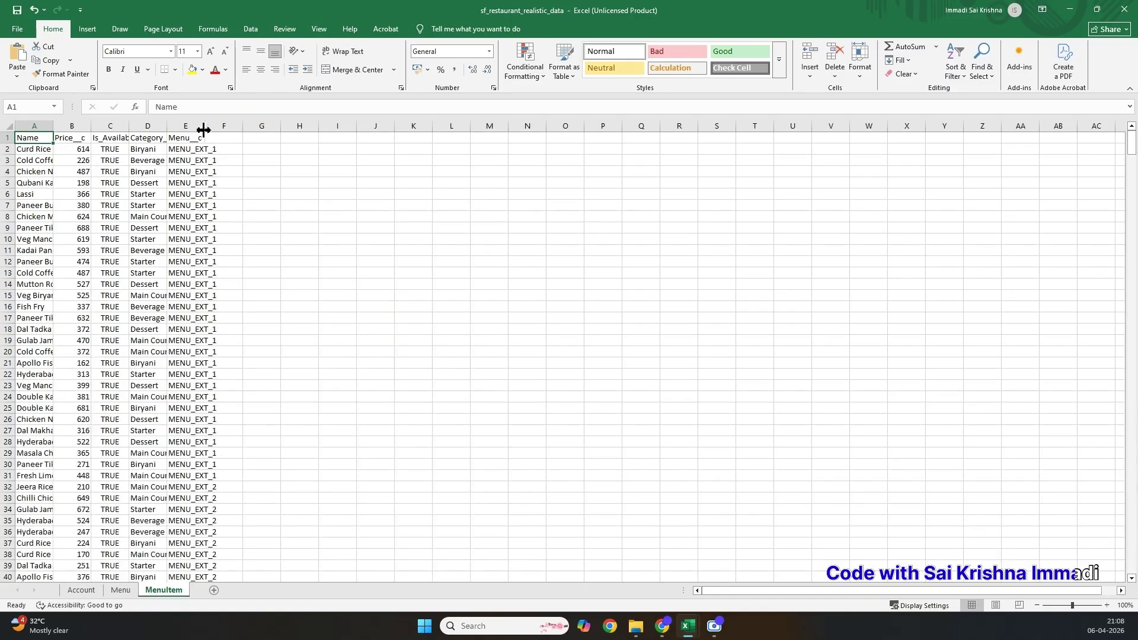
{"action": "left_click_drag", "start_coordinate": [203, 129], "coordinate": [246, 127]}
{"action": "left_click_drag", "start_coordinate": [166, 124], "coordinate": [230, 125]}
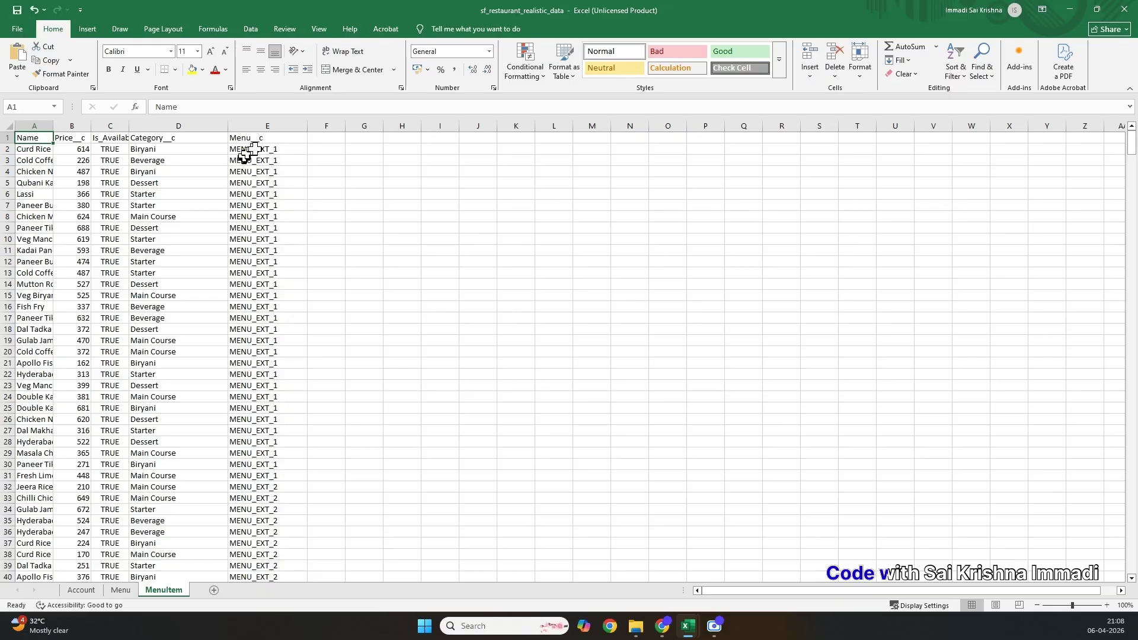
{"action": "left_click", "coordinate": [77, 590]}
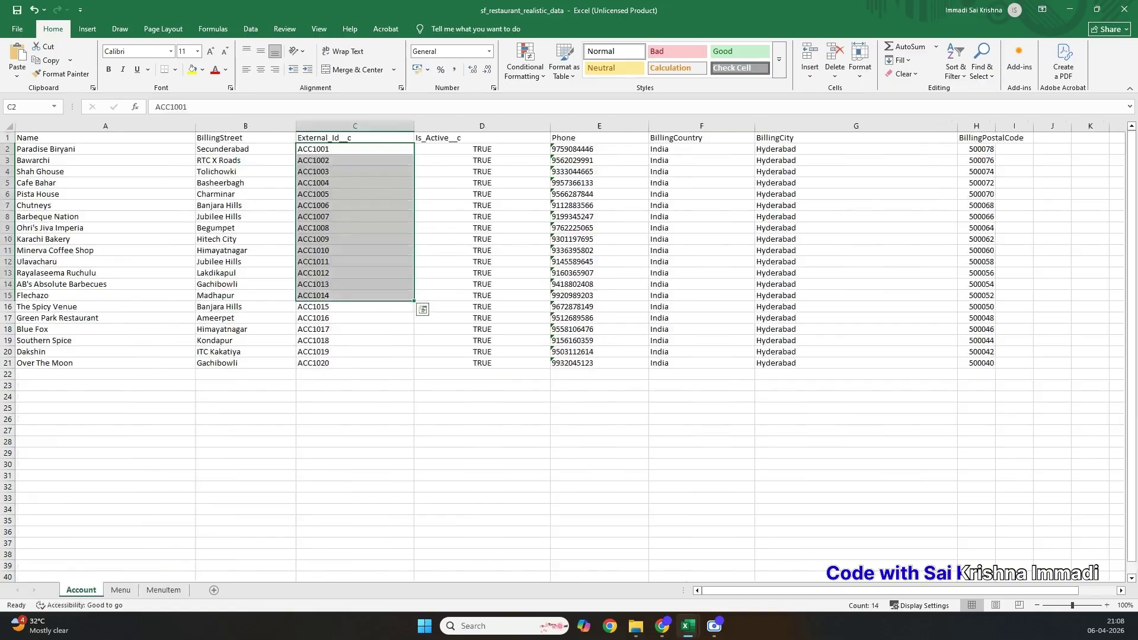
- Switch to Salesforce in Chrome, open Salesforce Inspector's Data Import, and configure an Insert on the Account object
{"action": "mouse_move", "coordinate": [662, 626]}
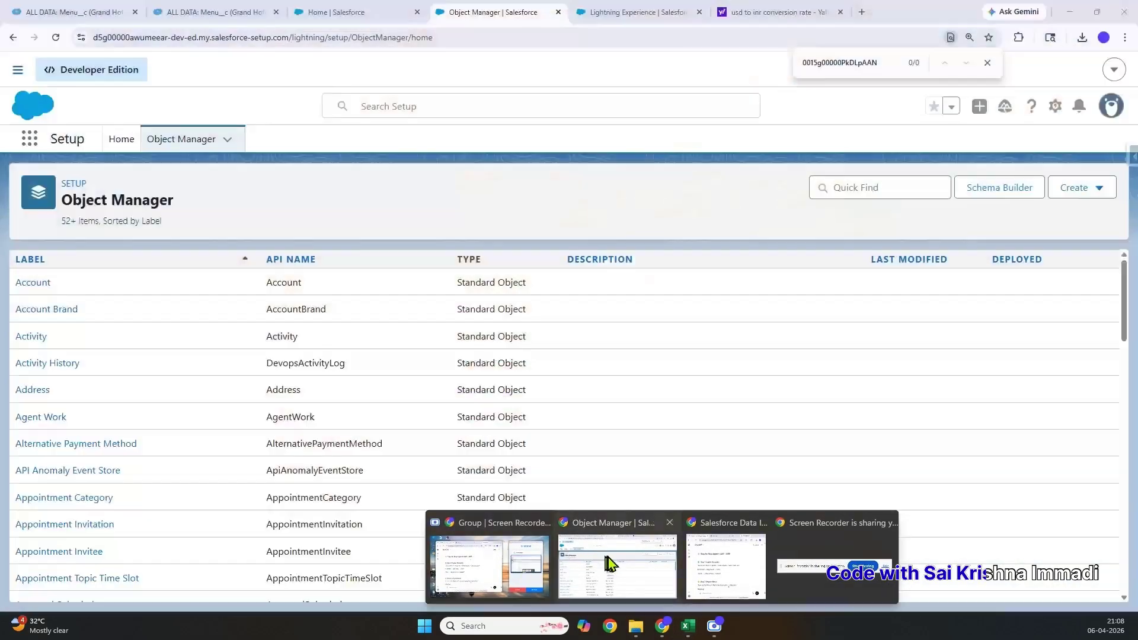
{"action": "left_click", "coordinate": [608, 558]}
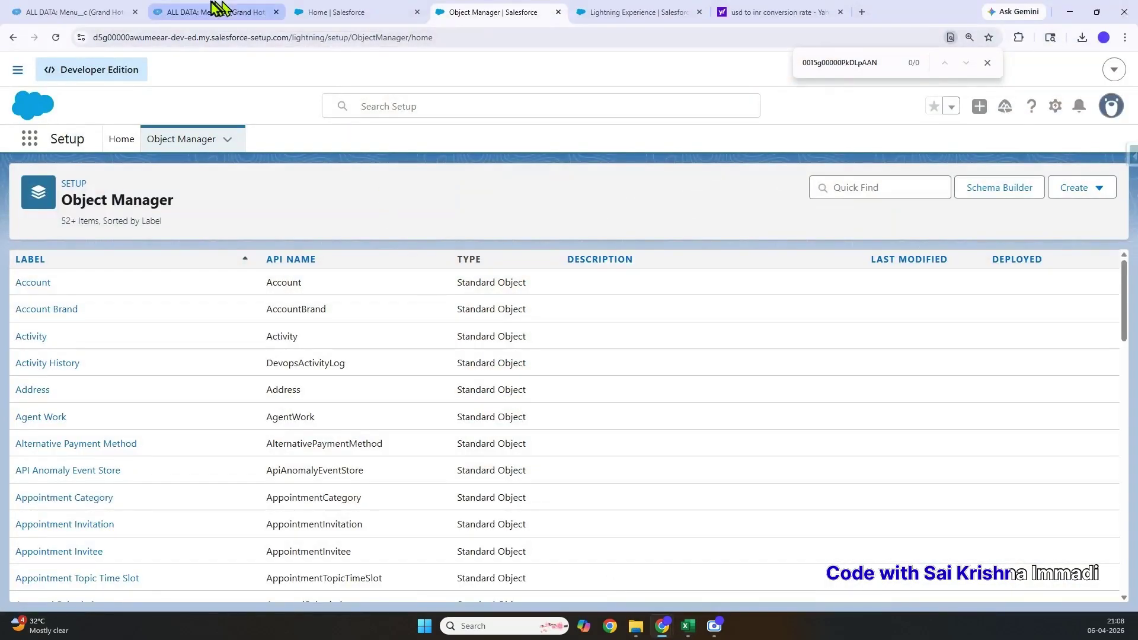
{"action": "left_click", "coordinate": [1133, 169]}
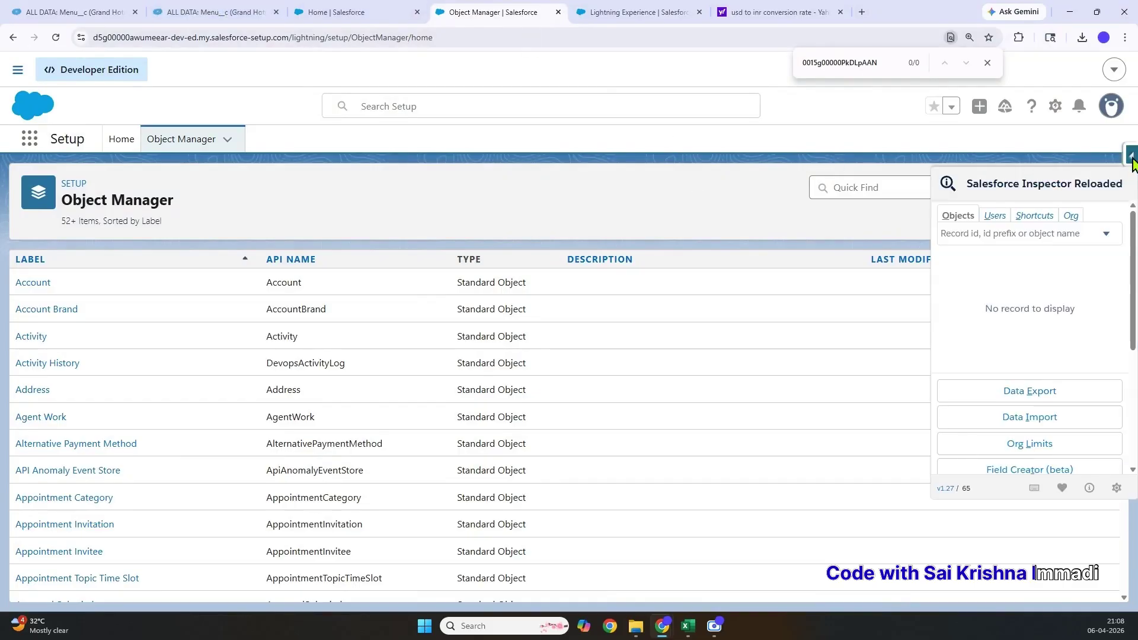
{"action": "left_click", "coordinate": [1007, 423]}
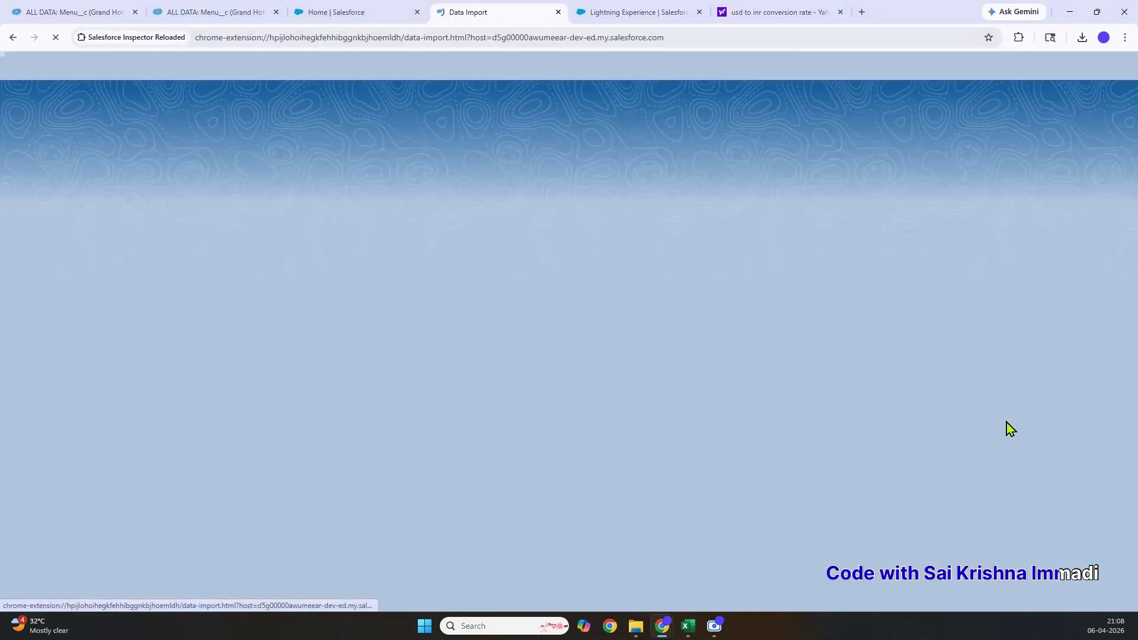
{"action": "left_click", "coordinate": [172, 167]}
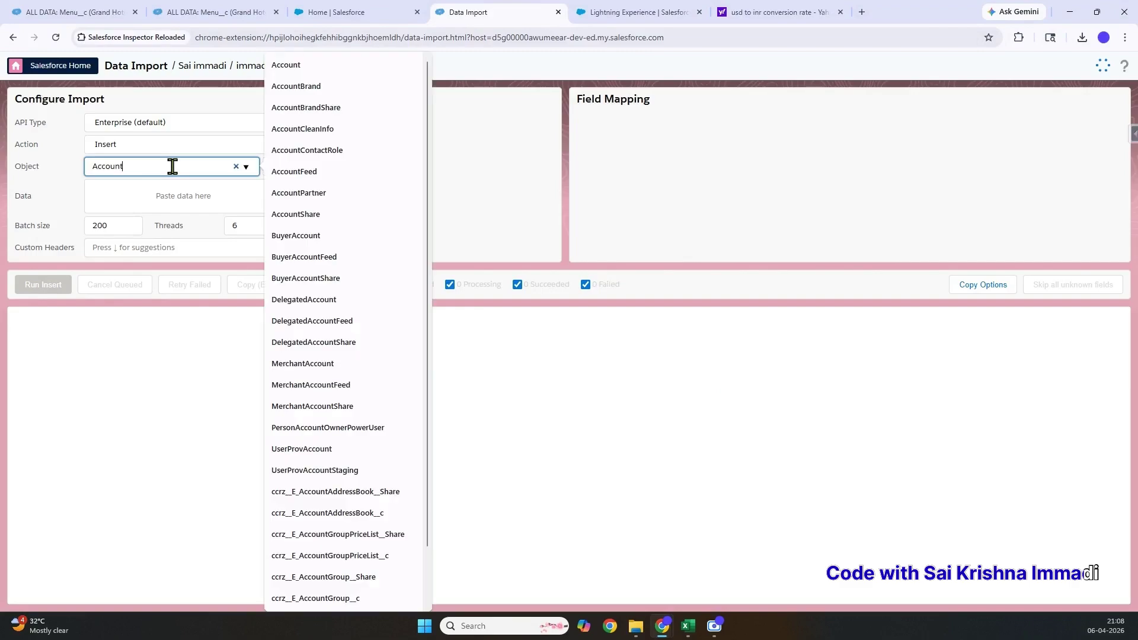
{"action": "left_click", "coordinate": [166, 201]}
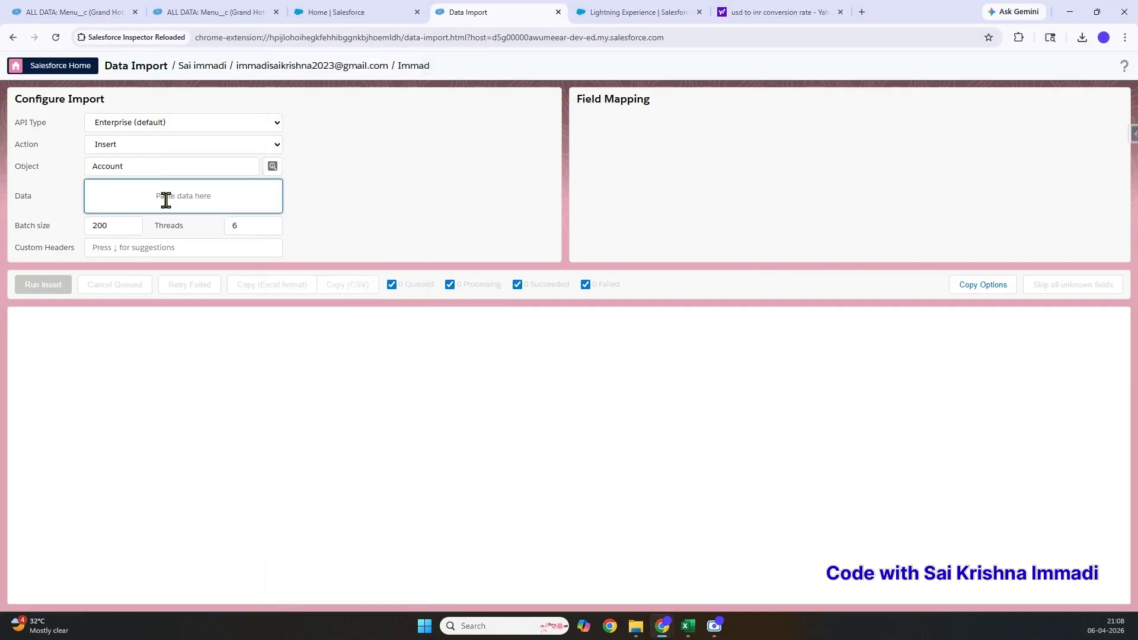
{"action": "left_click", "coordinate": [143, 147]}
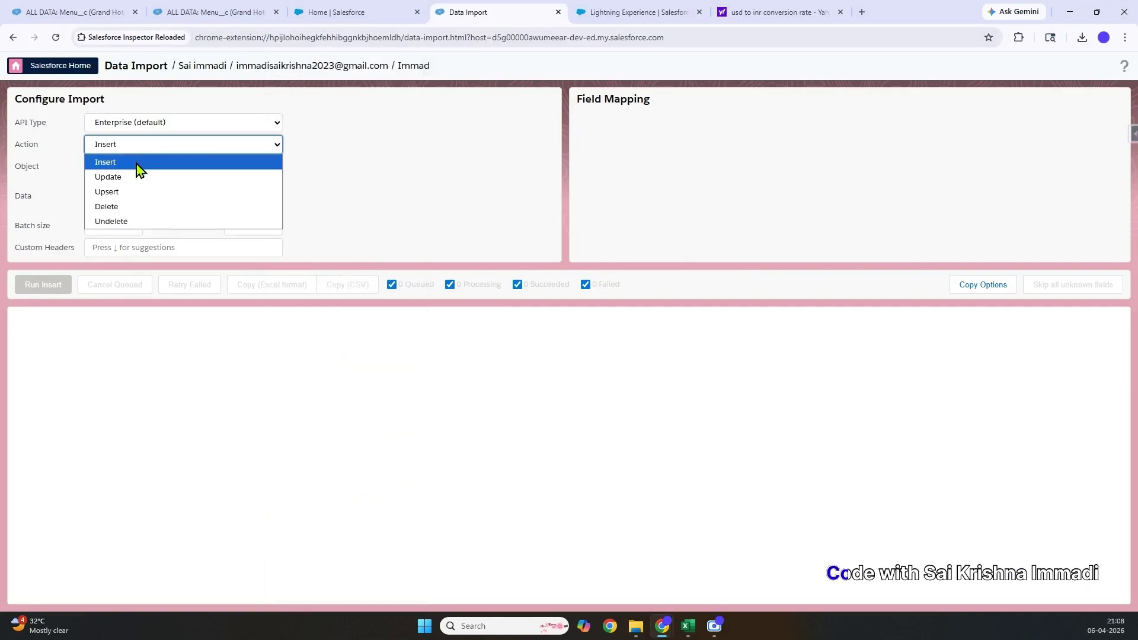
{"action": "left_click", "coordinate": [137, 164]}
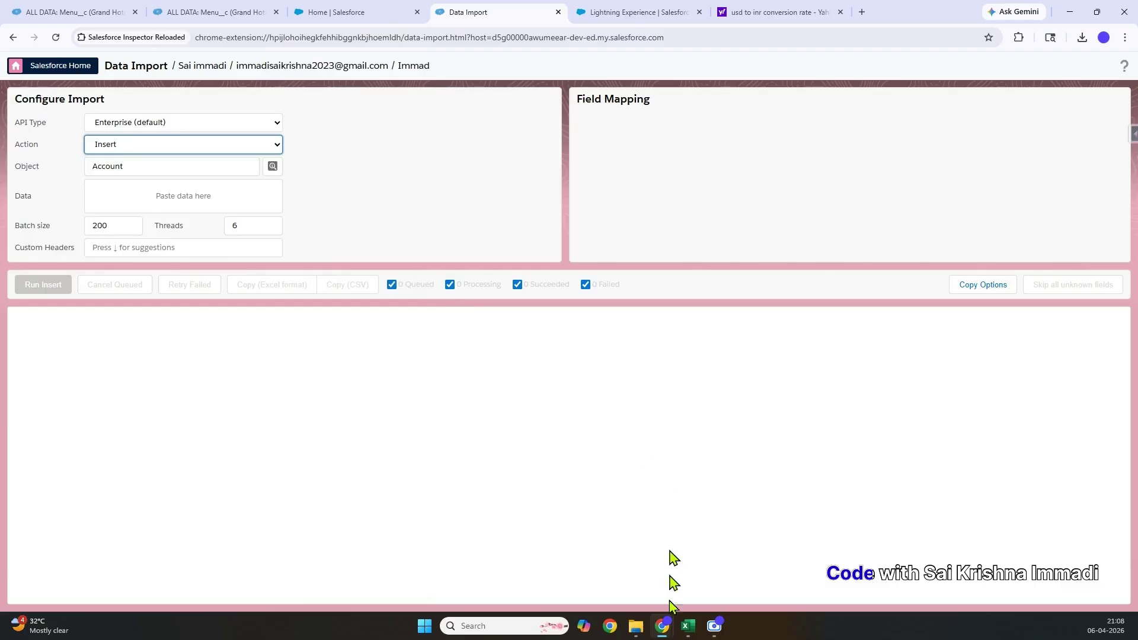
- Copy the Account sheet's full table, from the Name header to the last BillingPostalCode, in Excel and paste it as the import data
{"action": "mouse_move", "coordinate": [687, 630]}
{"action": "left_click", "coordinate": [755, 584]}
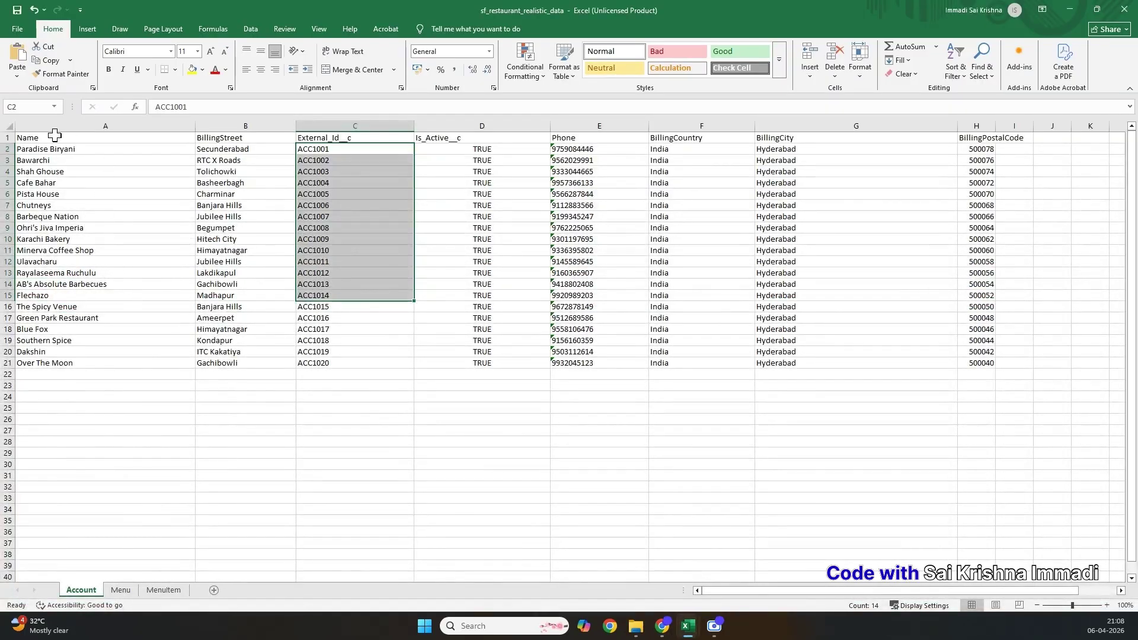
{"action": "left_click_drag", "start_coordinate": [54, 135], "coordinate": [984, 363]}
{"action": "key", "text": "ctrl+c"}
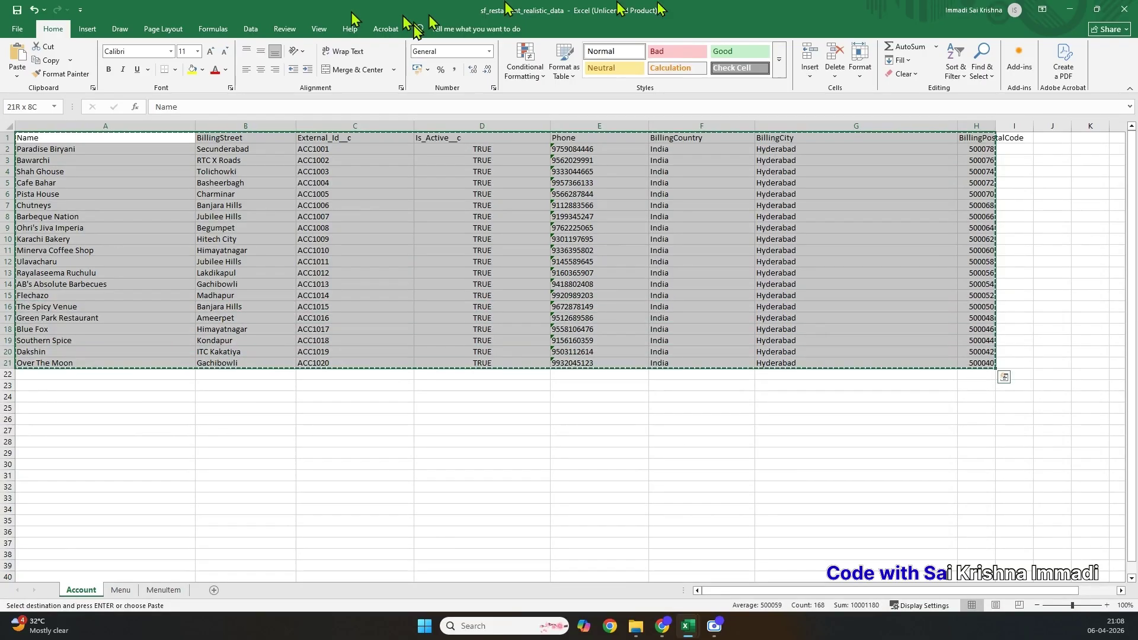
{"action": "left_click", "coordinate": [1070, 9]}
{"action": "left_click", "coordinate": [161, 233]}
{"action": "key", "text": "ctrl+v"}
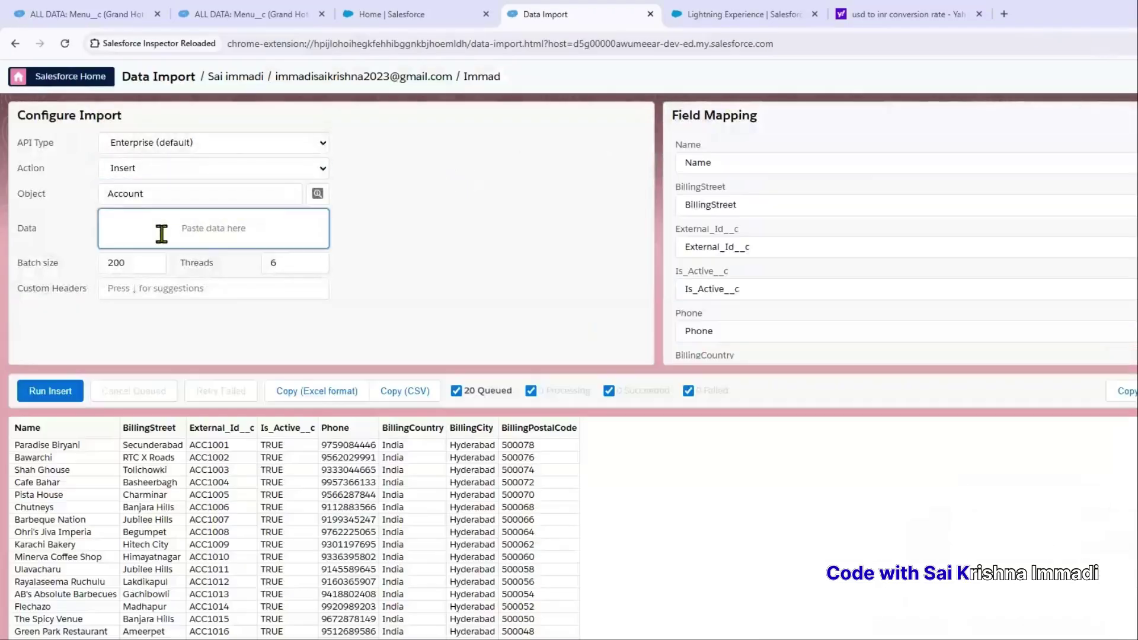
- Review the field mapping of the Account import from Name through BillingPostalCode
{"action": "scroll", "coordinate": [691, 276], "scroll_direction": "down", "scroll_amount": 2}
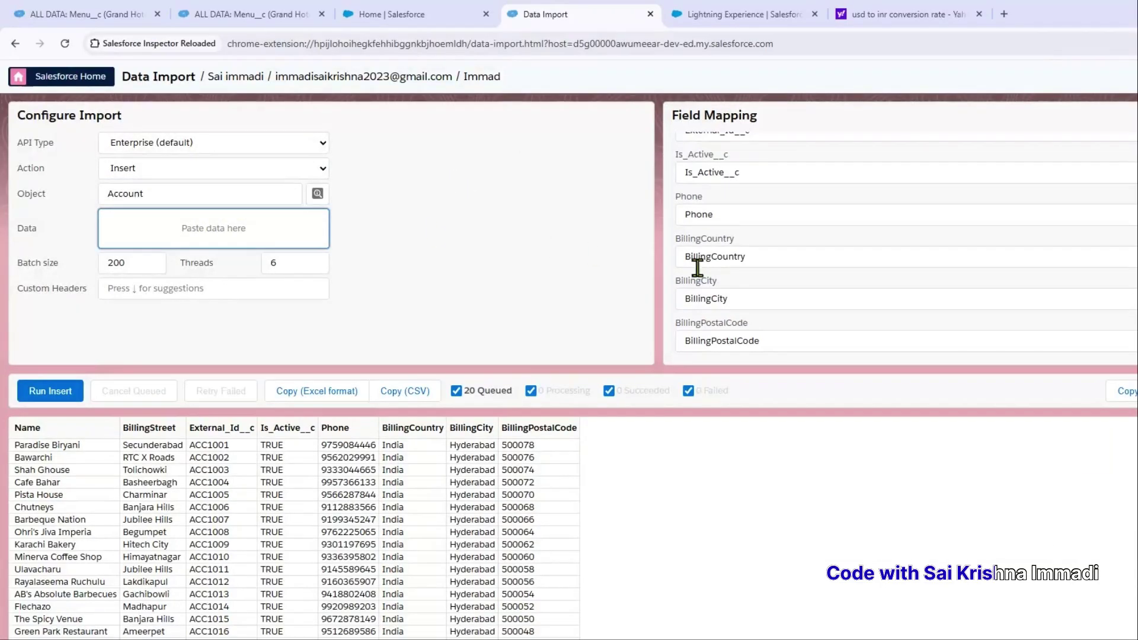
{"action": "scroll", "coordinate": [771, 162], "scroll_direction": "up", "scroll_amount": 2}
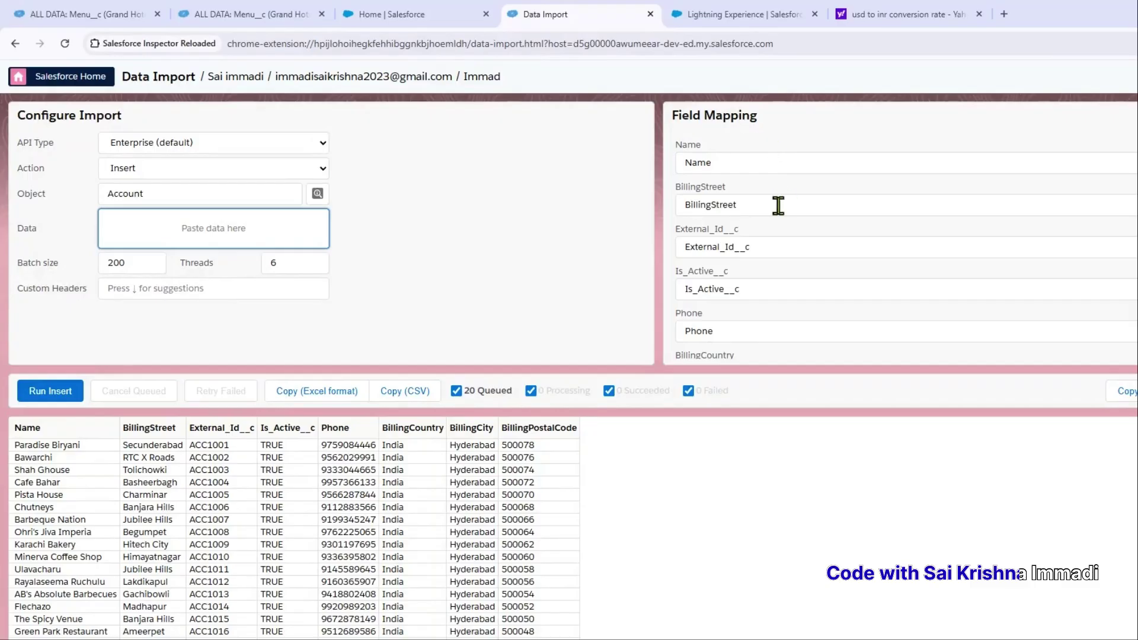
{"action": "scroll", "coordinate": [778, 206], "scroll_direction": "down", "scroll_amount": 2}
{"action": "scroll", "coordinate": [777, 206], "scroll_direction": "up", "scroll_amount": 2}
{"action": "scroll", "coordinate": [901, 267], "scroll_direction": "down", "scroll_amount": 2}
{"action": "scroll", "coordinate": [794, 221], "scroll_direction": "up", "scroll_amount": 2}
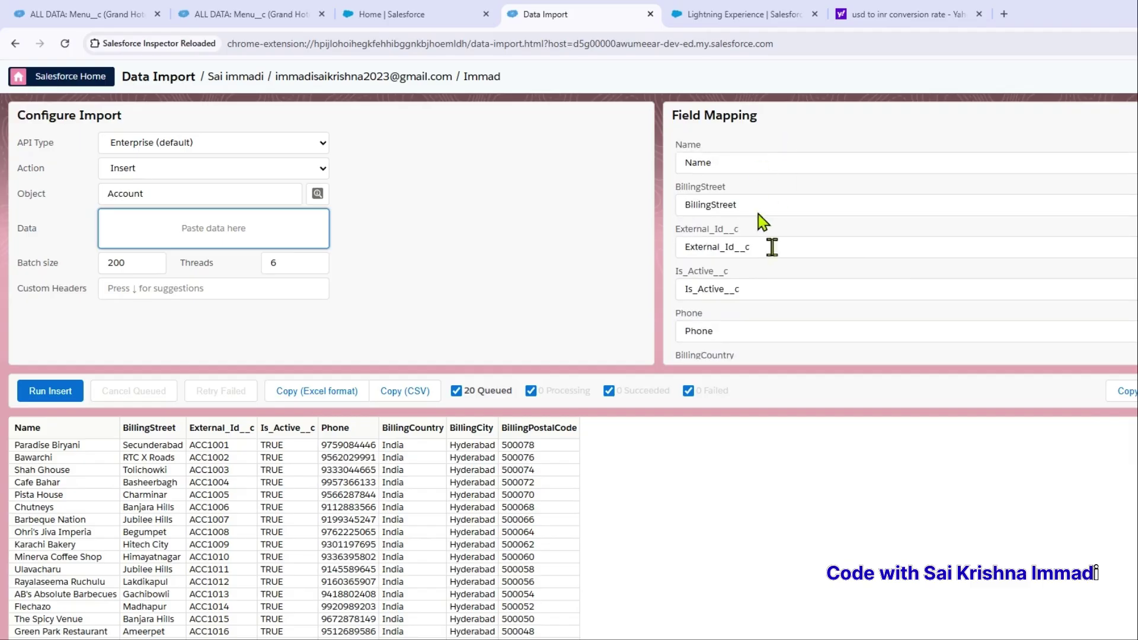
- Run the Account insert and approve creating the records in Salesforce
{"action": "left_click", "coordinate": [37, 394]}
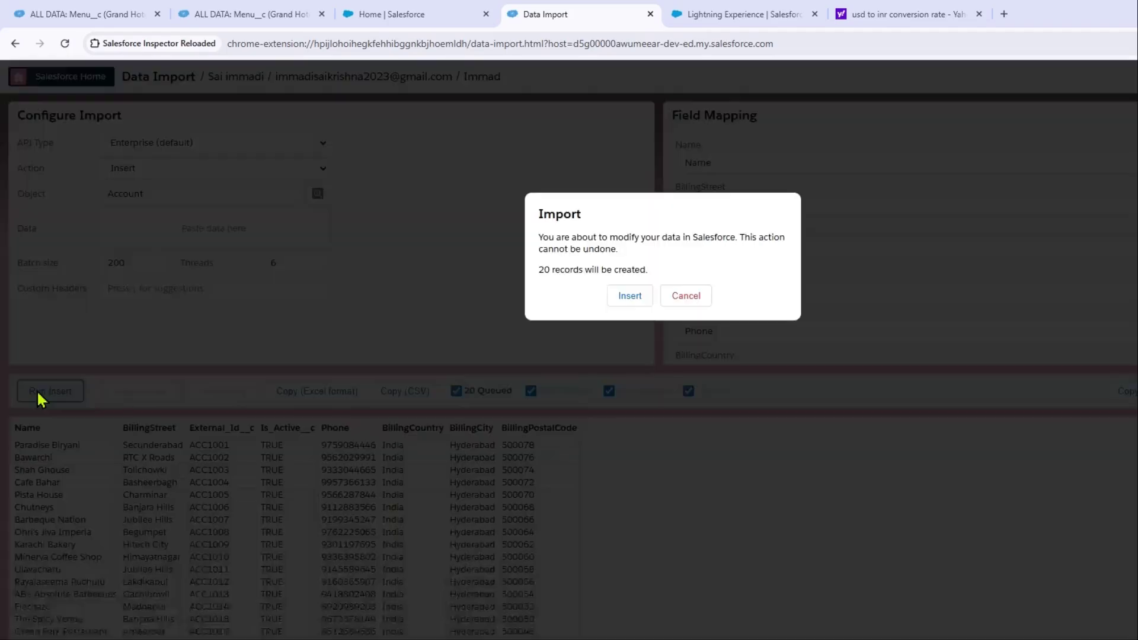
{"action": "left_click", "coordinate": [629, 296]}
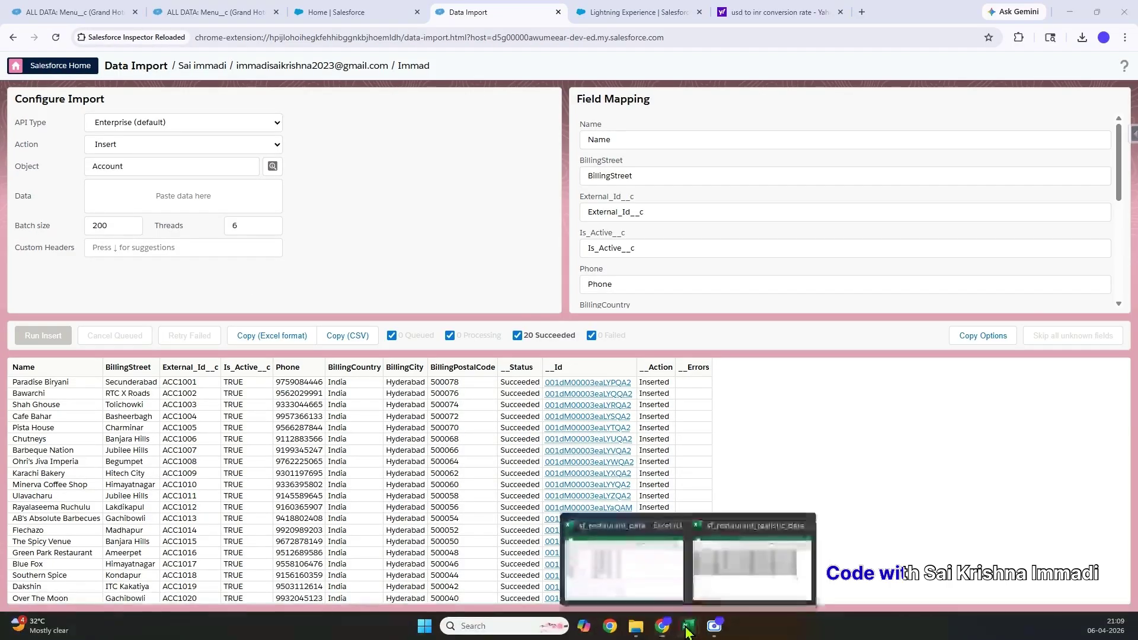
- Copy the Menu sheet's full table, from Name to External_Id__c, in Excel's sf_restaurant_realistic_data workbook and return to Data Import in Chrome
{"action": "left_click", "coordinate": [688, 626]}
{"action": "left_click", "coordinate": [130, 592]}
{"action": "left_click", "coordinate": [45, 136]}
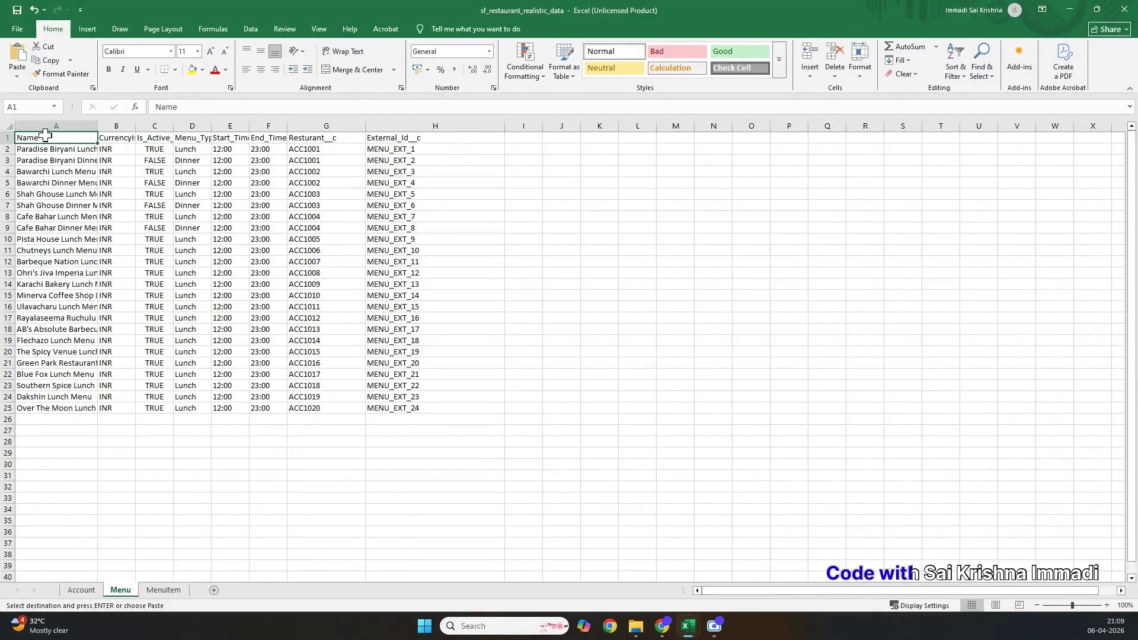
{"action": "key", "text": "ctrl+shift+Right"}
{"action": "key", "text": "ctrl+shift+Down"}
{"action": "key", "text": "ctrl+c"}
{"action": "key", "text": "alt+Tab"}
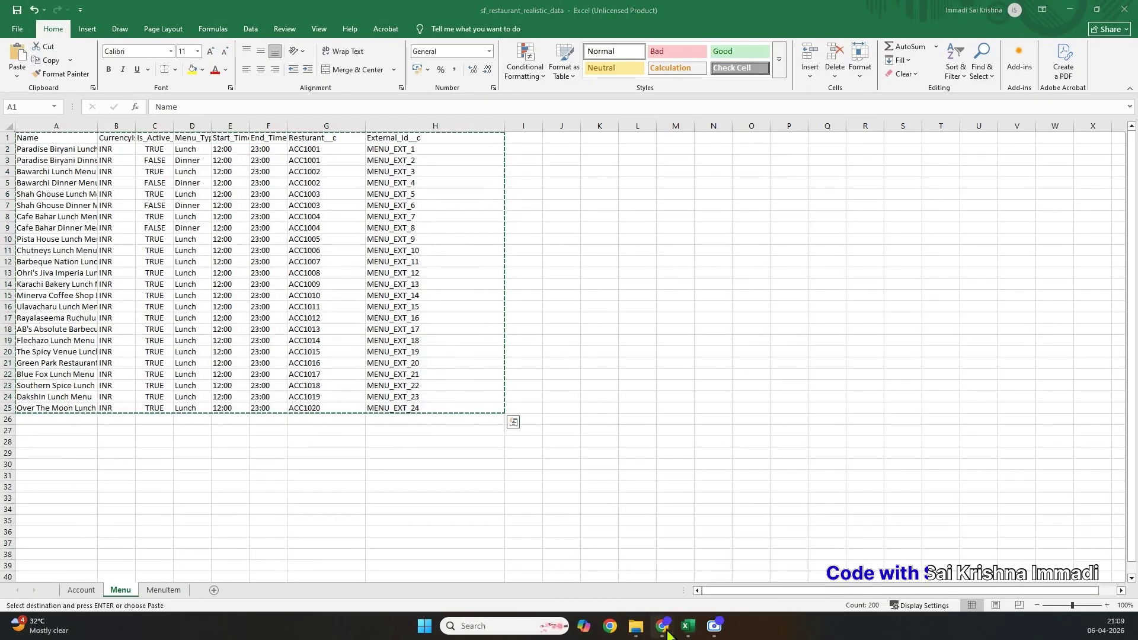
- Change the import object to Menu__c and paste the copied menu table as the import data
{"action": "left_click", "coordinate": [183, 172]}
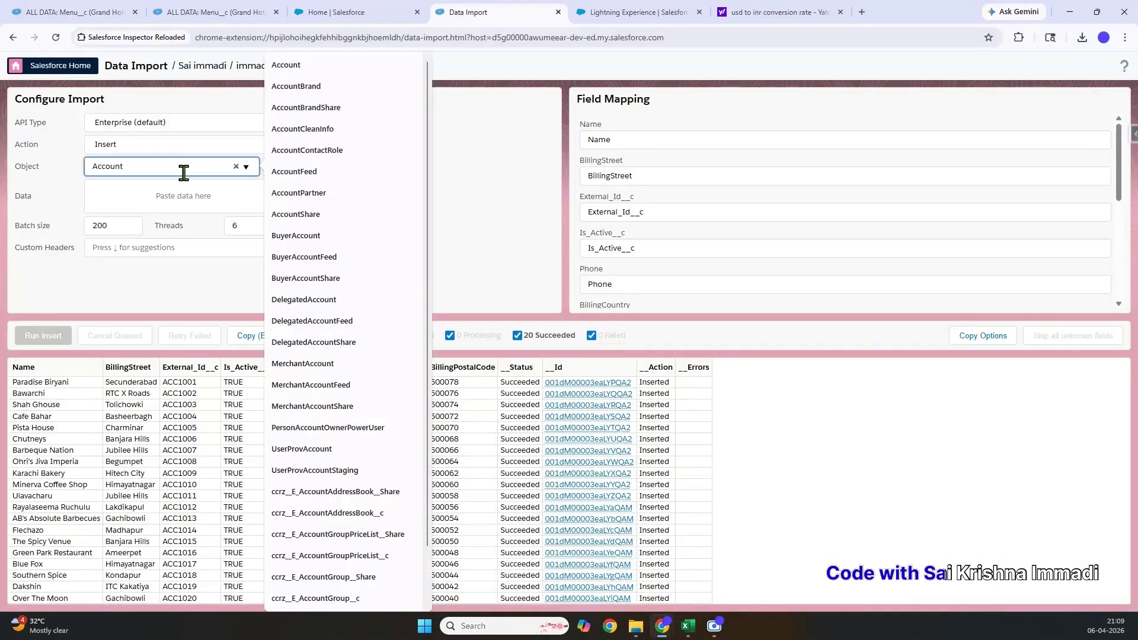
{"action": "left_click_drag", "start_coordinate": [184, 173], "coordinate": [100, 167]}
{"action": "key", "text": "BackSpace"}
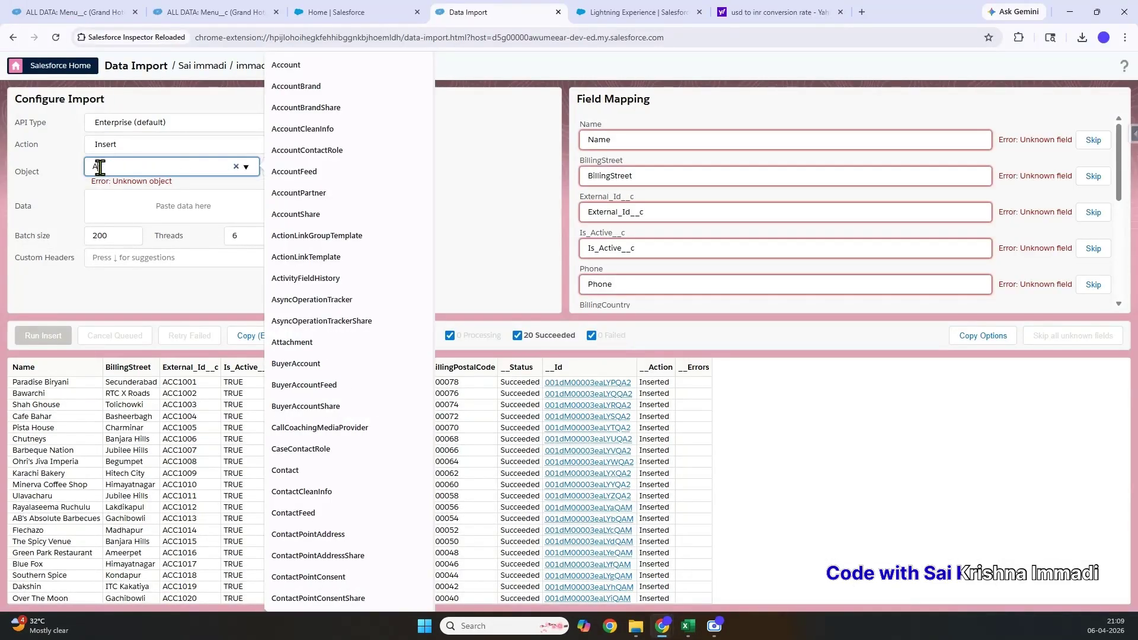
{"action": "key", "text": "BackSpace"}
{"action": "type", "text": "Menu_"}
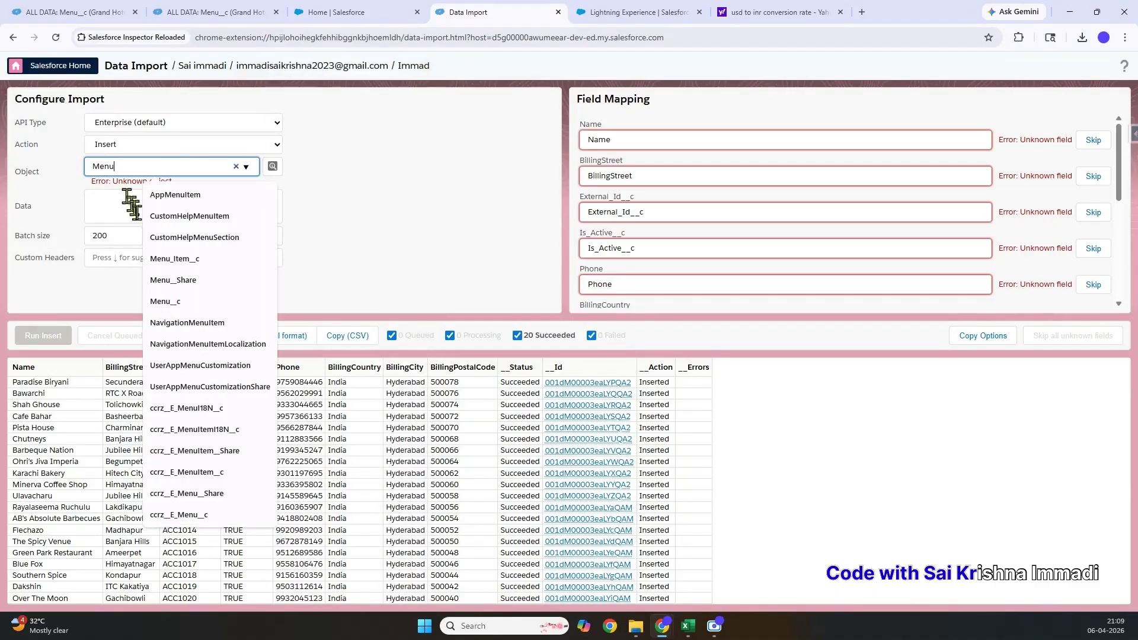
{"action": "left_click", "coordinate": [168, 303]}
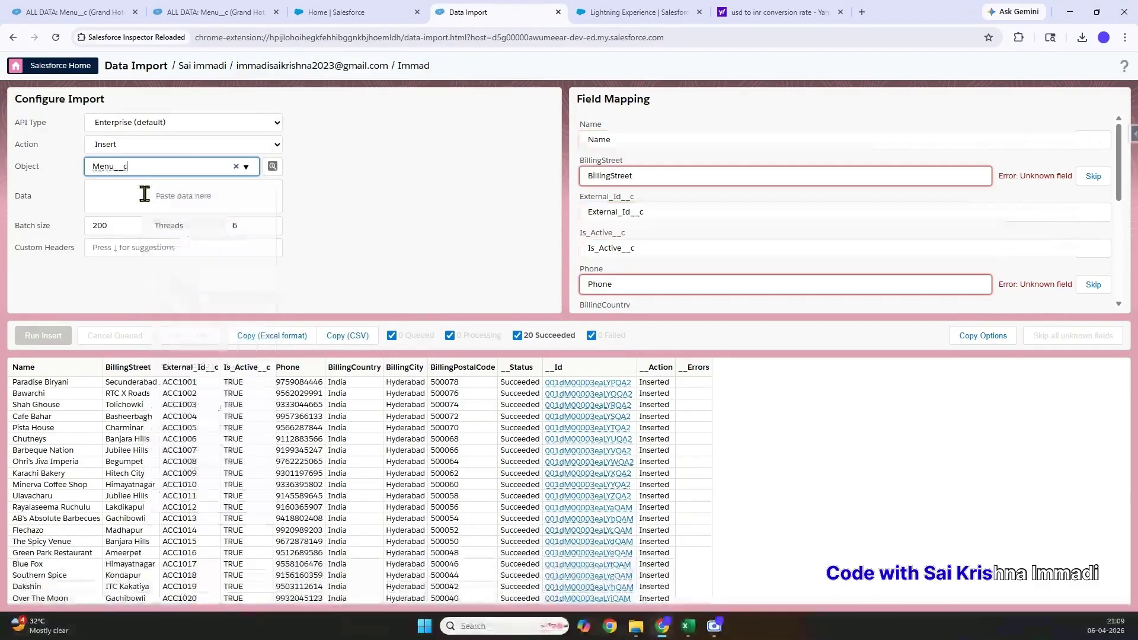
{"action": "left_click", "coordinate": [144, 194]}
{"action": "key", "text": "ctrl+v"}
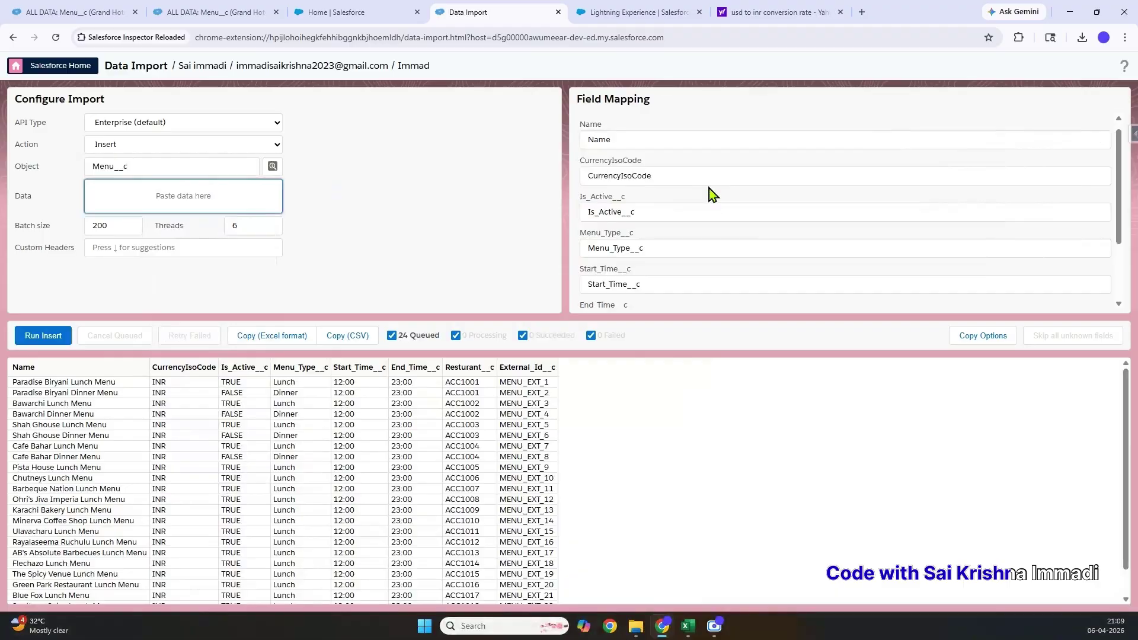
- Check the Menu__c field mapping, try to insert the menu records, and review the import results
{"action": "scroll", "coordinate": [711, 194], "scroll_direction": "down", "scroll_amount": 2}
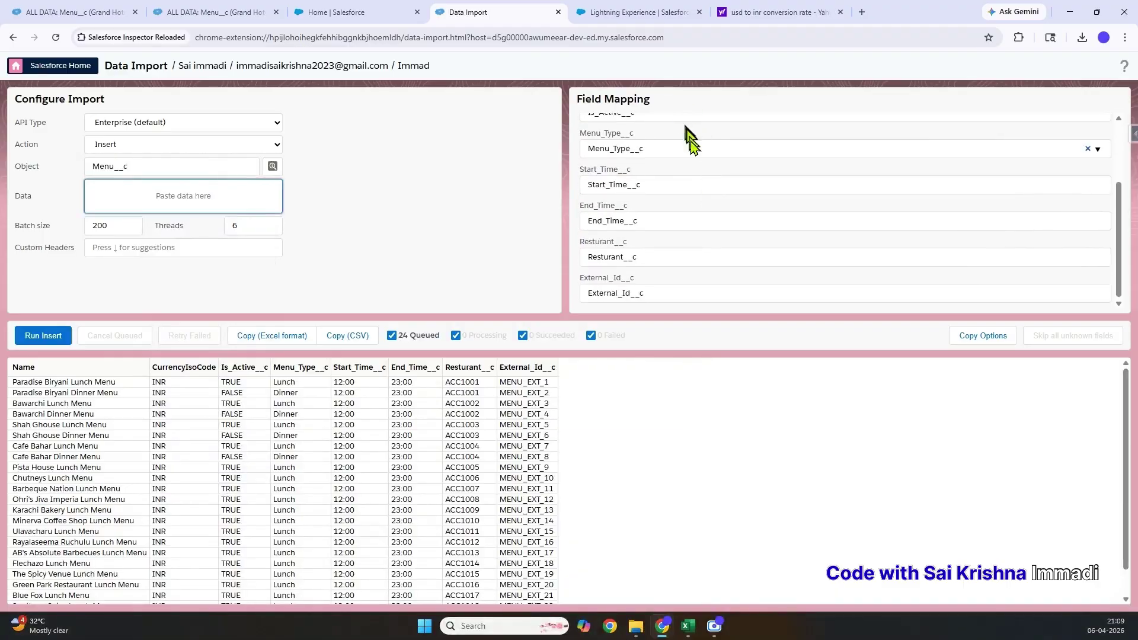
{"action": "left_click", "coordinate": [646, 259]}
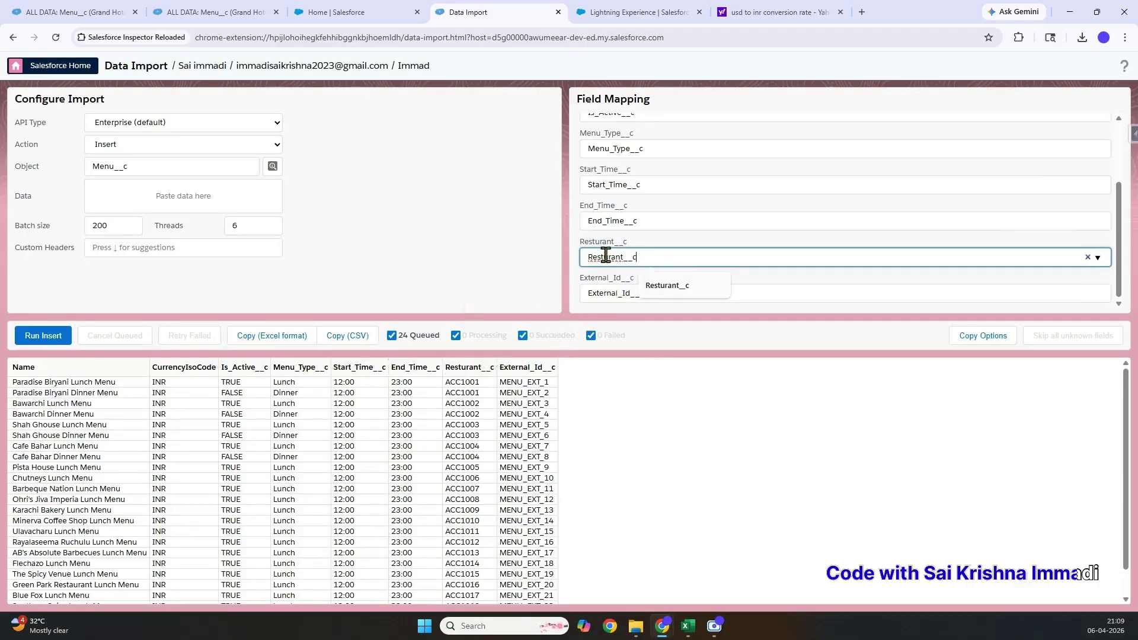
{"action": "left_click", "coordinate": [39, 336]}
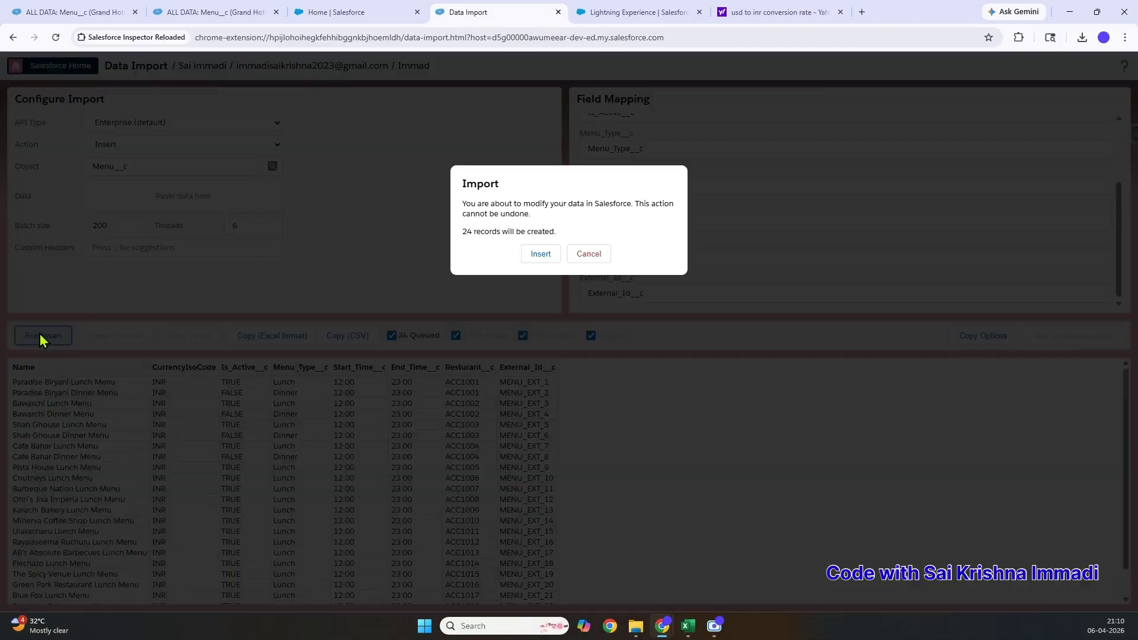
{"action": "left_click", "coordinate": [551, 256]}
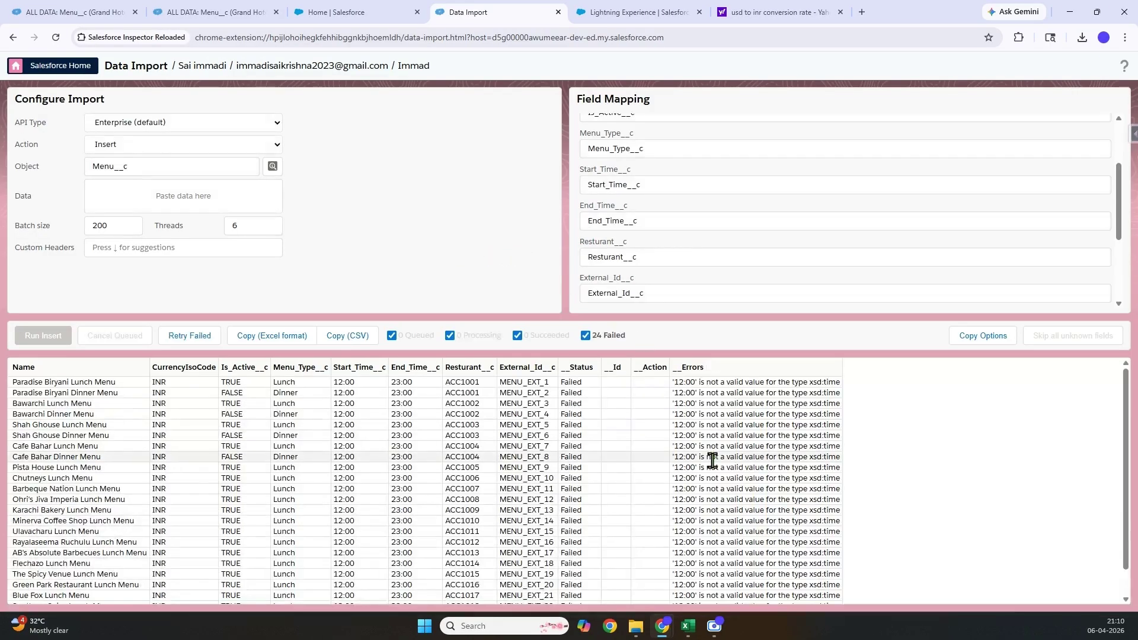
{"action": "scroll", "coordinate": [712, 460], "scroll_direction": "down", "scroll_amount": 1}
{"action": "scroll", "coordinate": [711, 460], "scroll_direction": "up", "scroll_amount": 1}
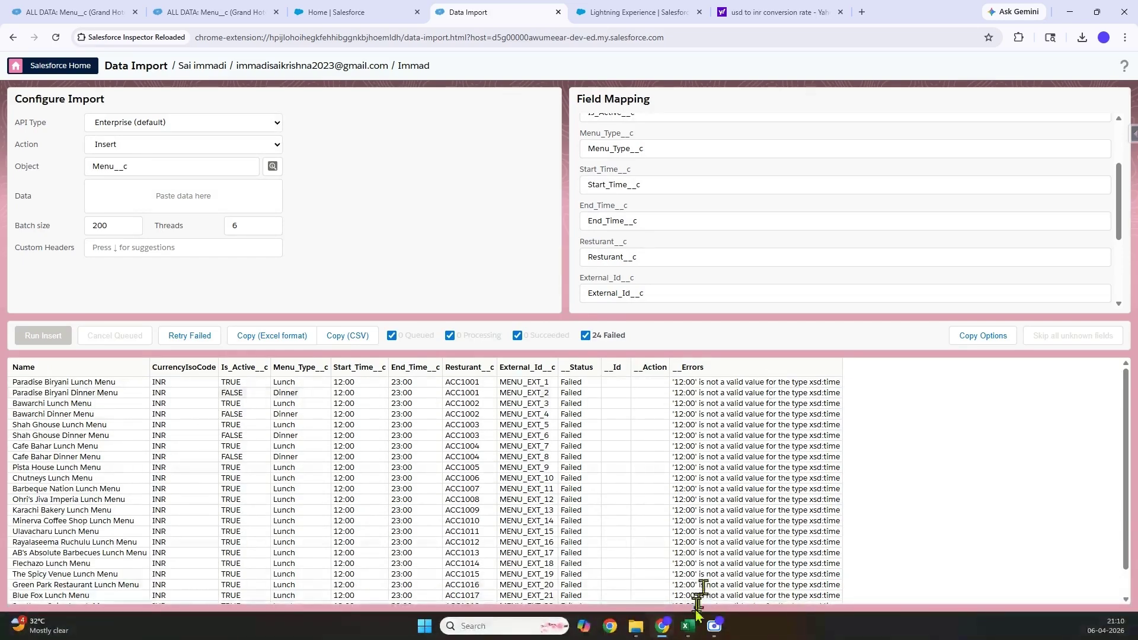
- Copy the first record's start and end times from the Menu sheet of the sf_restaurant_data workbook in Excel
{"action": "mouse_move", "coordinate": [686, 636]}
{"action": "left_click", "coordinate": [629, 569]}
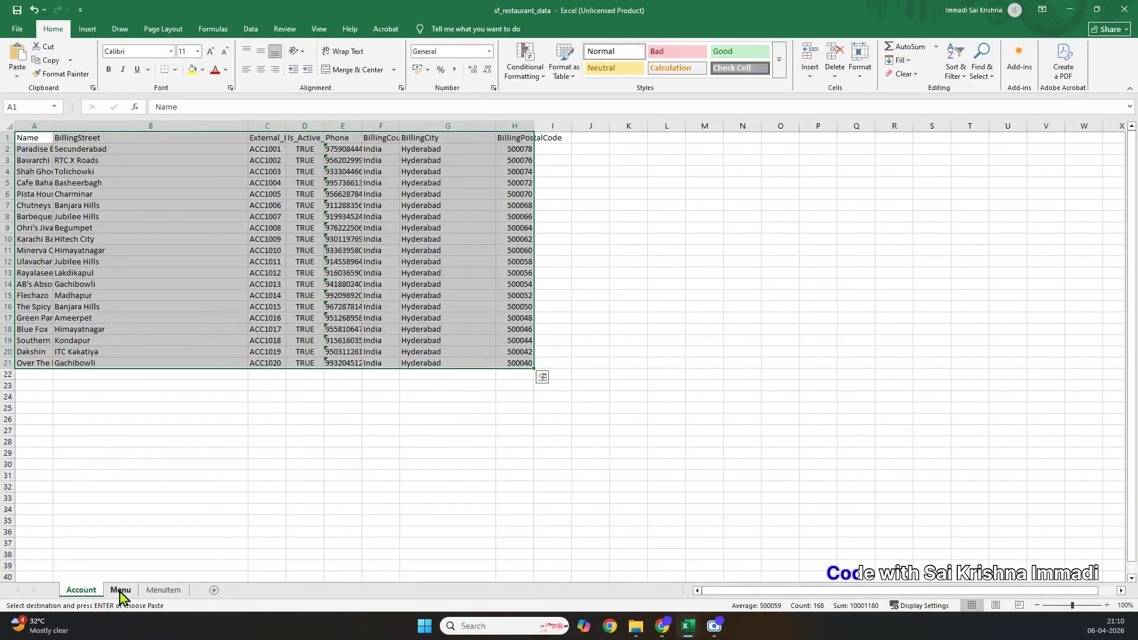
{"action": "left_click", "coordinate": [120, 591]}
{"action": "left_click", "coordinate": [336, 466]}
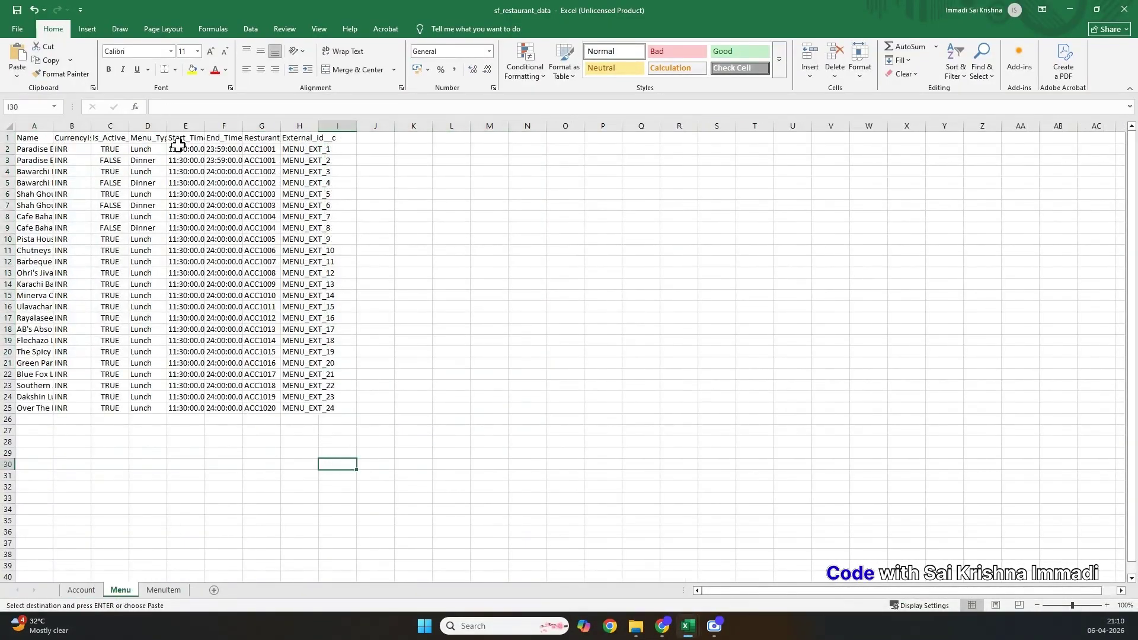
{"action": "left_click_drag", "start_coordinate": [173, 148], "coordinate": [216, 147]}
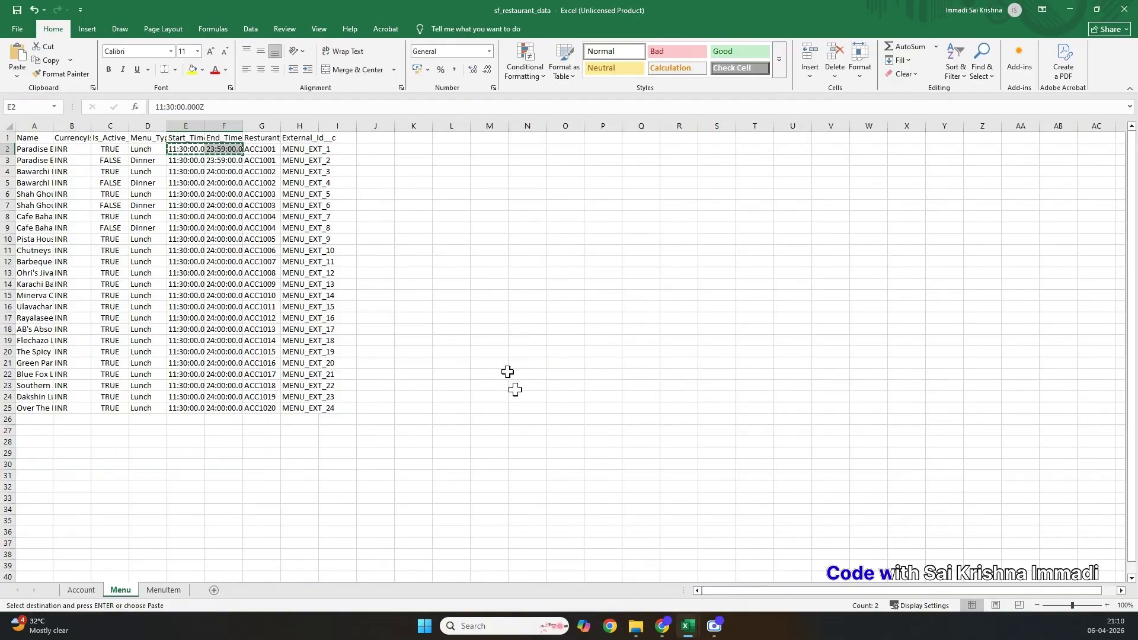
- In sf_restaurant_realistic_data, widen the time columns, fill every menu's Start_Time__c with 11:30:00.000Z and End_Time__c with 23:59:00.000Z, and clear the excess cells below
{"action": "mouse_move", "coordinate": [686, 631]}
{"action": "left_click", "coordinate": [735, 593]}
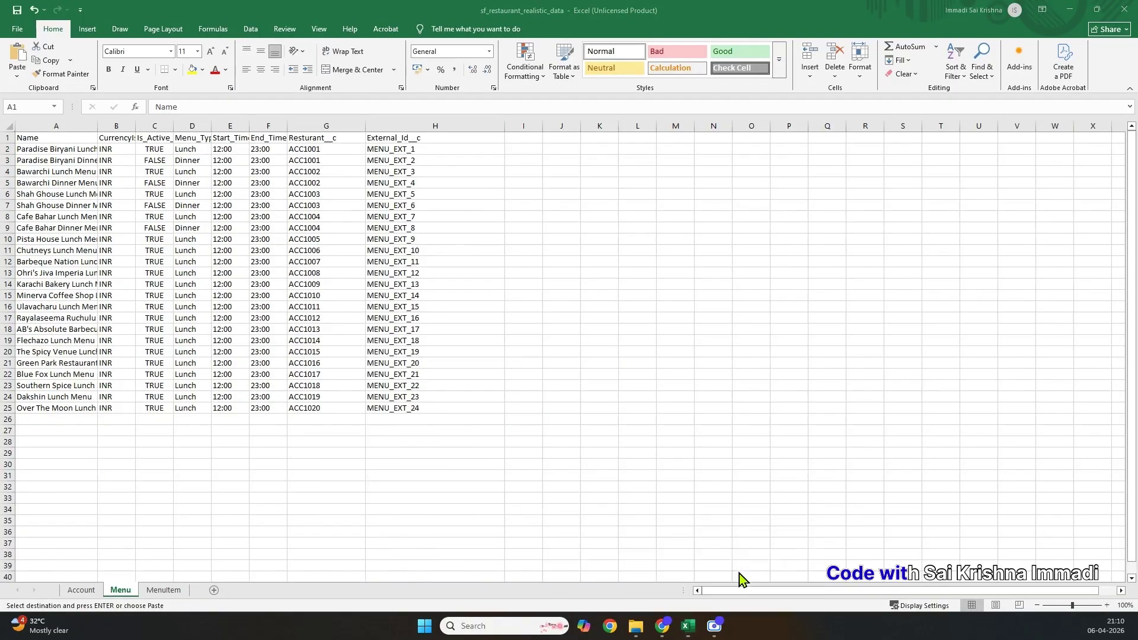
{"action": "key", "text": "ctrl+a"}
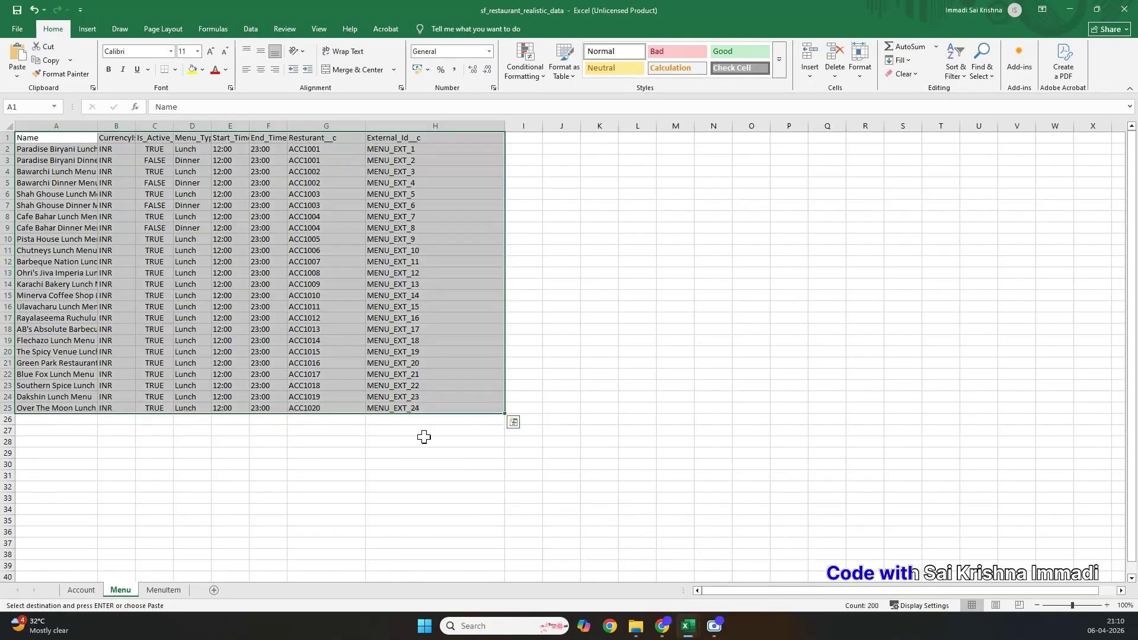
{"action": "left_click", "coordinate": [228, 148]}
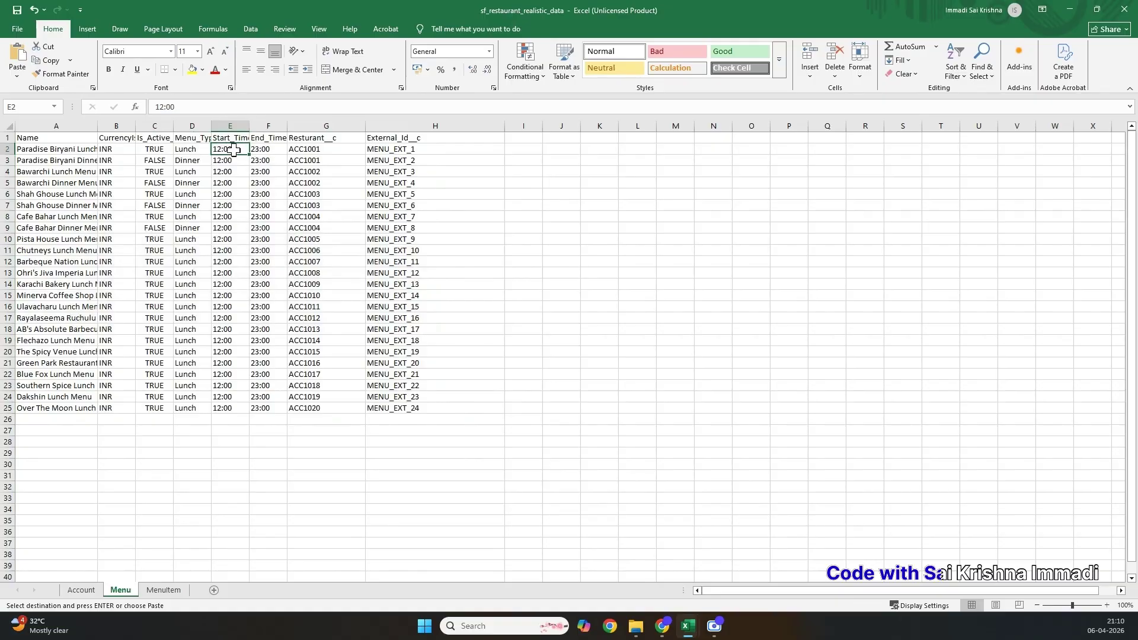
{"action": "left_click_drag", "start_coordinate": [247, 125], "coordinate": [343, 124]}
{"action": "left_click_drag", "start_coordinate": [381, 125], "coordinate": [460, 435]}
{"action": "type", "text": "11:30:00.000Z\t23:59:00.000Z"}
{"action": "left_click_drag", "start_coordinate": [273, 419], "coordinate": [457, 433]}
{"action": "key", "text": "Delete"}
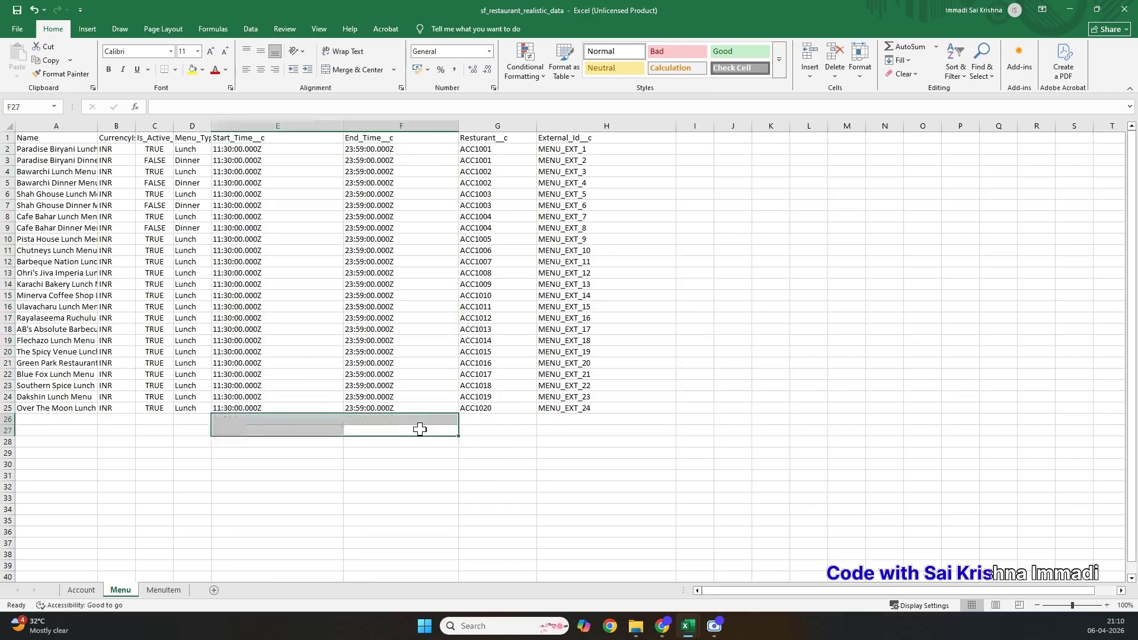
- Copy the full Menu table with the corrected times and paste it as the Menu__c import data in Chrome
{"action": "left_click_drag", "start_coordinate": [36, 138], "coordinate": [593, 405]}
{"action": "key", "text": "ctrl+c"}
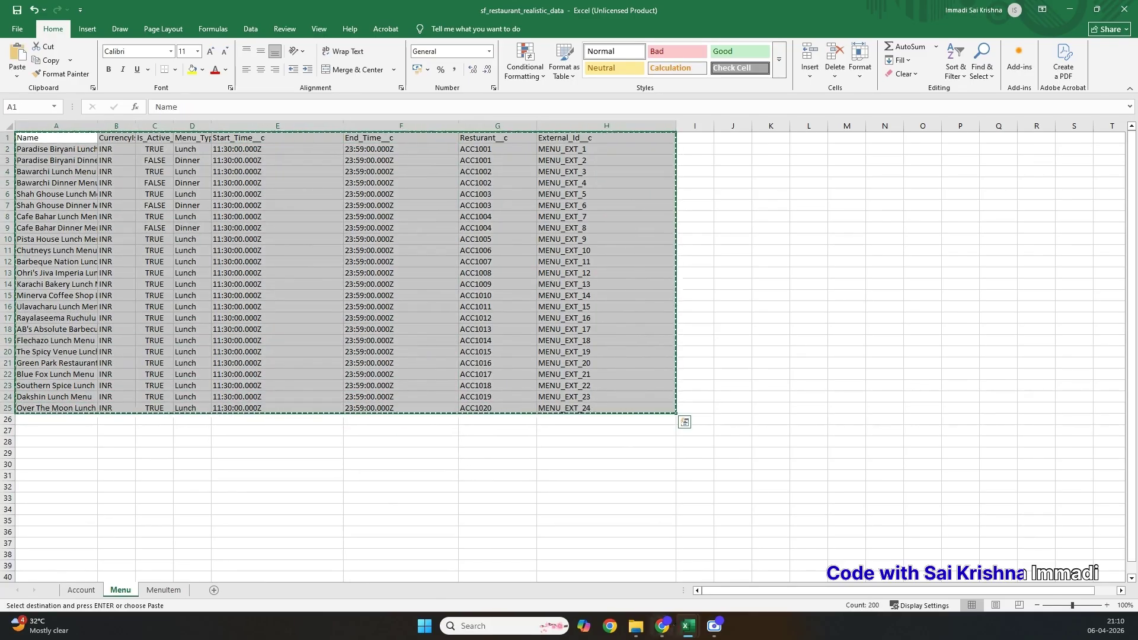
{"action": "mouse_move", "coordinate": [662, 623]}
{"action": "left_click", "coordinate": [651, 587]}
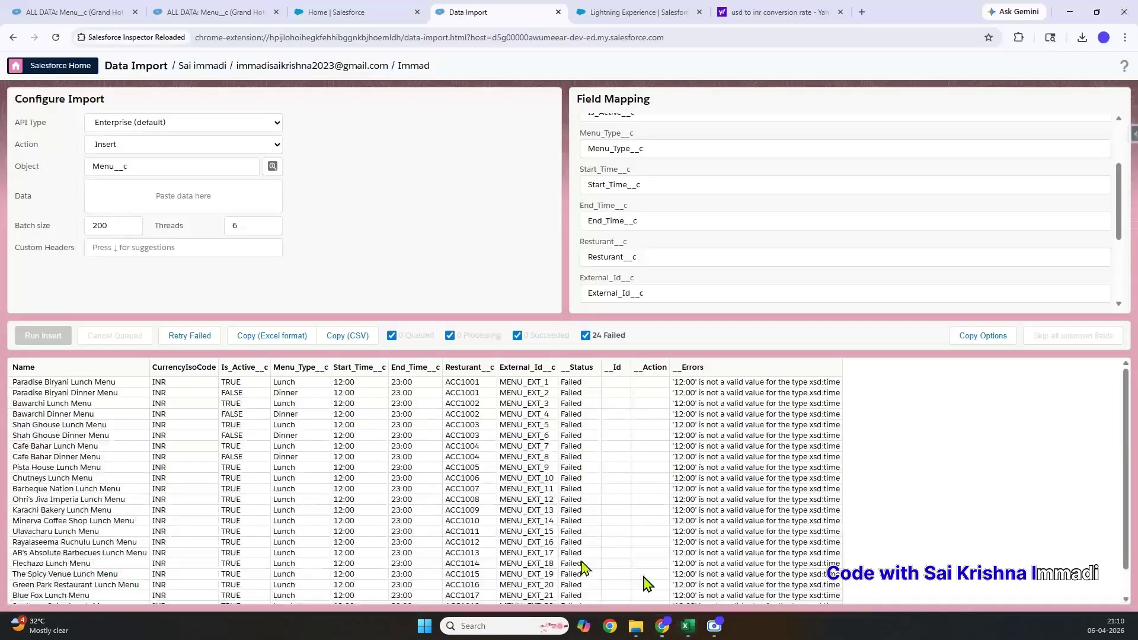
{"action": "left_click", "coordinate": [174, 194]}
{"action": "key", "text": "ctrl+v"}
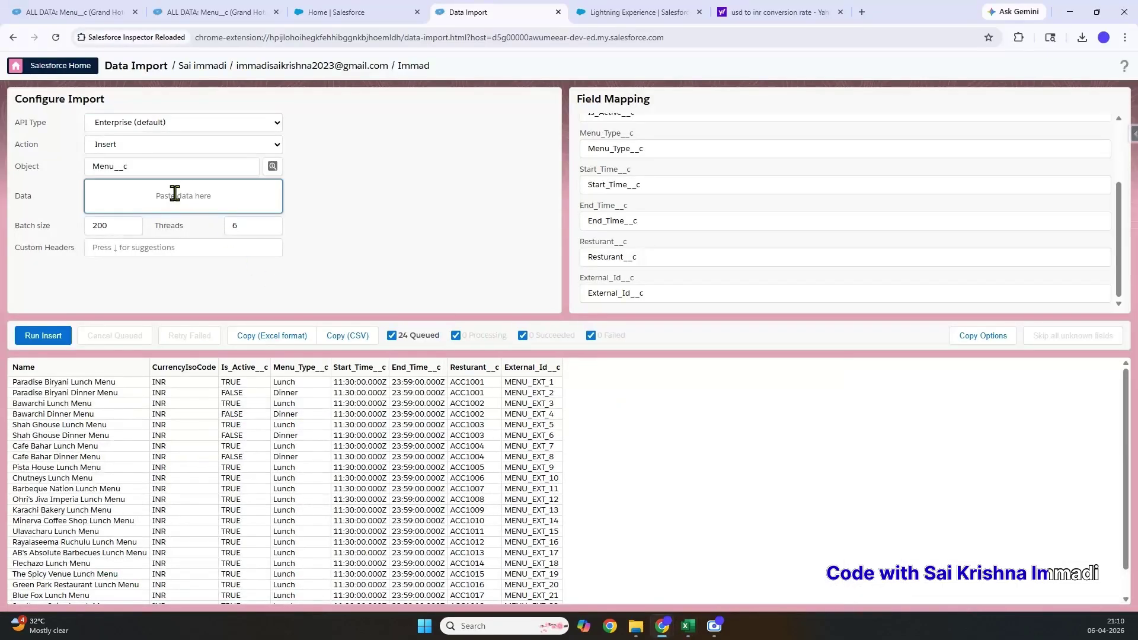
- Try to insert the menu records with the Resturant__c column mapped to Resturant__c, and review the import results
{"action": "left_click", "coordinate": [46, 336]}
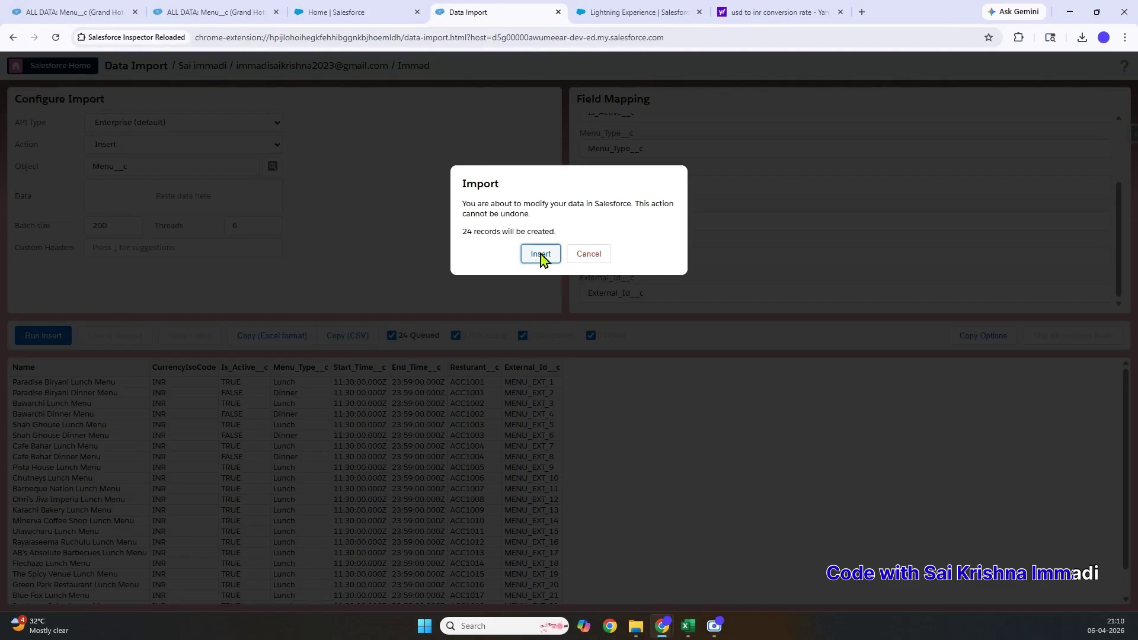
{"action": "left_click", "coordinate": [541, 256]}
{"action": "scroll", "coordinate": [709, 458], "scroll_direction": "down", "scroll_amount": 1}
{"action": "scroll", "coordinate": [709, 457], "scroll_direction": "up", "scroll_amount": 1}
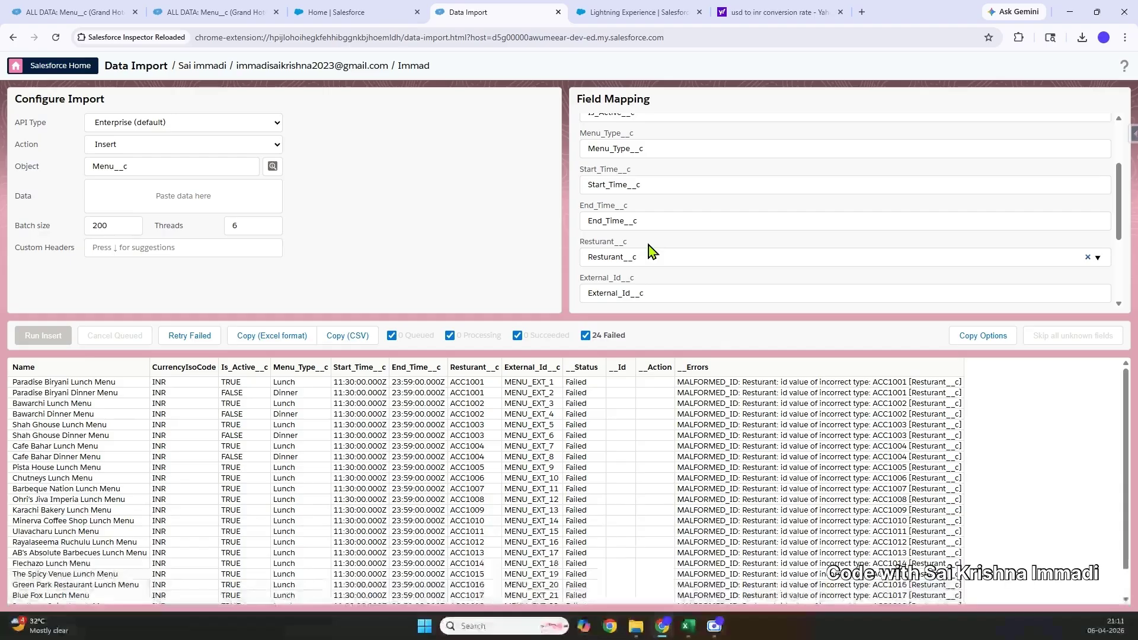
- Map the Resturant__c column to Resturant__r:Account:External_Id__c
{"action": "left_click", "coordinate": [1087, 259]}
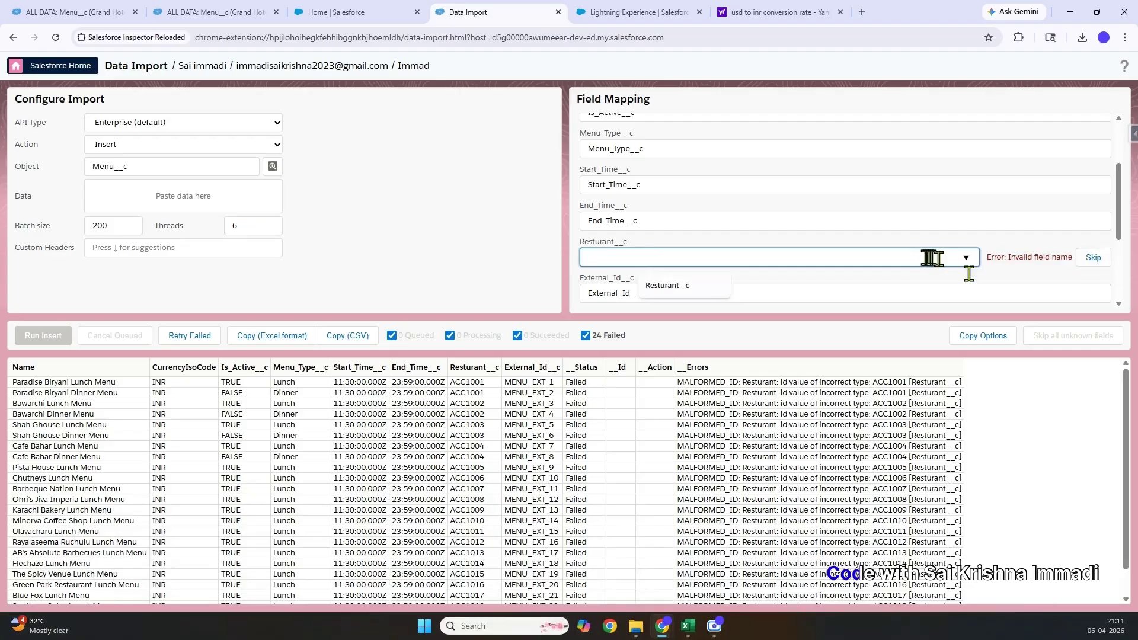
{"action": "left_click", "coordinate": [898, 257]}
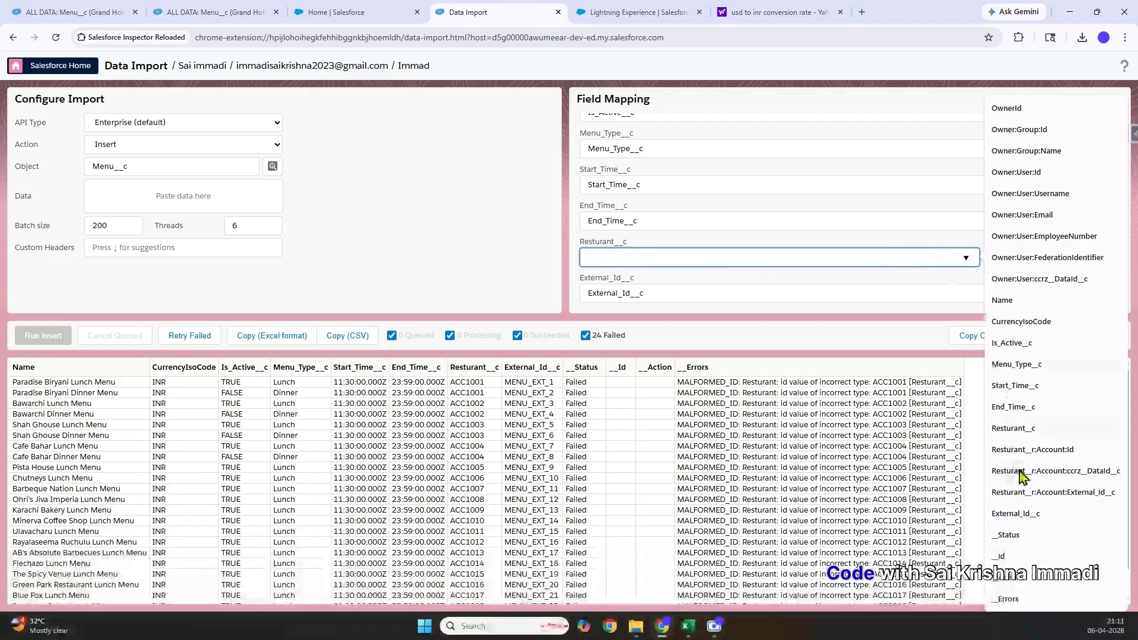
{"action": "left_click", "coordinate": [1076, 493]}
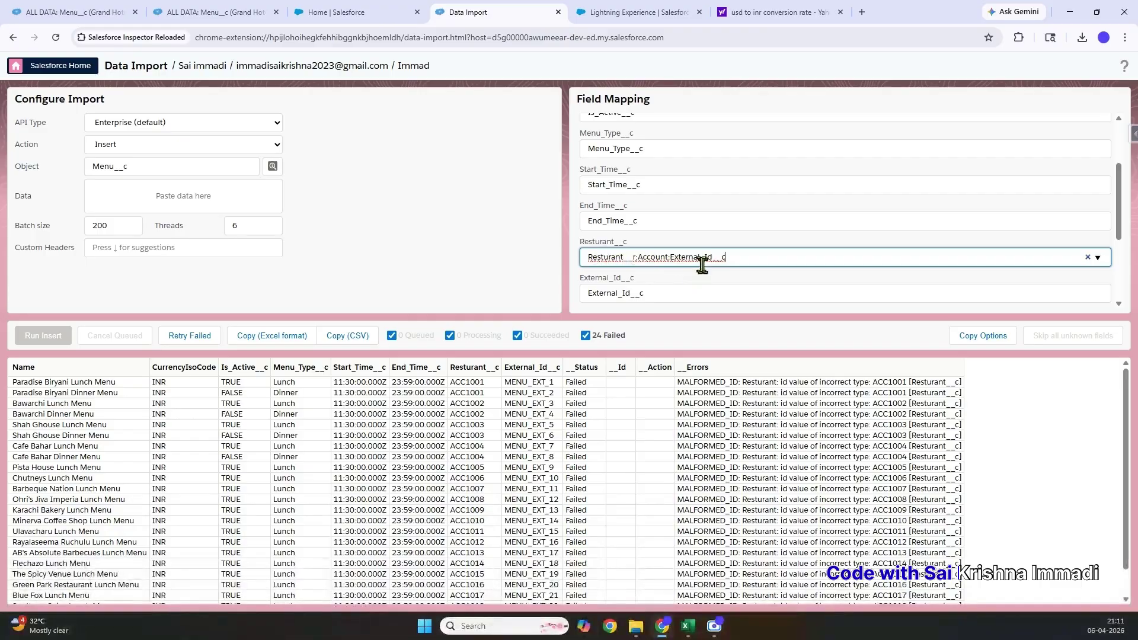
- Requeue the failed menu records and run the Menu__c insert with the external ID mapping
{"action": "left_click", "coordinate": [183, 339]}
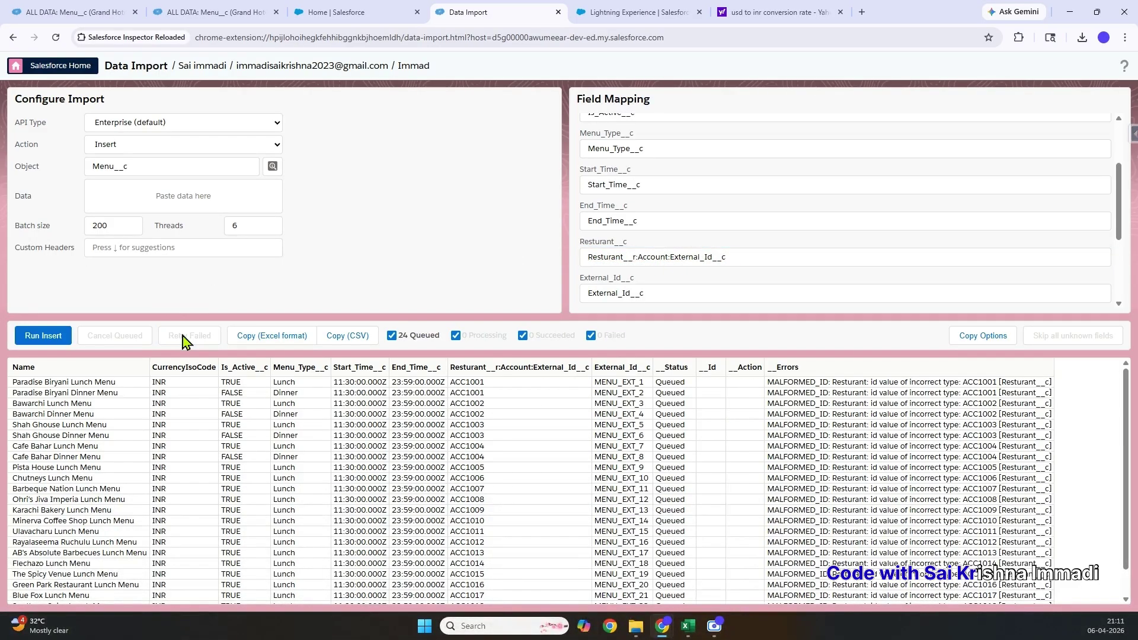
{"action": "scroll", "coordinate": [546, 470], "scroll_direction": "down", "scroll_amount": 1}
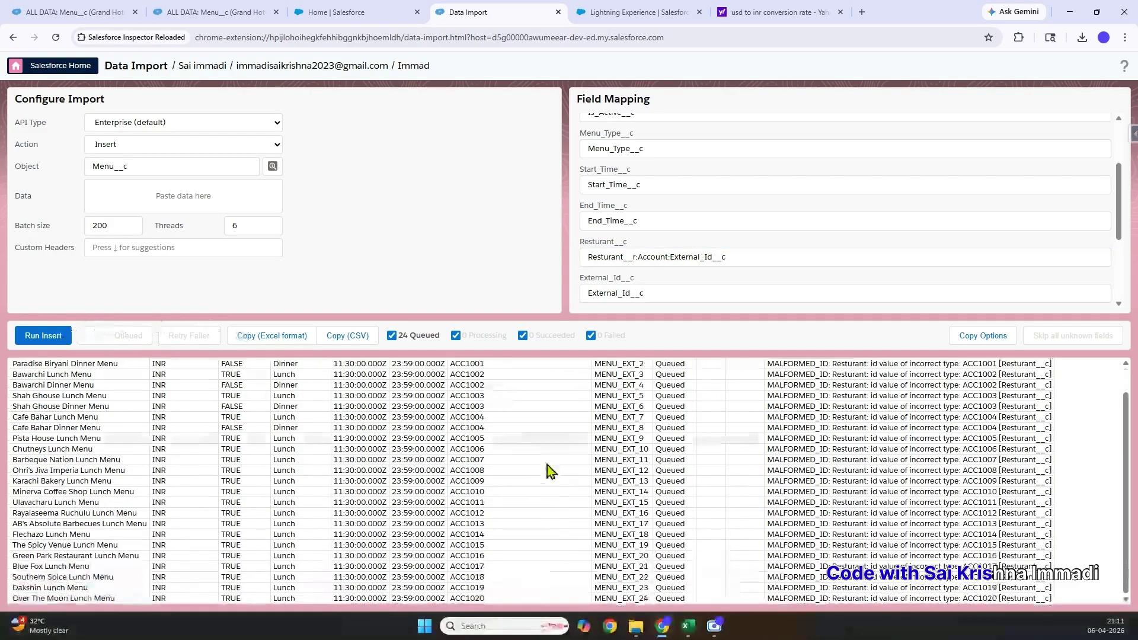
{"action": "scroll", "coordinate": [546, 470], "scroll_direction": "up", "scroll_amount": 1}
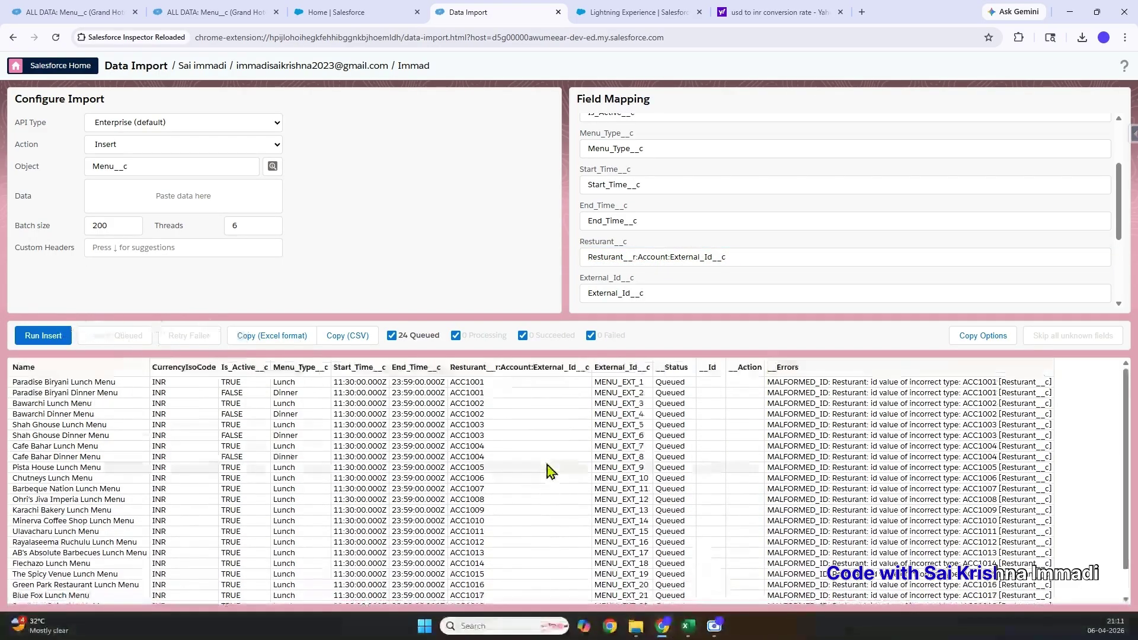
{"action": "left_click", "coordinate": [37, 340]}
{"action": "left_click", "coordinate": [536, 256]}
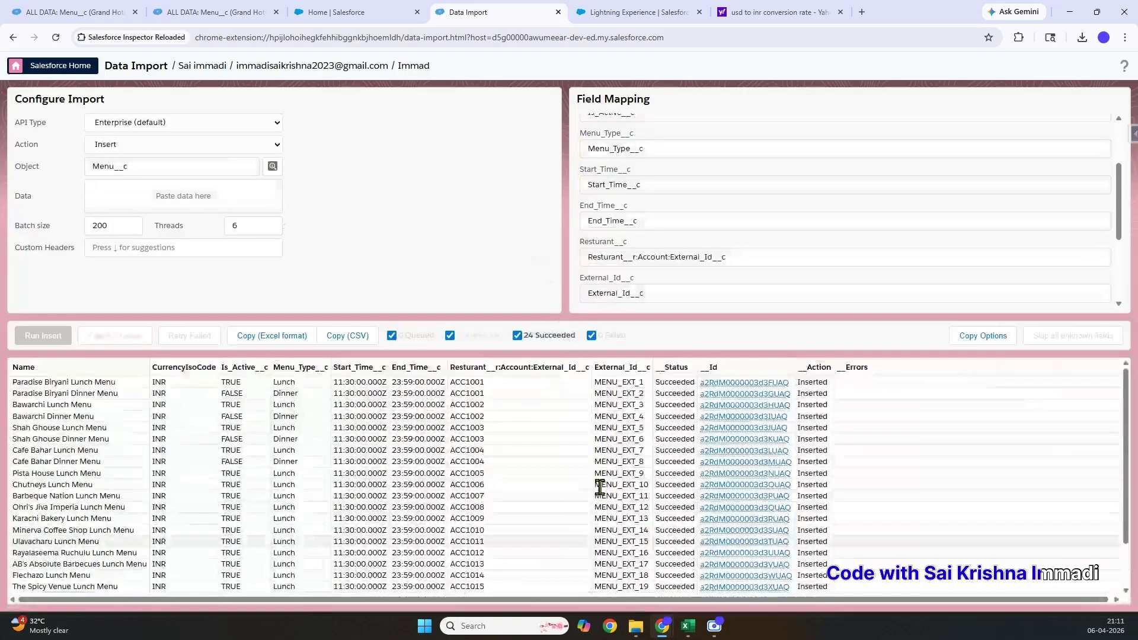
- Switch to the sf_restaurant_realistic_data workbook in Excel and copy the full MenuItem table, including its header row
{"action": "mouse_move", "coordinate": [688, 626]}
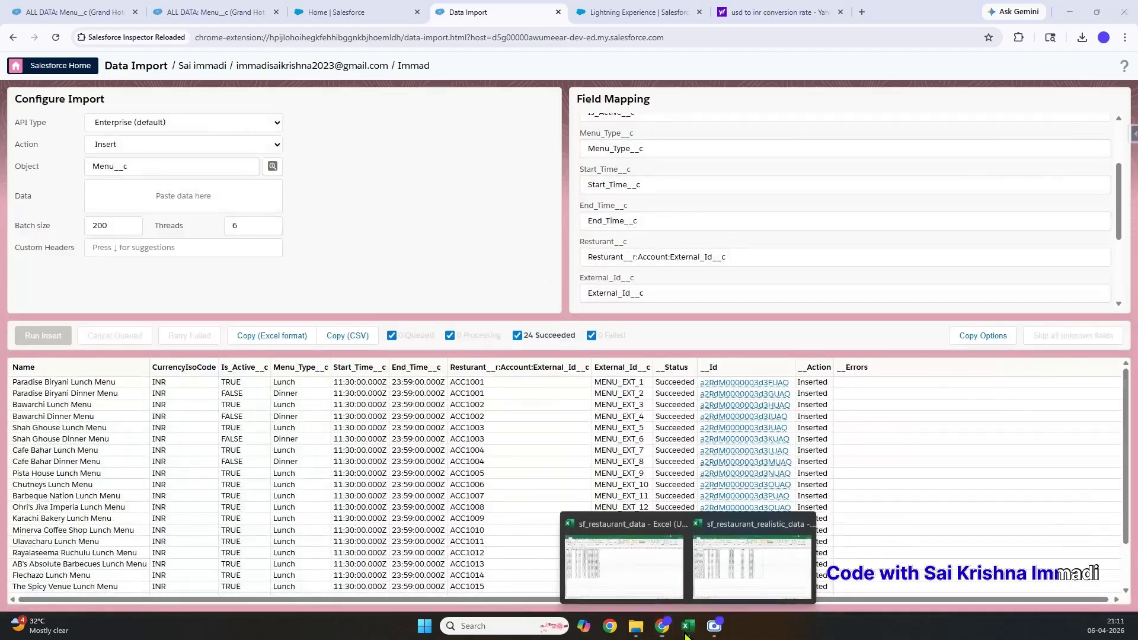
{"action": "left_click", "coordinate": [717, 584]}
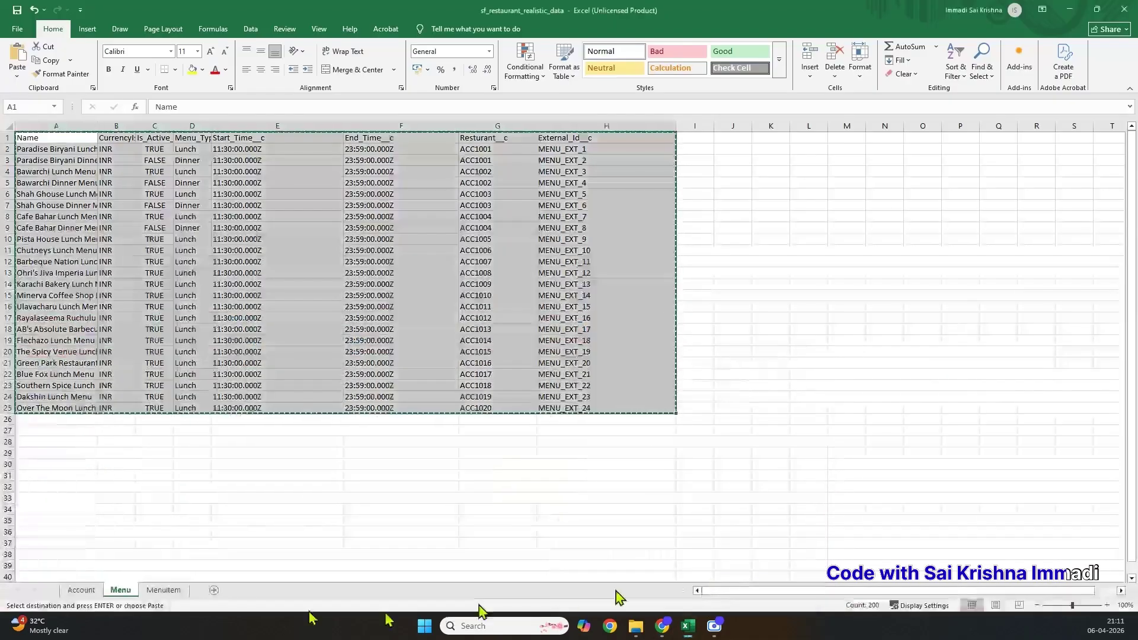
{"action": "left_click", "coordinate": [163, 589]}
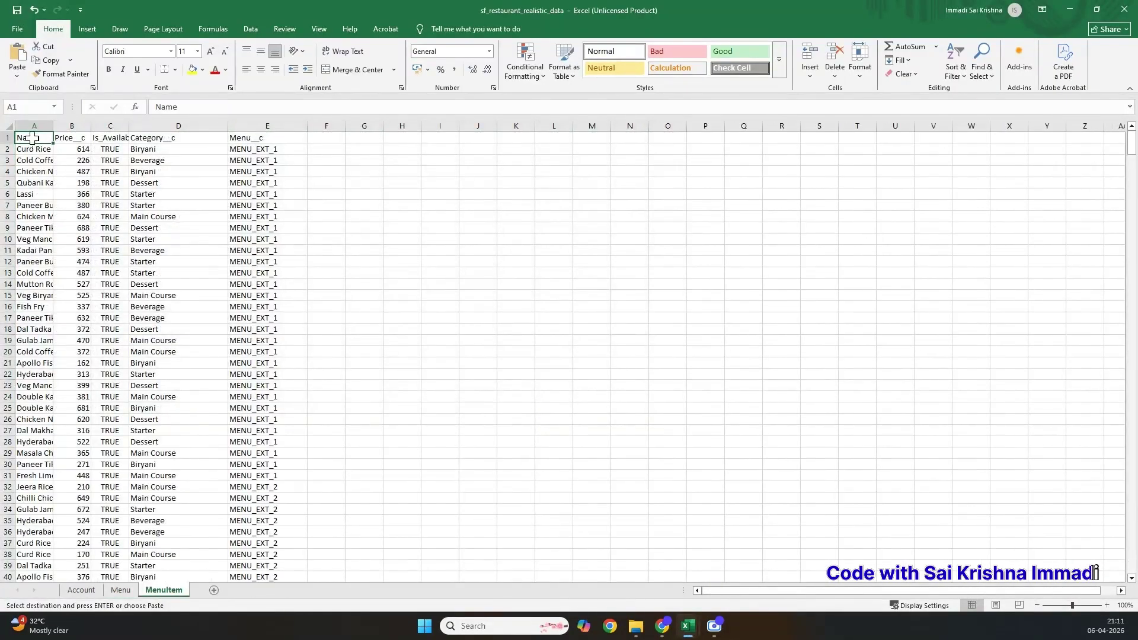
{"action": "key", "text": "shift+Right"}
{"action": "key", "text": "shift+Right"}
{"action": "key", "text": "shift+Right"}
{"action": "key", "text": "shift+Right"}
{"action": "key", "text": "shift+Down"}
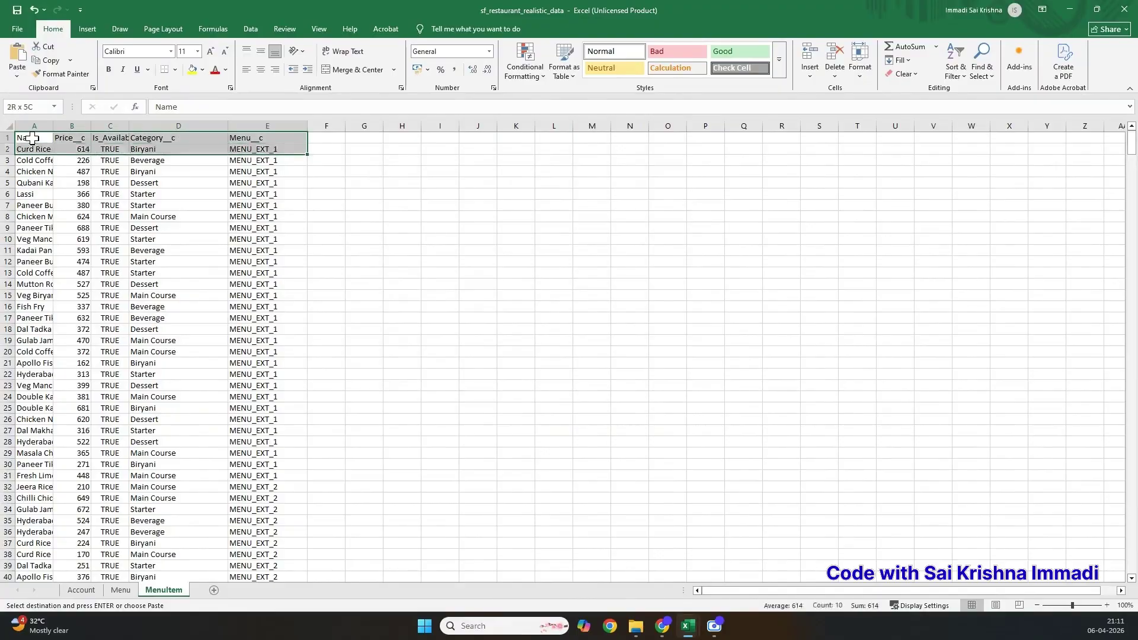
{"action": "key", "text": "shift+Down"}
{"action": "key", "text": "shift+Down"}
{"action": "key", "text": "shift+Down"}
{"action": "key", "text": "shift+Down"}
{"action": "key", "text": "shift+Down"}
{"action": "key", "text": "shift+Down"}
{"action": "key", "text": "shift+Down"}
{"action": "key", "text": "shift+Down"}
{"action": "key", "text": "shift+Down"}
{"action": "key", "text": "shift+Down"}
{"action": "key", "text": "shift+Down"}
{"action": "key", "text": "shift+Down"}
{"action": "key", "text": "shift+Down"}
{"action": "key", "text": "shift+Down"}
{"action": "key", "text": "shift+Down"}
{"action": "key", "text": "shift+Down"}
{"action": "key", "text": "shift+Down"}
{"action": "key", "text": "shift+Down"}
{"action": "key", "text": "shift+Down"}
{"action": "key", "text": "shift+Down"}
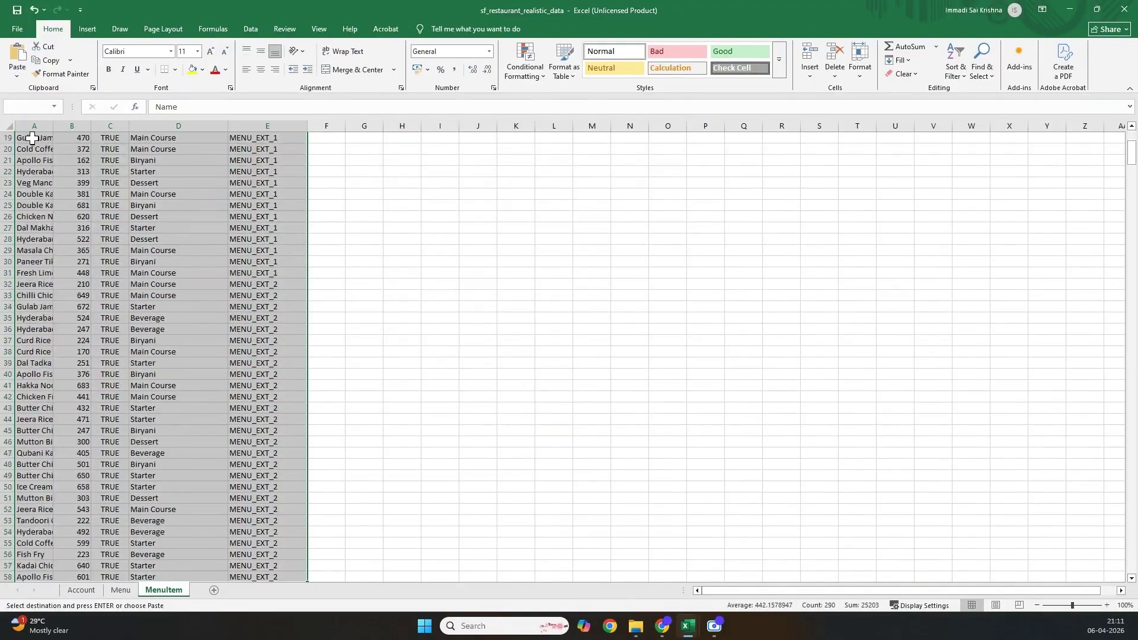
{"action": "key", "text": "shift+Page_Down"}
{"action": "key", "text": "shift+Page_Down"}
{"action": "key", "text": "shift+Page_Down"}
{"action": "key", "text": "shift+Page_Down"}
{"action": "key", "text": "shift+Page_Down"}
{"action": "key", "text": "shift+Page_Down"}
{"action": "key", "text": "shift+Page_Down"}
{"action": "key", "text": "shift+Page_Down"}
{"action": "key", "text": "shift+Page_Down"}
{"action": "key", "text": "shift+Page_Down"}
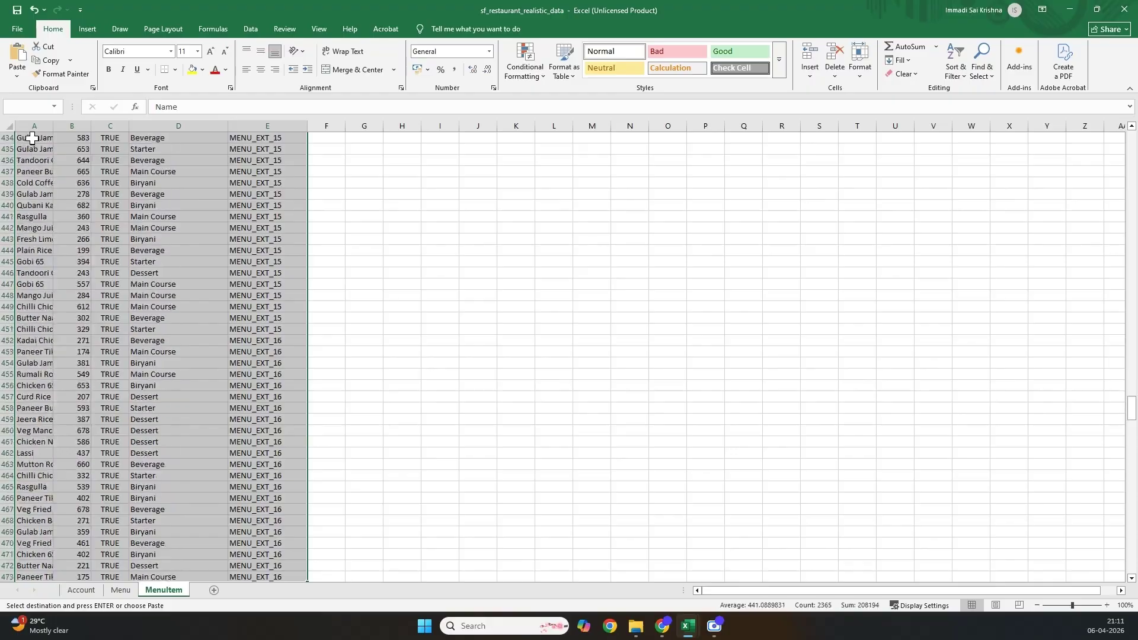
{"action": "key", "text": "shift+Down"}
{"action": "key", "text": "shift+Down"}
{"action": "key", "text": "shift+Down"}
{"action": "key", "text": "shift+Down"}
{"action": "key", "text": "shift+Down"}
{"action": "key", "text": "shift+Down"}
{"action": "key", "text": "shift+Down"}
{"action": "key", "text": "shift+Down"}
{"action": "key", "text": "shift+Down"}
{"action": "key", "text": "shift+Down"}
{"action": "key", "text": "shift+Down"}
{"action": "key", "text": "shift+Down"}
{"action": "key", "text": "shift+Down"}
{"action": "key", "text": "shift+Down"}
{"action": "key", "text": "shift+Down"}
{"action": "key", "text": "shift+Down"}
{"action": "key", "text": "shift+Down"}
{"action": "key", "text": "shift+Down"}
{"action": "key", "text": "shift+Down"}
{"action": "key", "text": "shift+Down"}
{"action": "key", "text": "ctrl+c"}
- Back in Chrome, set the import object to Menu_Item__c, paste the copied menu item data and run the insert
{"action": "left_click", "coordinate": [1070, 10]}
{"action": "left_click", "coordinate": [162, 163]}
{"action": "key", "text": "BackSpace"}
{"action": "key", "text": "BackSpace"}
{"action": "key", "text": "BackSpace"}
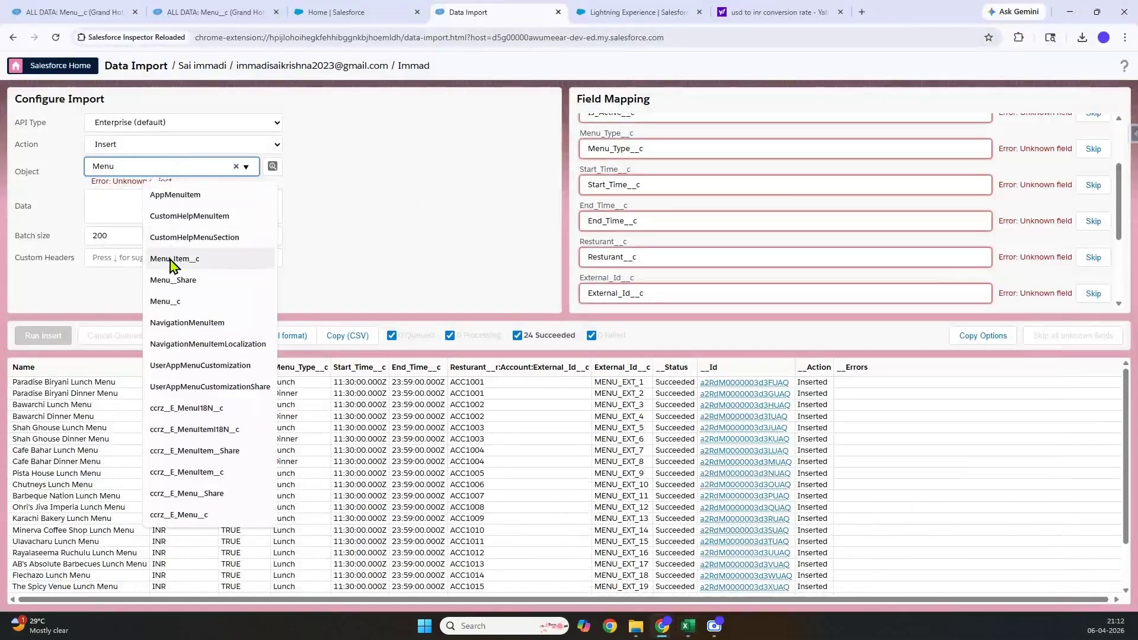
{"action": "left_click", "coordinate": [169, 260]}
{"action": "left_click", "coordinate": [127, 184]}
{"action": "key", "text": "ctrl+v"}
{"action": "left_click", "coordinate": [43, 335]}
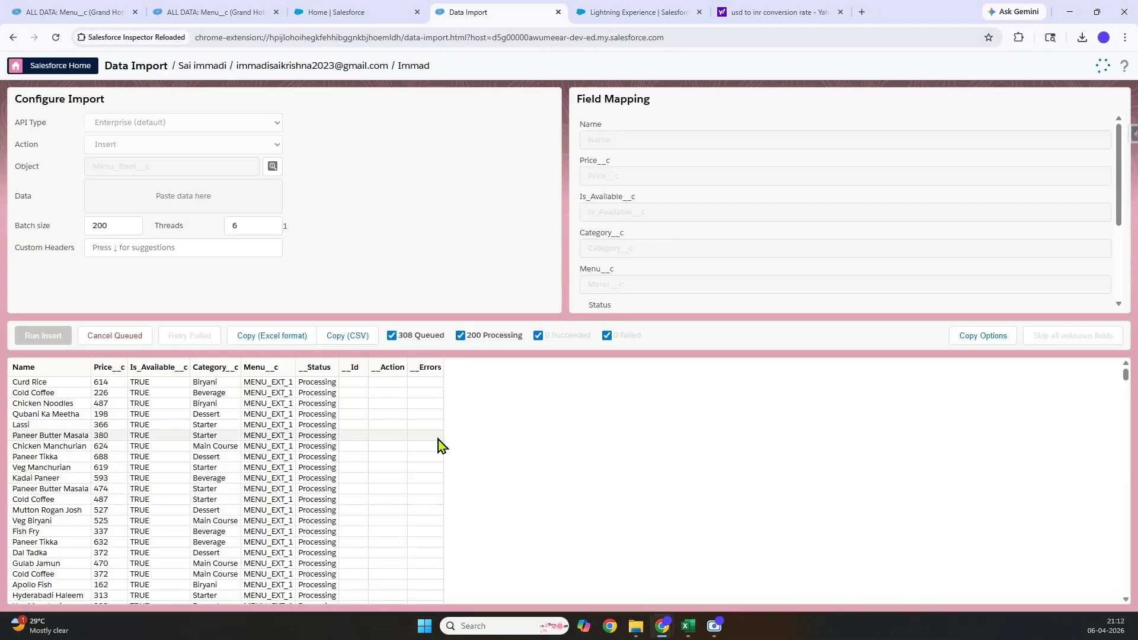
- Map the Menu__c column to Menu__r:Menu__c:External_Id__c and retry the insert for the failed menu item records
{"action": "left_click", "coordinate": [646, 285]}
{"action": "left_click", "coordinate": [713, 376]}
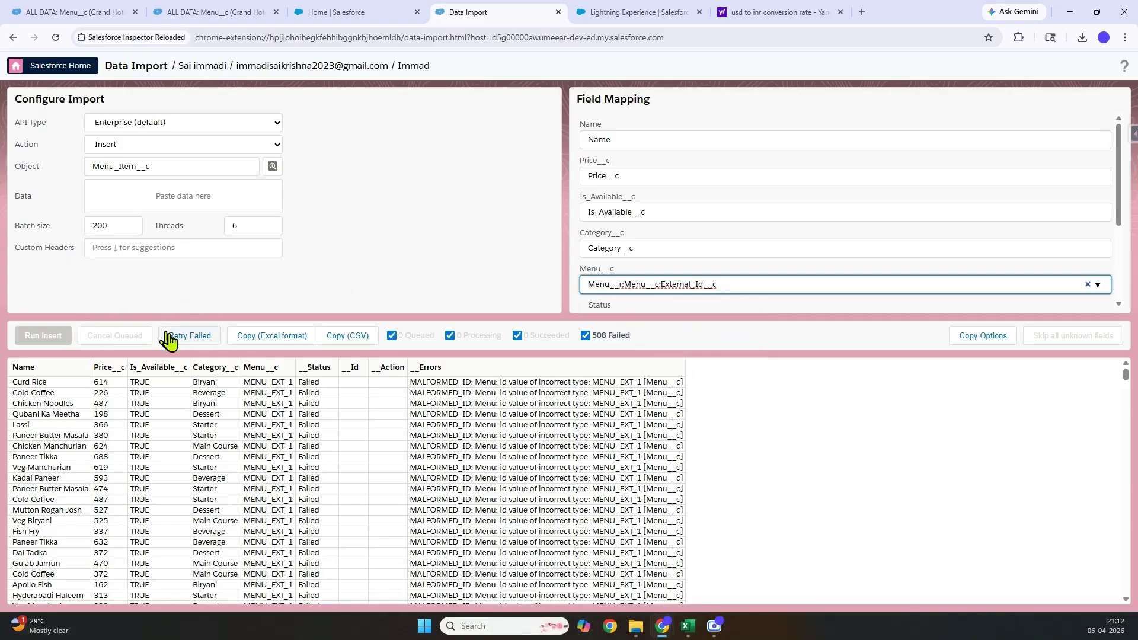
{"action": "left_click", "coordinate": [169, 335]}
{"action": "left_click", "coordinate": [591, 254]}
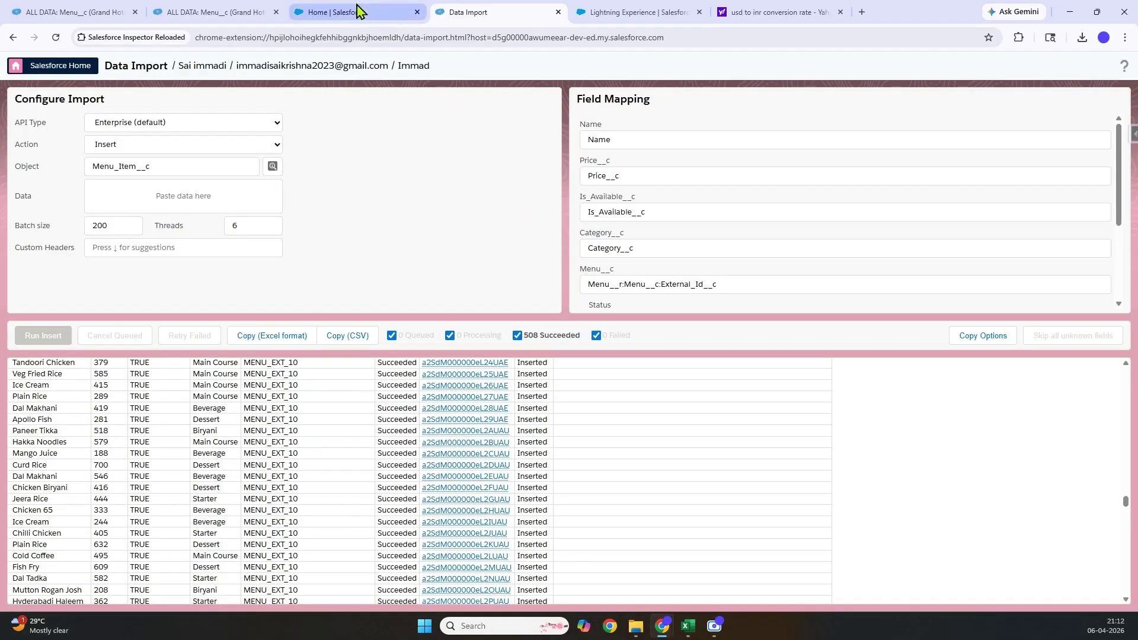
- Open the All Accounts list view in Salesforce and sort it by Last Modified Date, newest first
{"action": "left_click", "coordinate": [359, 10]}
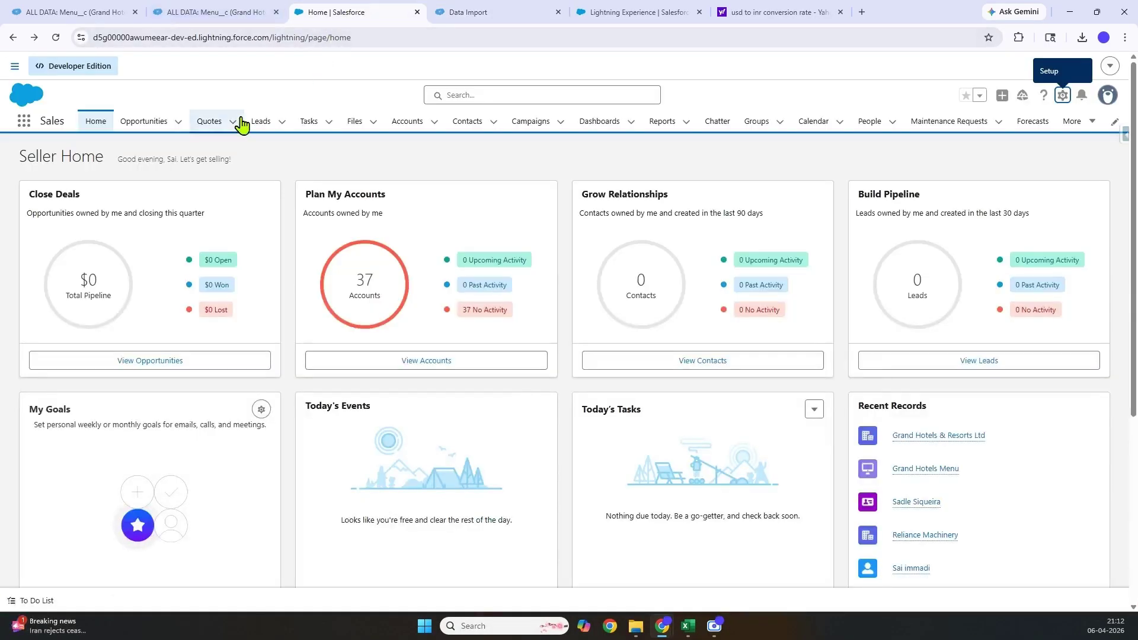
{"action": "left_click", "coordinate": [408, 126]}
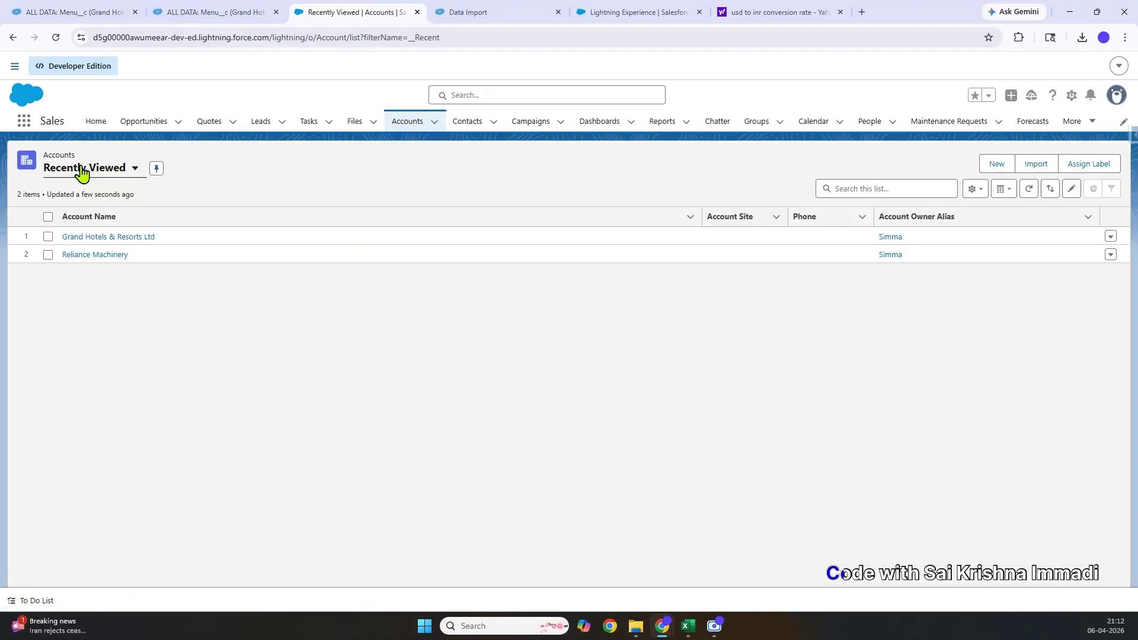
{"action": "left_click", "coordinate": [82, 171]}
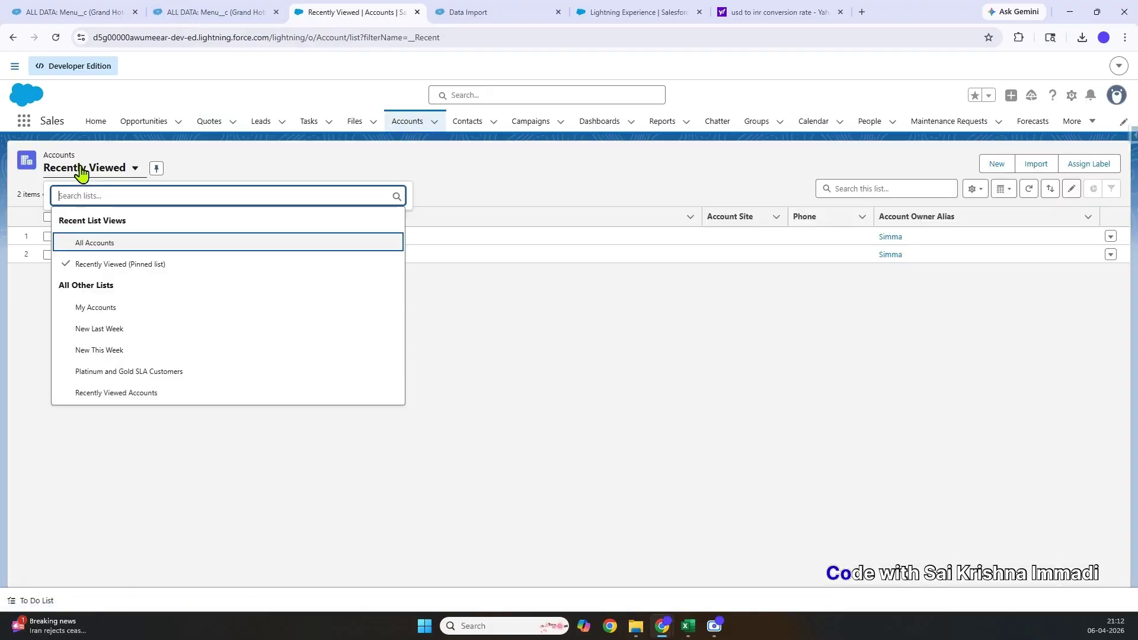
{"action": "left_click", "coordinate": [95, 240]}
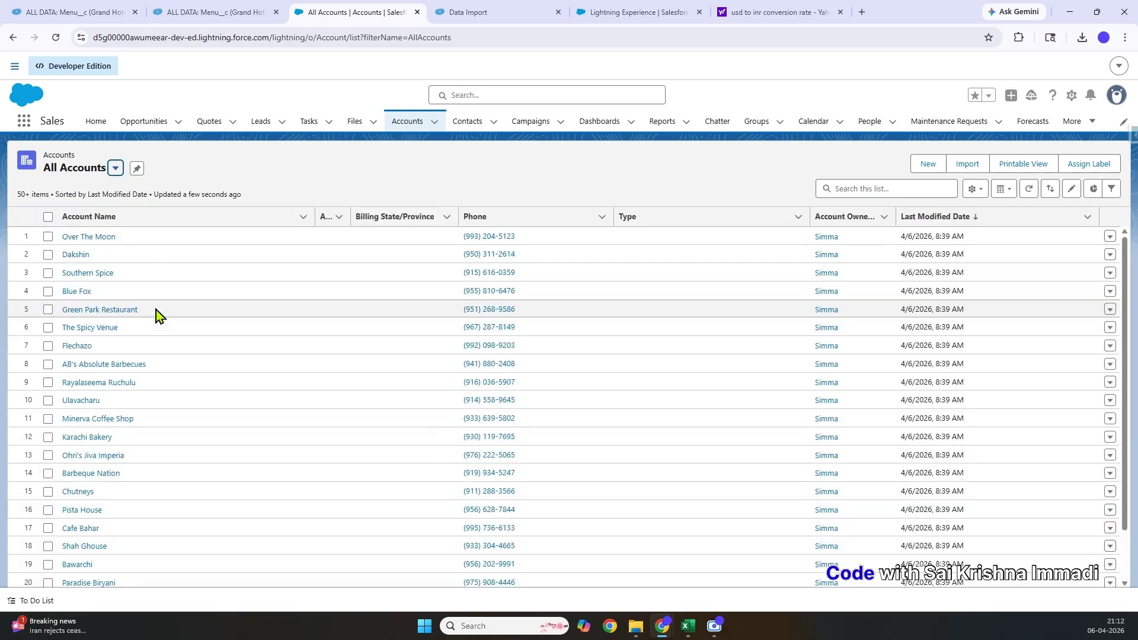
{"action": "left_click", "coordinate": [932, 218]}
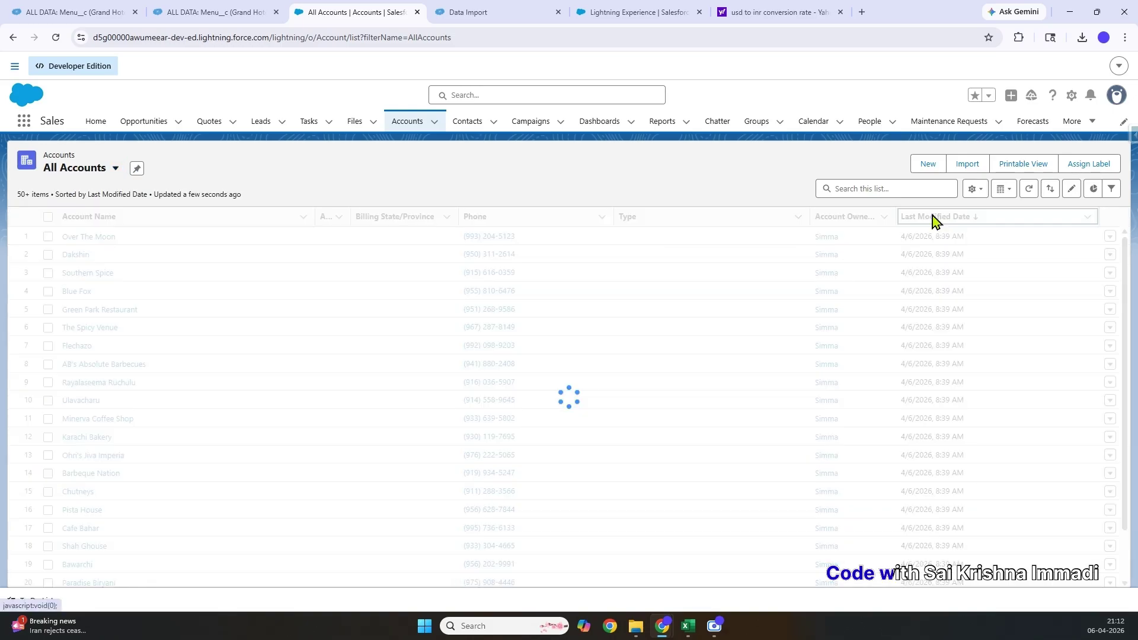
{"action": "left_click", "coordinate": [932, 218]}
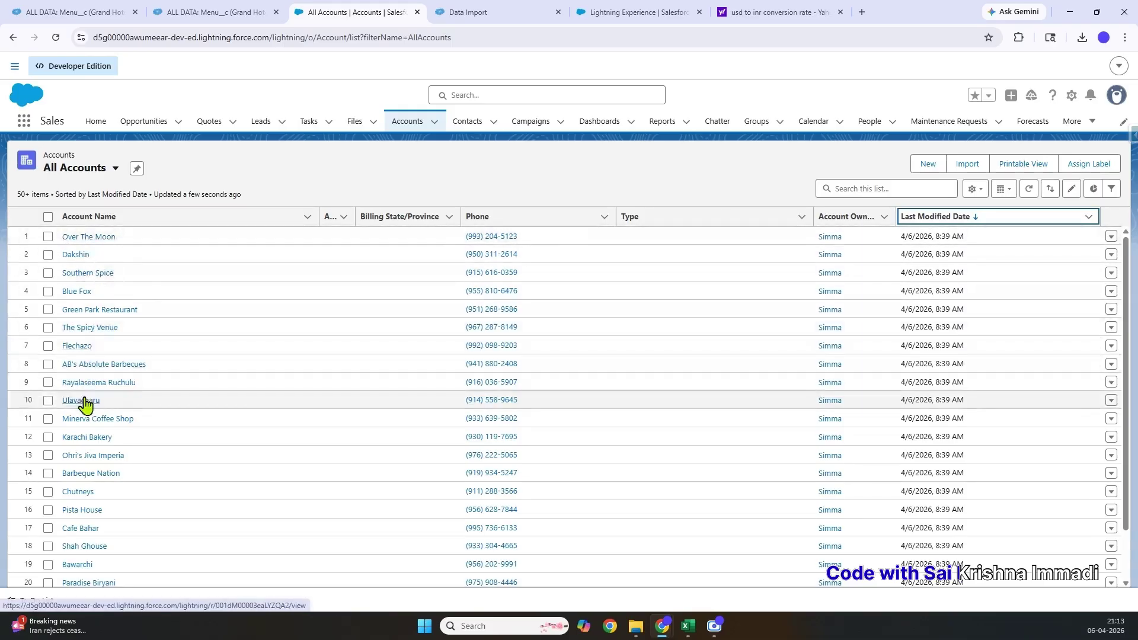
- Open the Over The Moon account and review its detail fields, including the External Id and billing address
{"action": "scroll", "coordinate": [84, 402], "scroll_direction": "down", "scroll_amount": 1}
{"action": "scroll", "coordinate": [88, 240], "scroll_direction": "up", "scroll_amount": 1}
{"action": "left_click", "coordinate": [87, 238]}
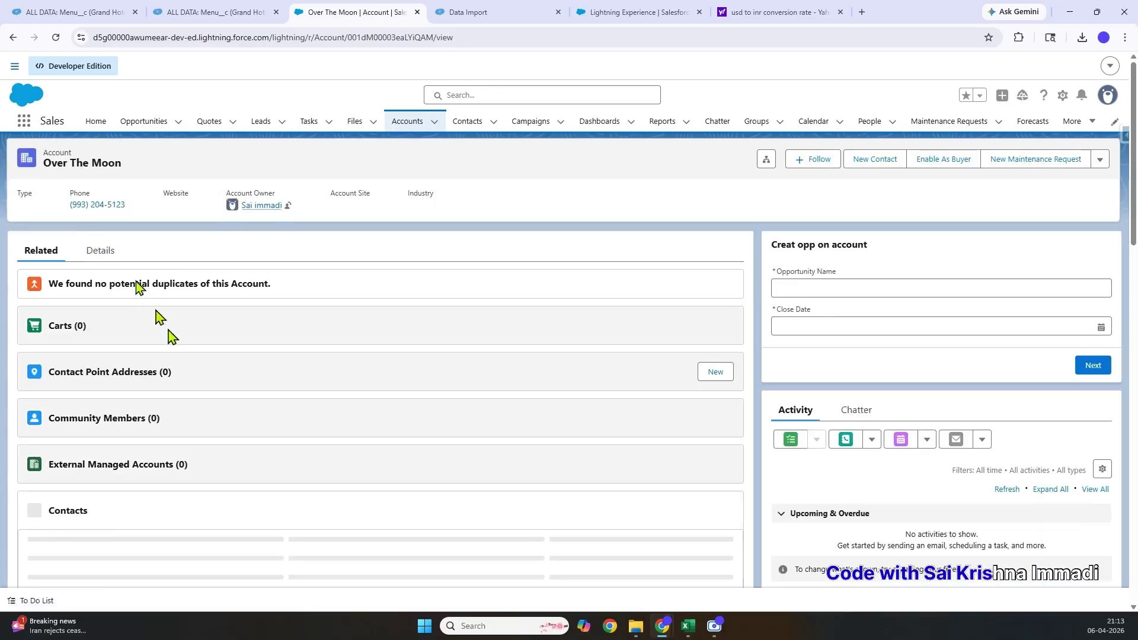
{"action": "left_click", "coordinate": [98, 250]}
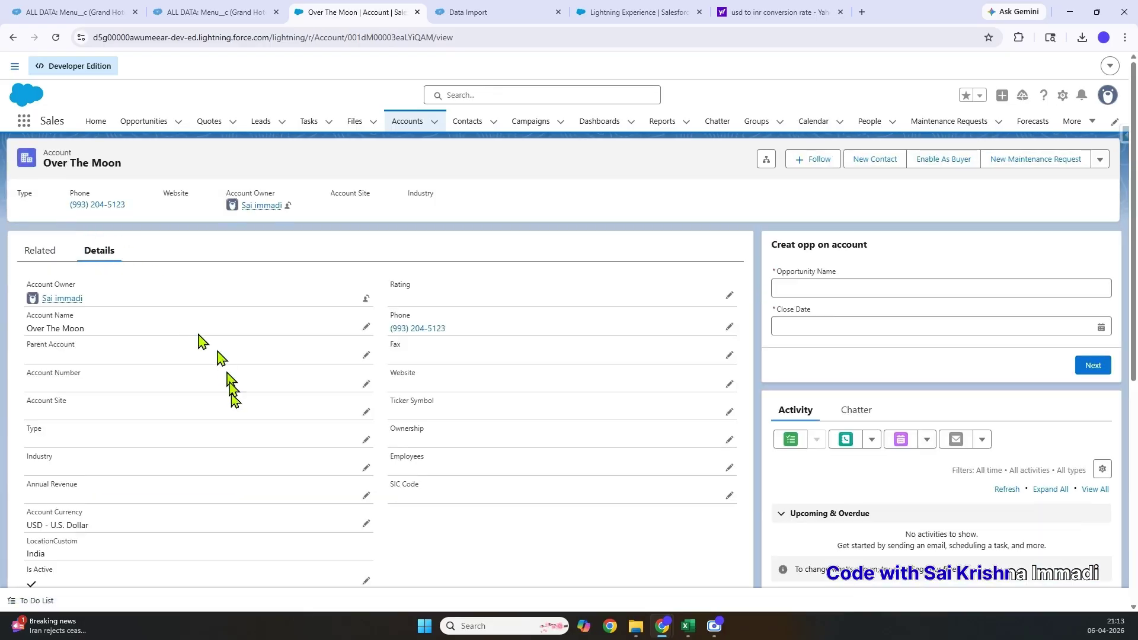
{"action": "scroll", "coordinate": [233, 413], "scroll_direction": "down", "scroll_amount": 4}
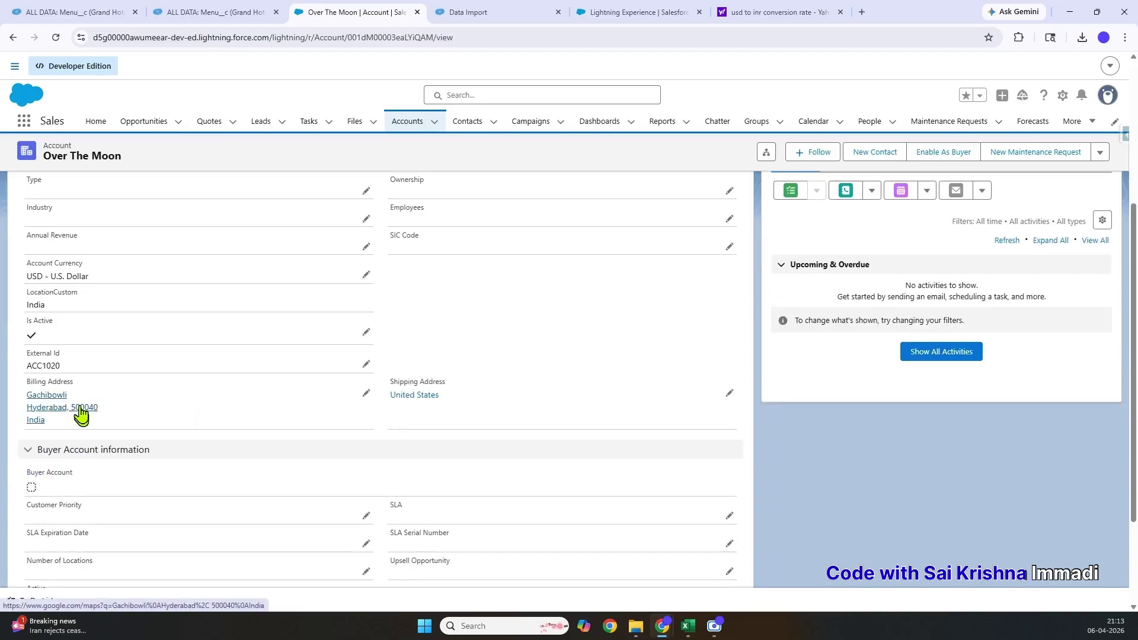
{"action": "scroll", "coordinate": [259, 449], "scroll_direction": "down", "scroll_amount": 2}
{"action": "scroll", "coordinate": [260, 449], "scroll_direction": "down", "scroll_amount": 1}
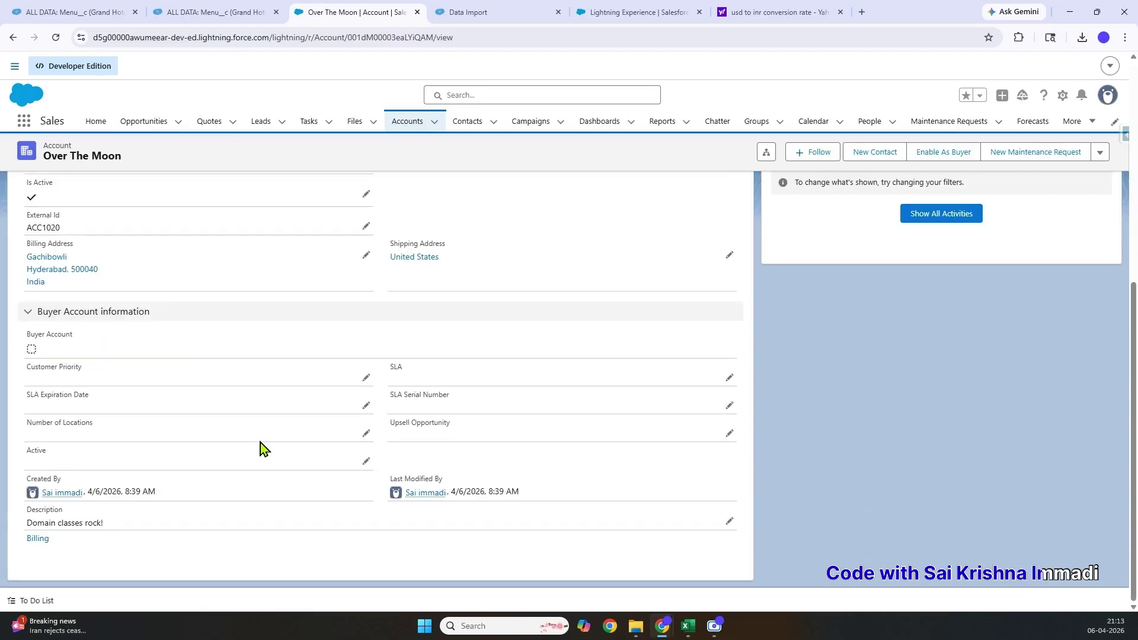
{"action": "scroll", "coordinate": [259, 449], "scroll_direction": "up", "scroll_amount": 7}
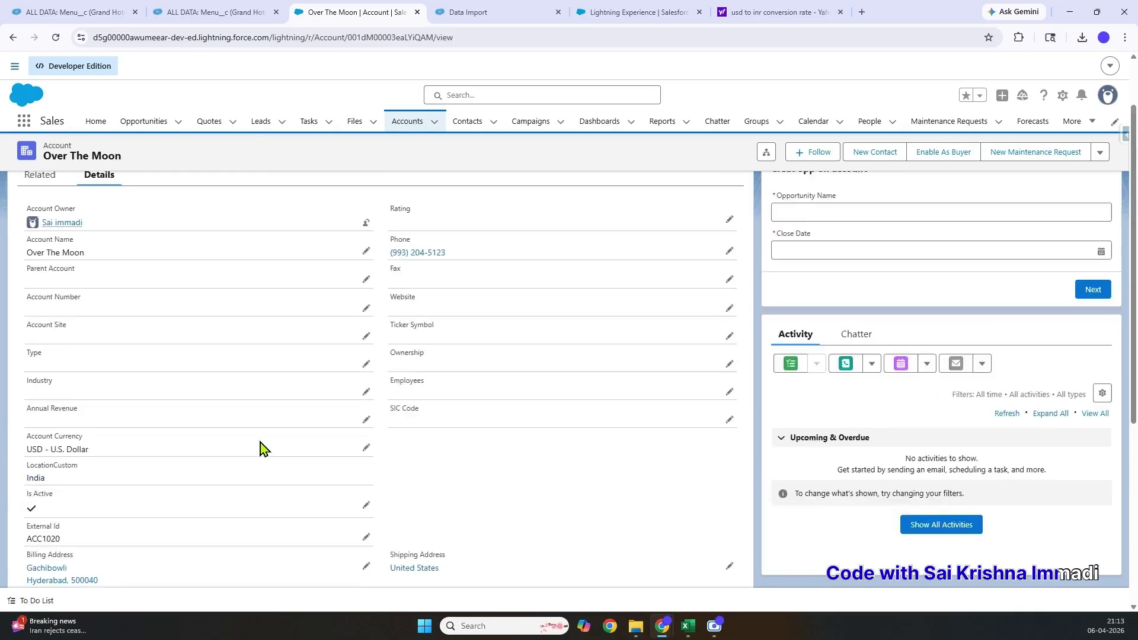
{"action": "scroll", "coordinate": [226, 425], "scroll_direction": "down", "scroll_amount": 1}
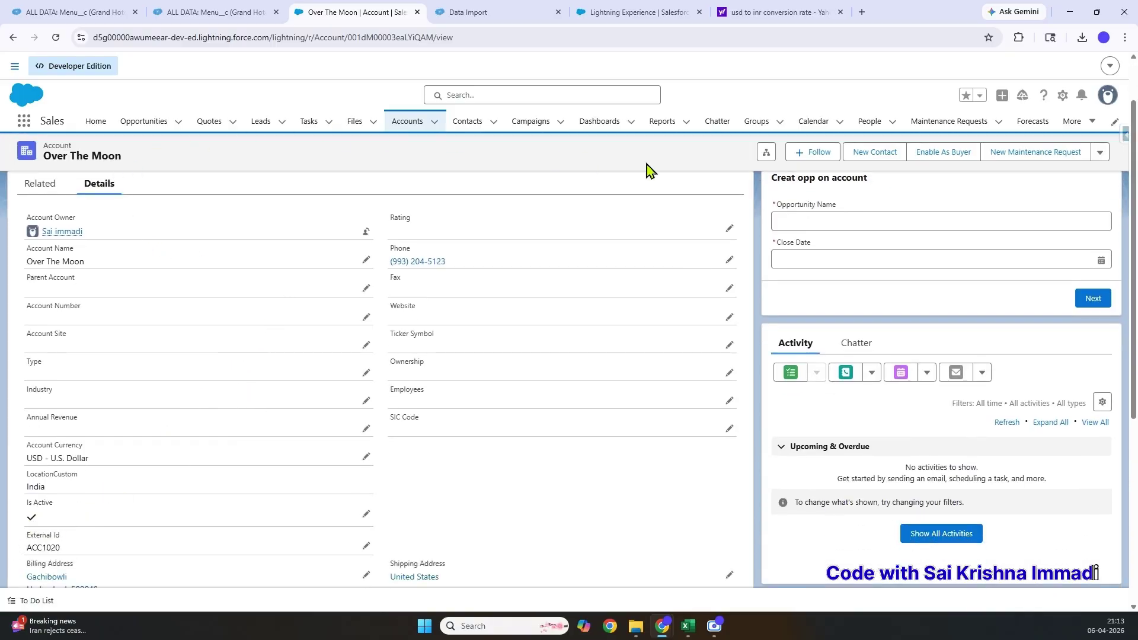
- Show the All list view of the Menus object
{"action": "left_click", "coordinate": [1078, 121]}
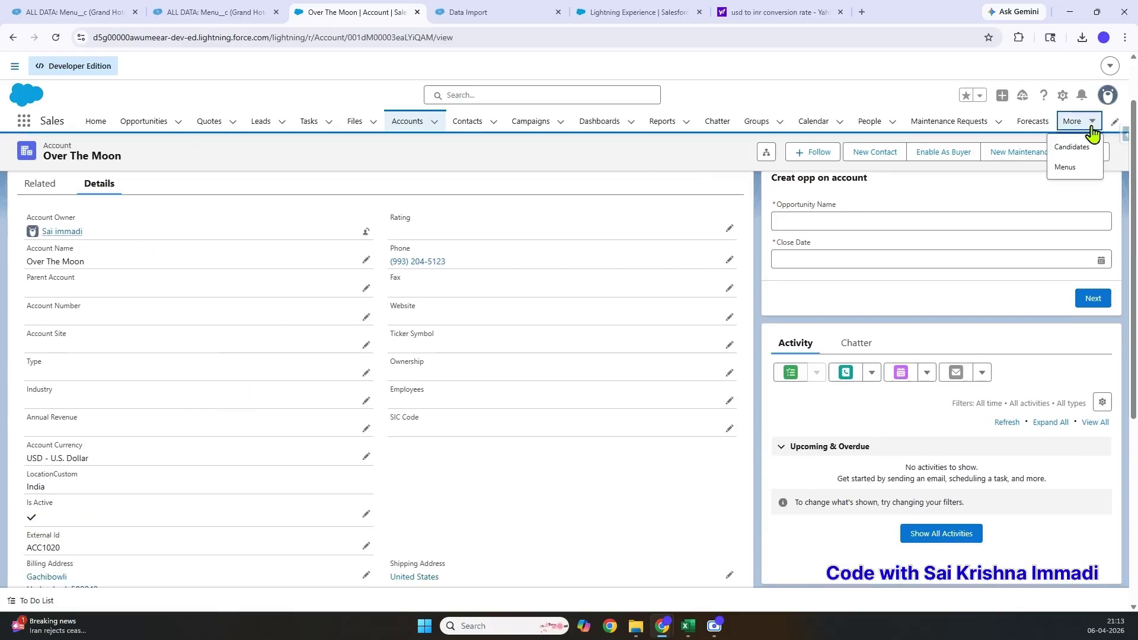
{"action": "left_click", "coordinate": [1067, 167]}
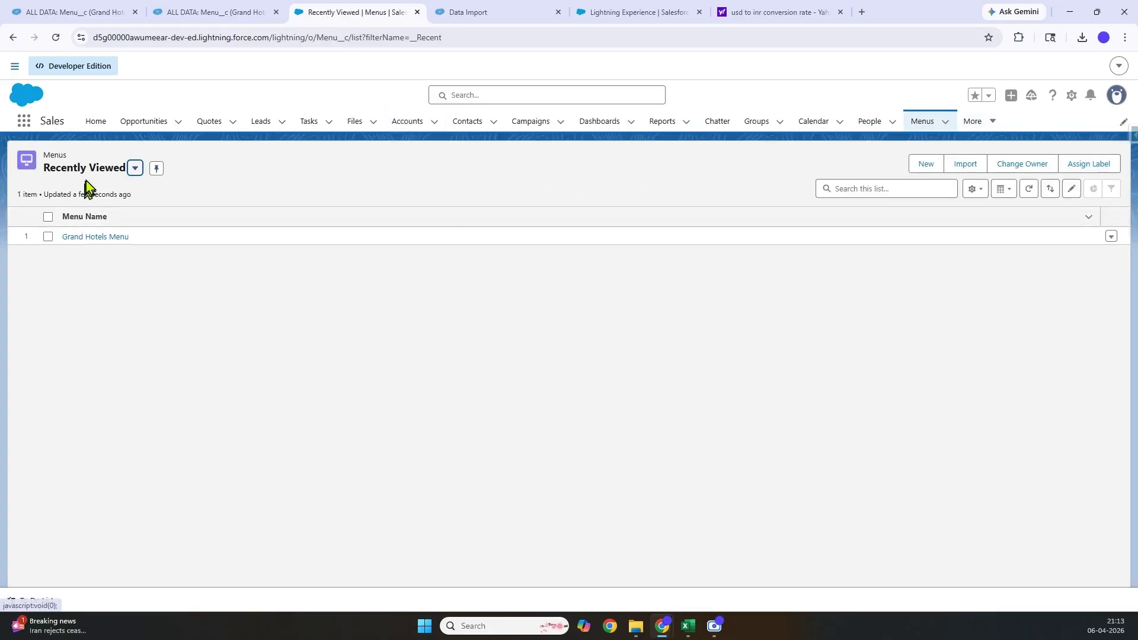
{"action": "left_click", "coordinate": [90, 170]}
{"action": "left_click", "coordinate": [79, 241]}
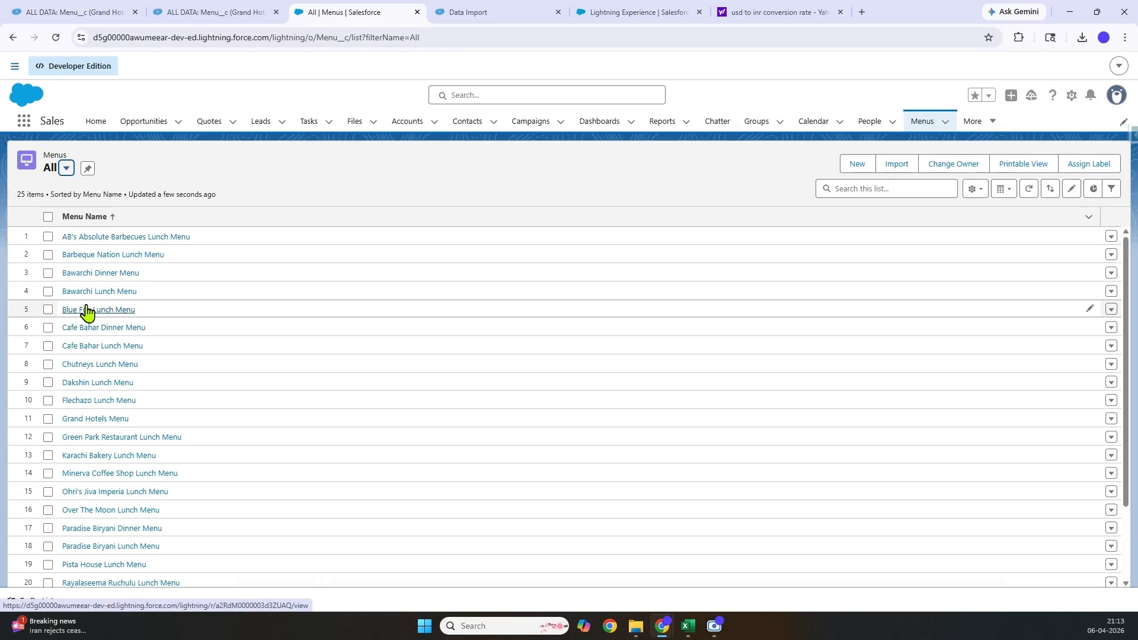
- Inspect the Blue Fox Lunch Menu record with its linked restaurant account and related menu items, and return to the menus list
{"action": "left_click", "coordinate": [87, 309]}
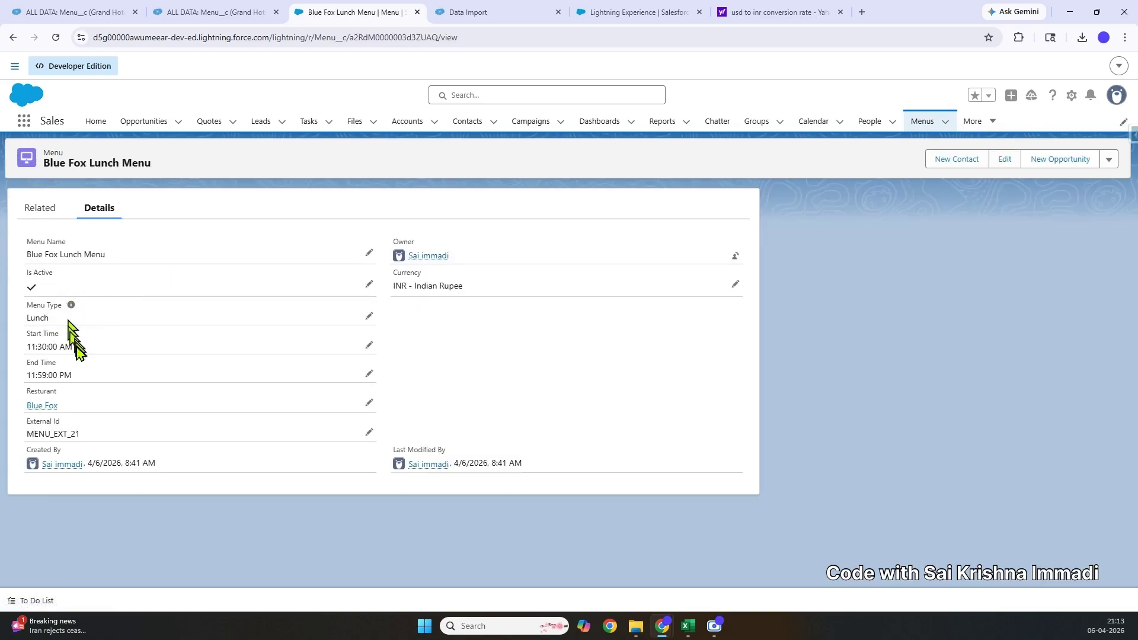
{"action": "left_click", "coordinate": [49, 408]}
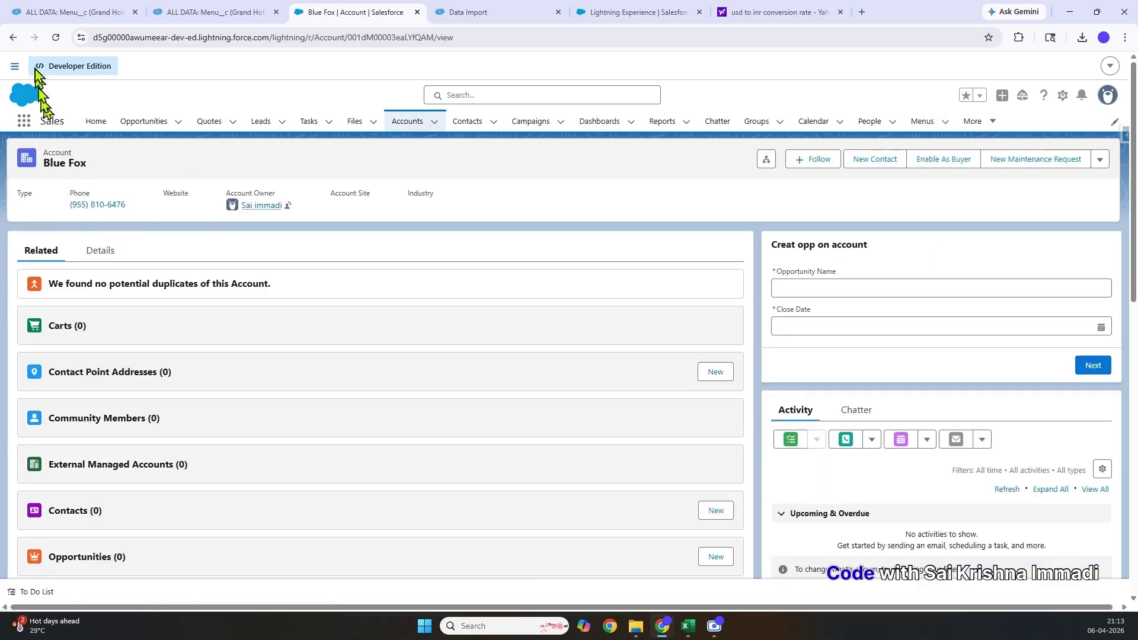
{"action": "left_click", "coordinate": [13, 39]}
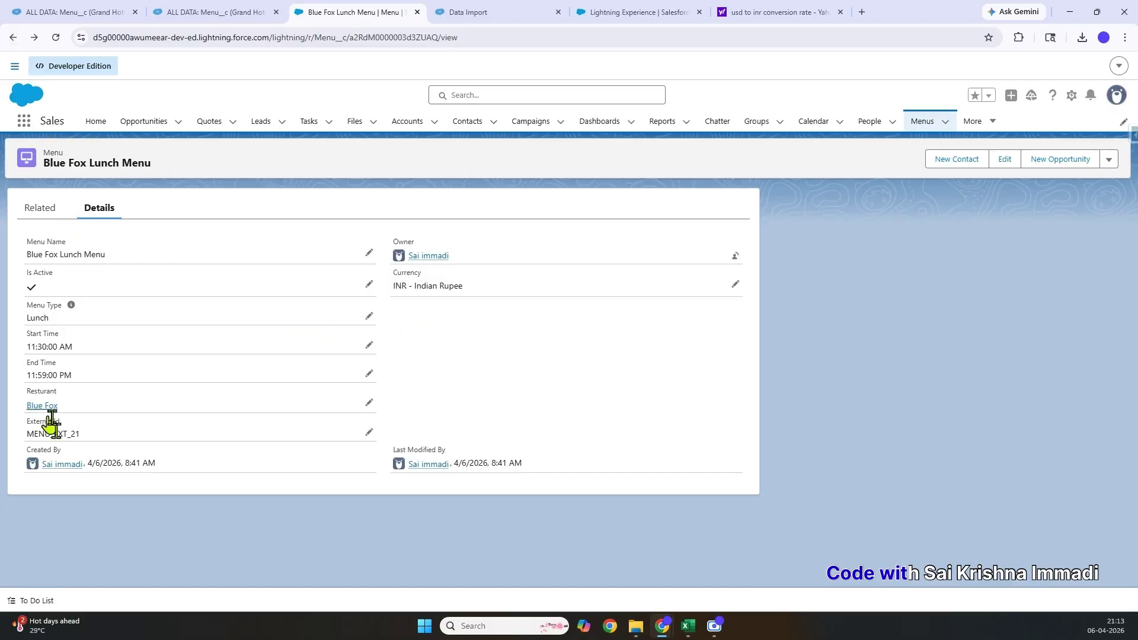
{"action": "left_click", "coordinate": [40, 216]}
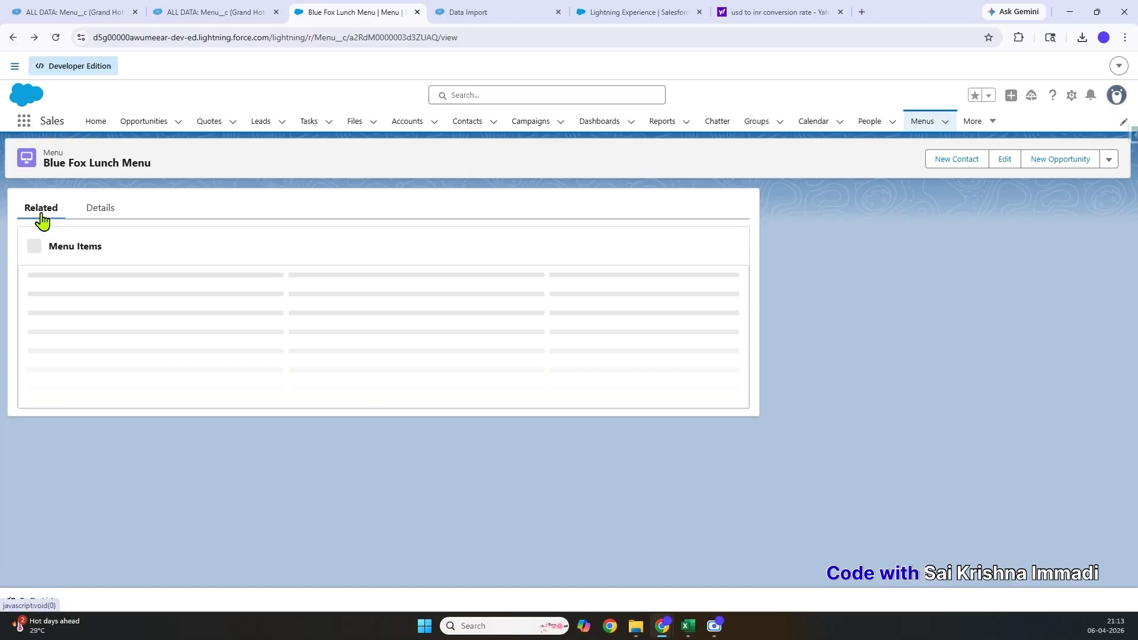
{"action": "left_click", "coordinate": [7, 39]}
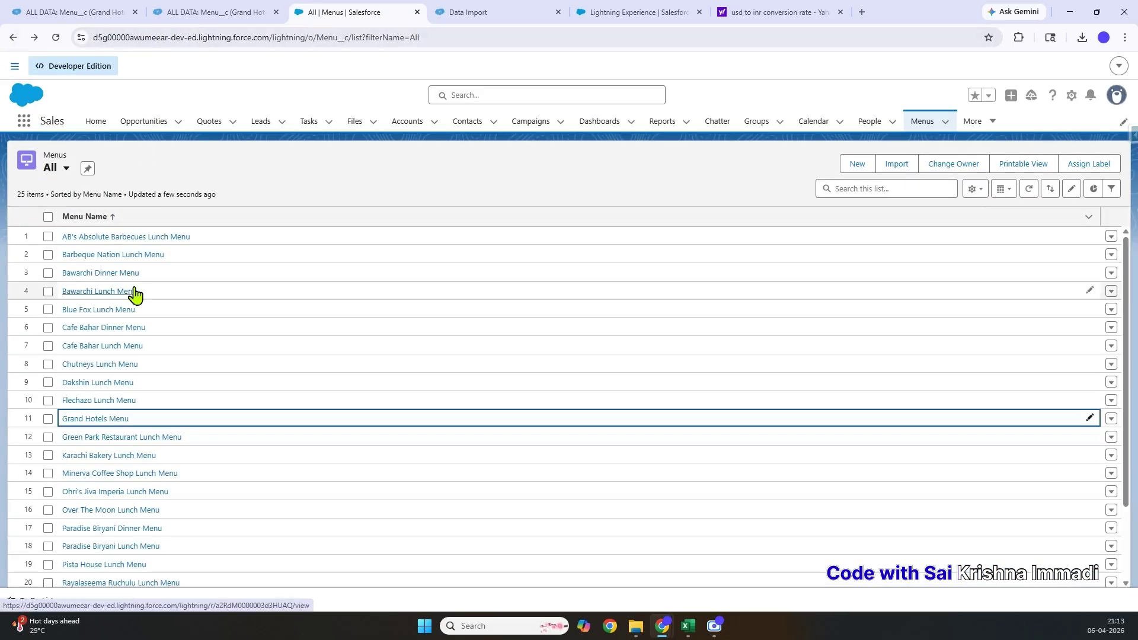
- Open the Paradise Biryani Dinner Menu record and look through its complete list of related menu items
{"action": "scroll", "coordinate": [127, 290], "scroll_direction": "down", "scroll_amount": 2}
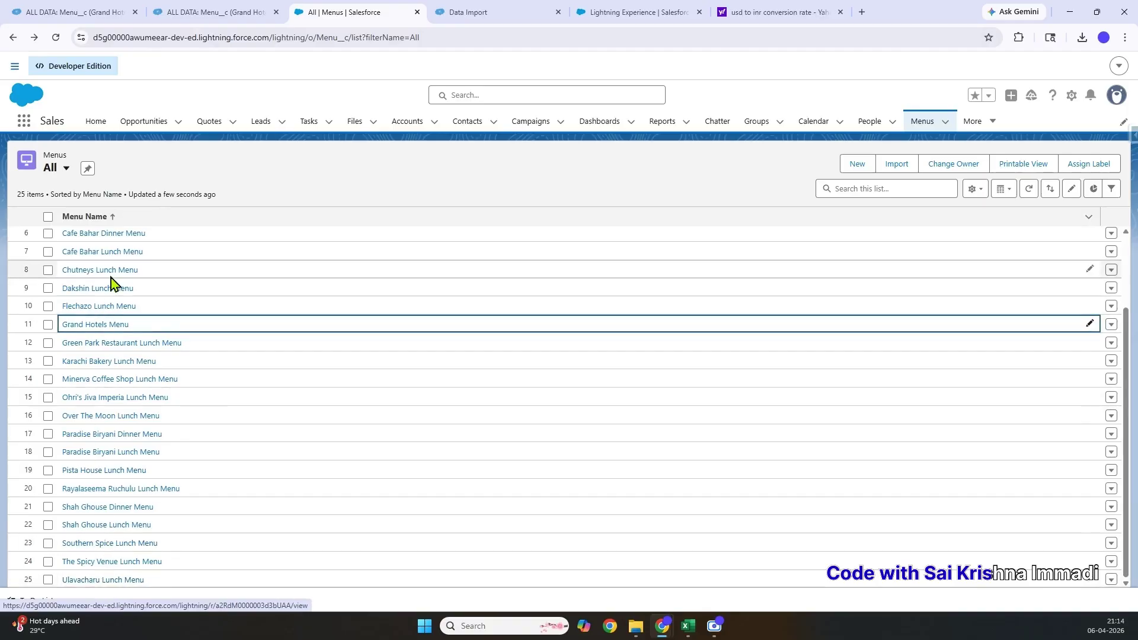
{"action": "left_click", "coordinate": [95, 437]}
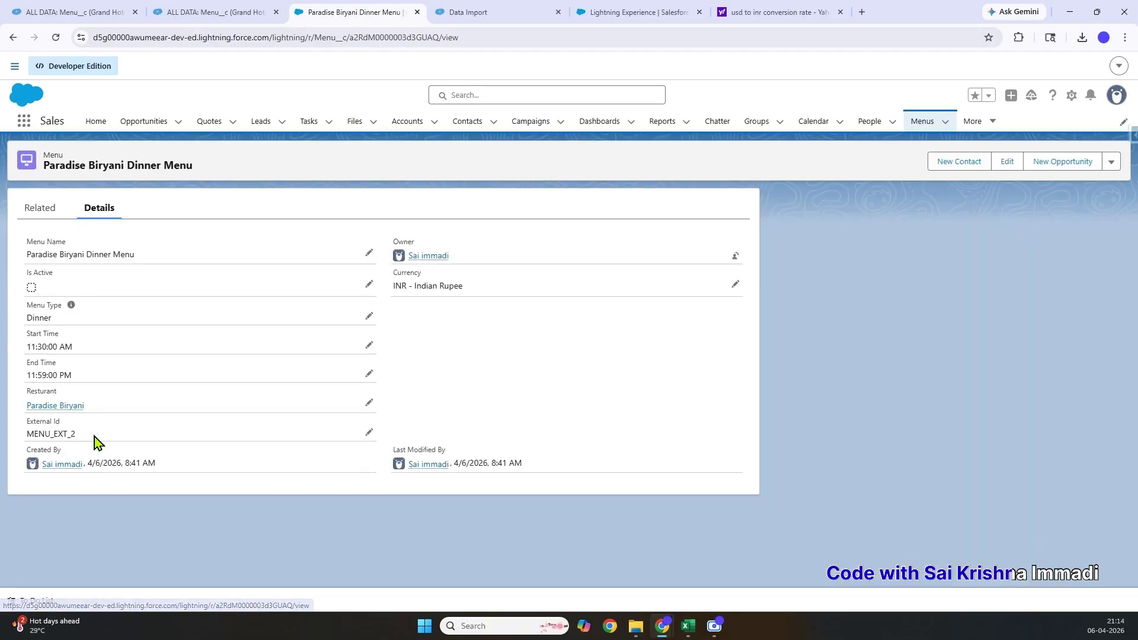
{"action": "left_click", "coordinate": [45, 217]}
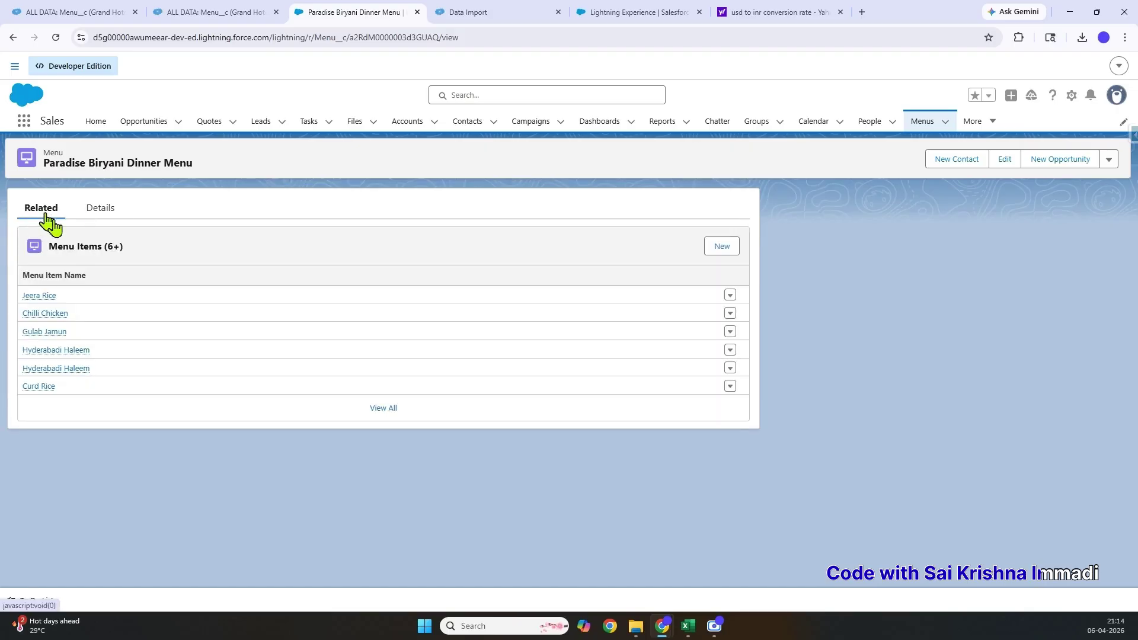
{"action": "left_click", "coordinate": [384, 409]}
{"action": "scroll", "coordinate": [178, 393], "scroll_direction": "down", "scroll_amount": 5}
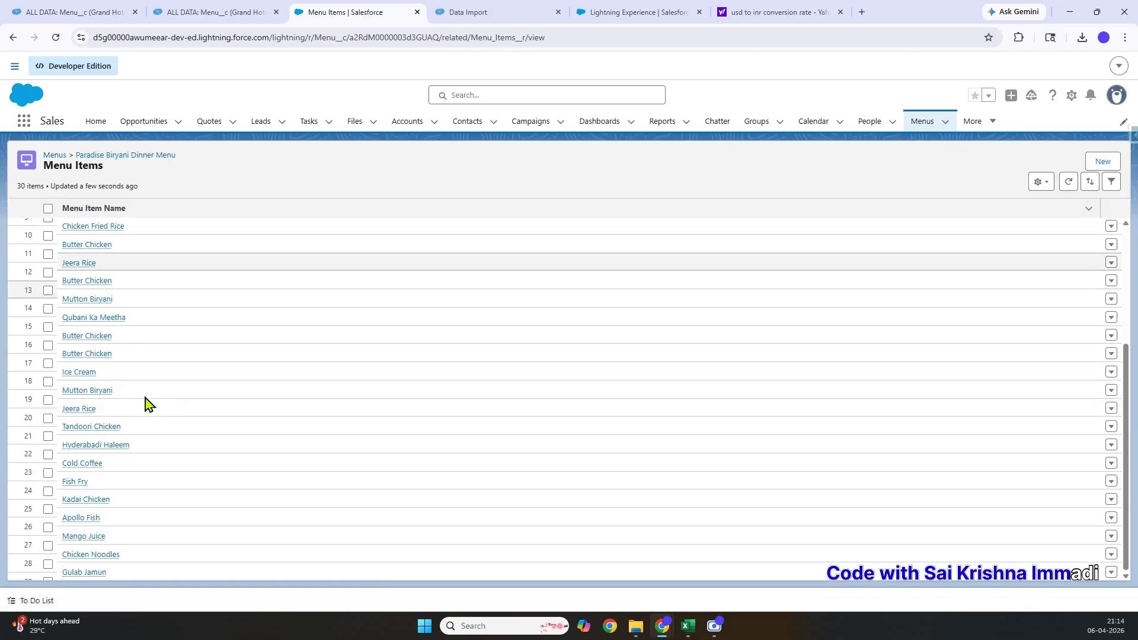
- Open the Mutton Biryani item in the lower part of the list and check its details and related records
{"action": "left_click", "coordinate": [90, 391]}
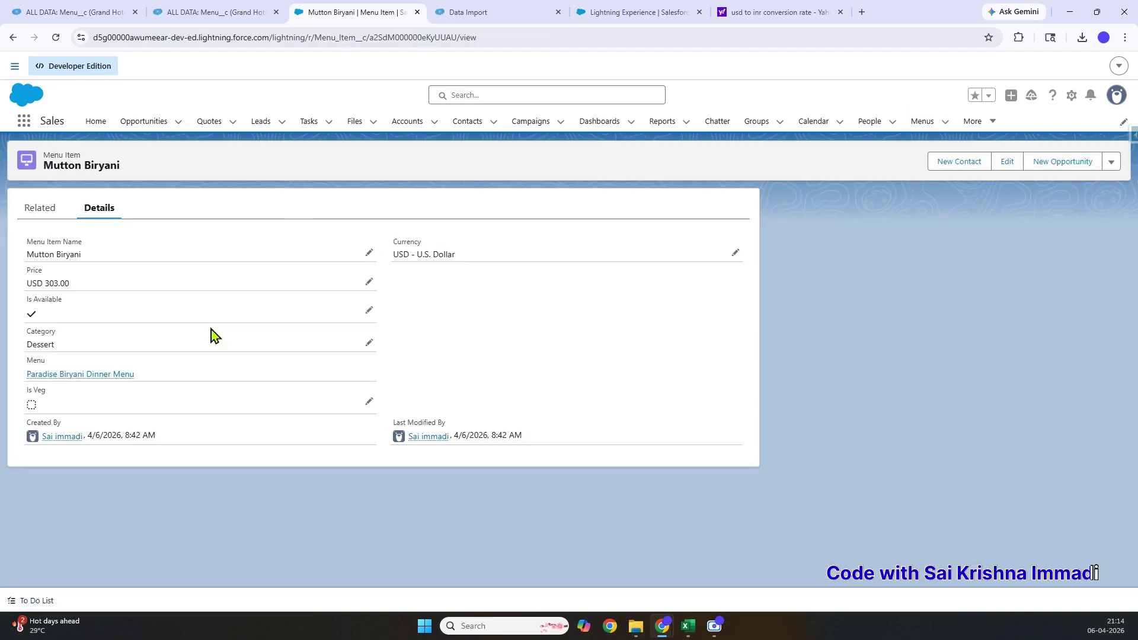
{"action": "key", "text": "alt+Left"}
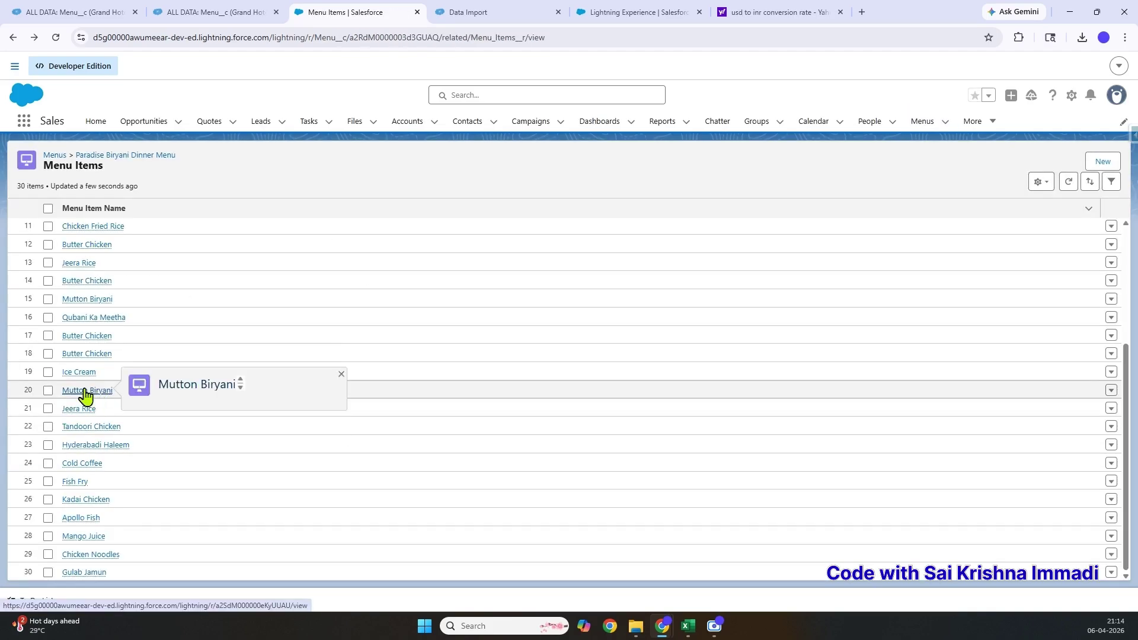
{"action": "left_click", "coordinate": [85, 391]}
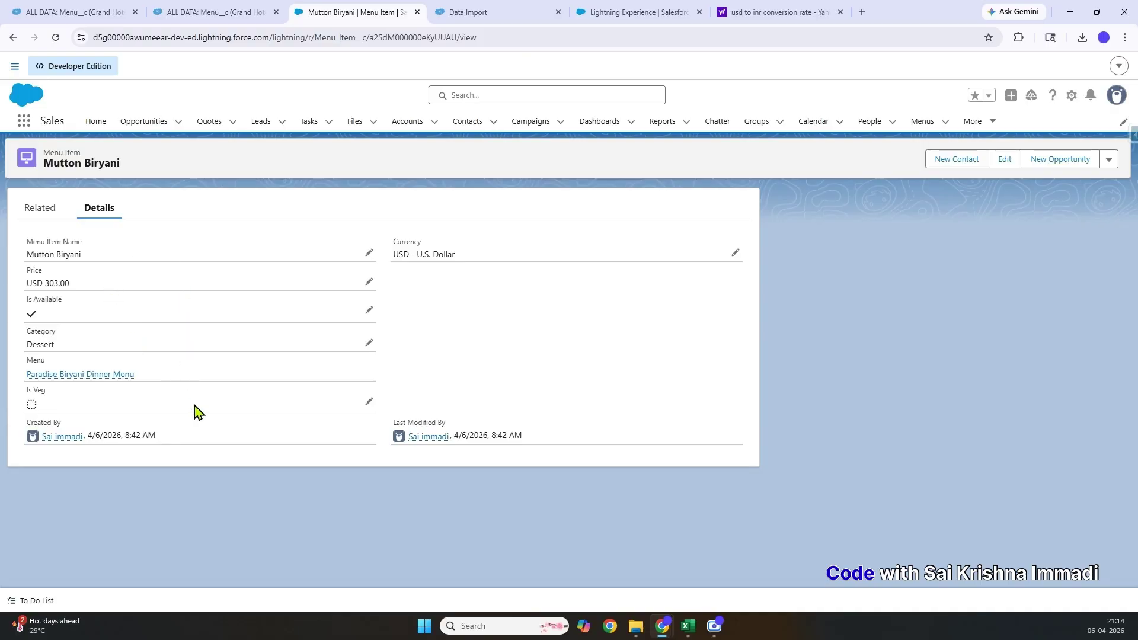
{"action": "left_click", "coordinate": [41, 212]}
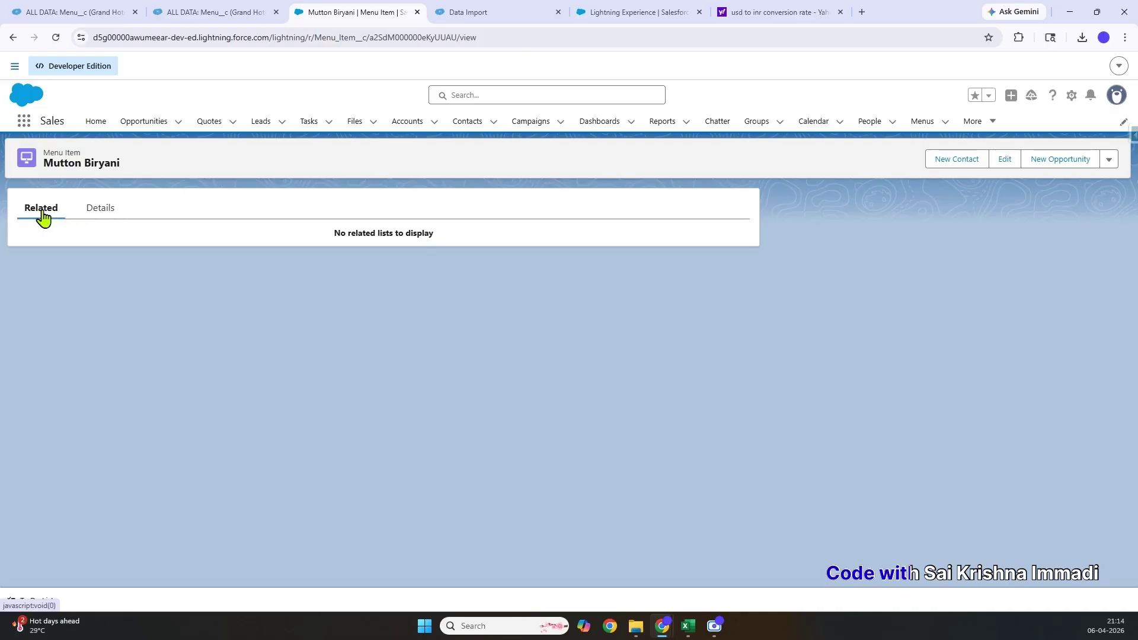